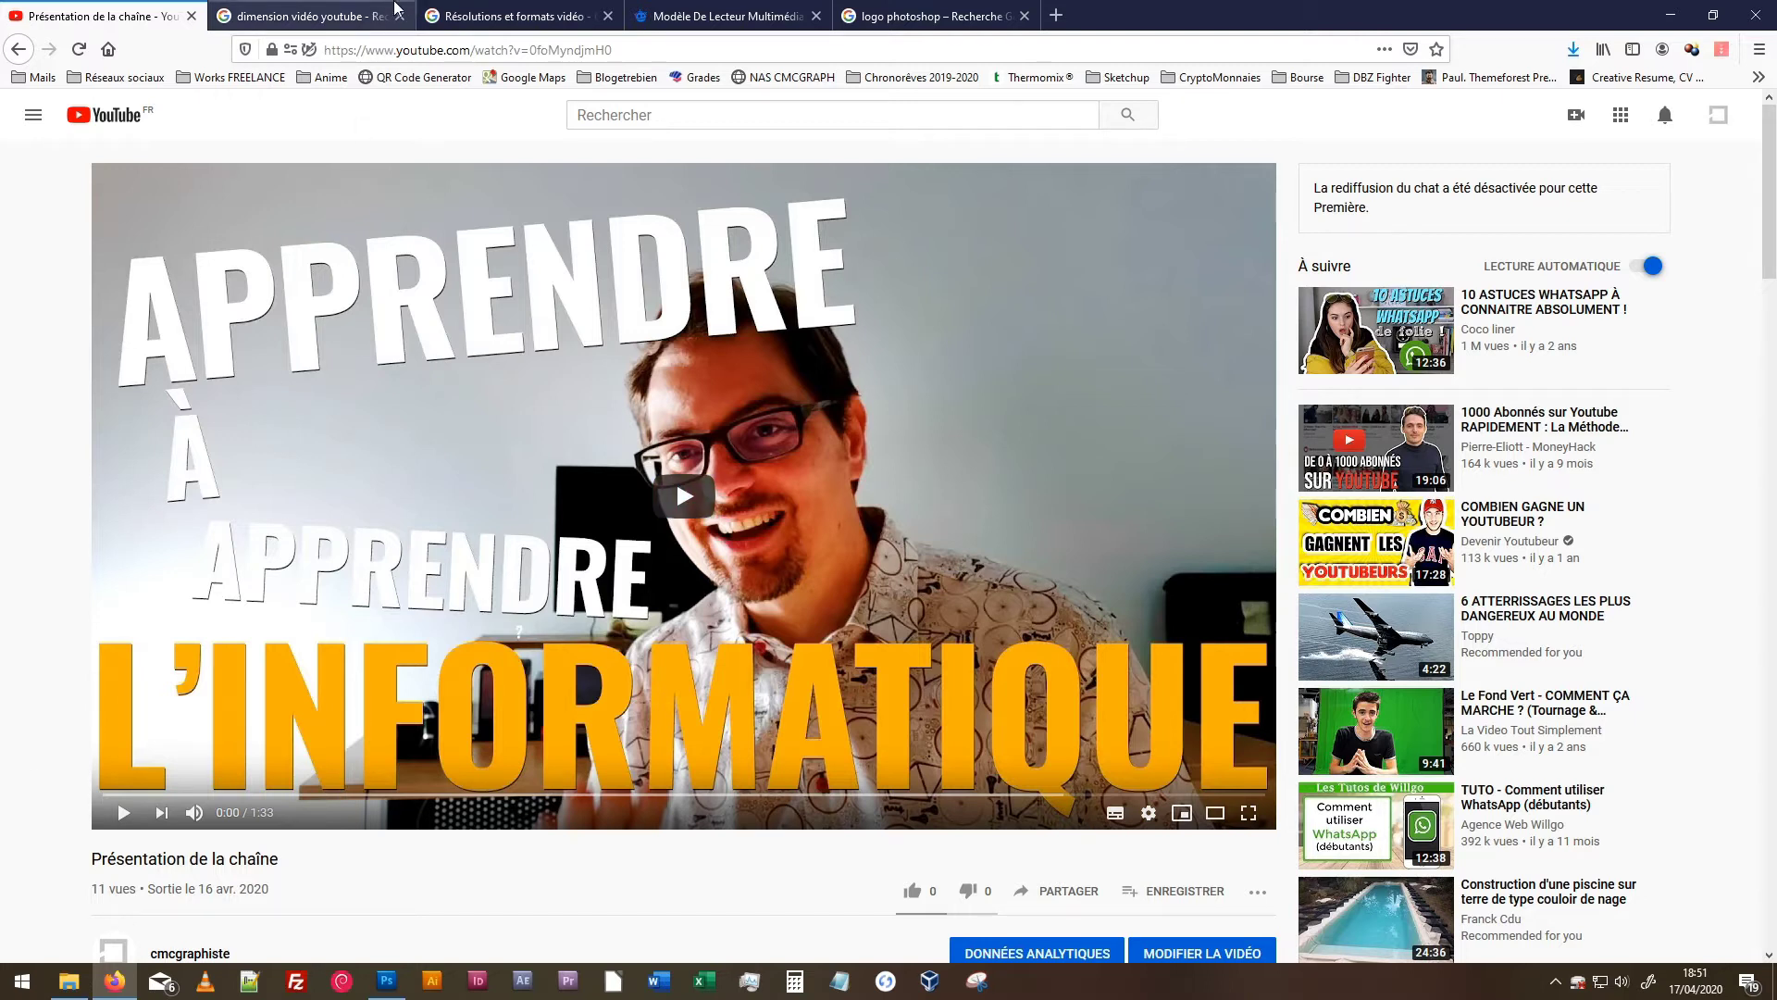
# Look up YouTube's recommended video resolutions for the 16:9 format on the YouTube help page.
pyautogui.click(315, 19)
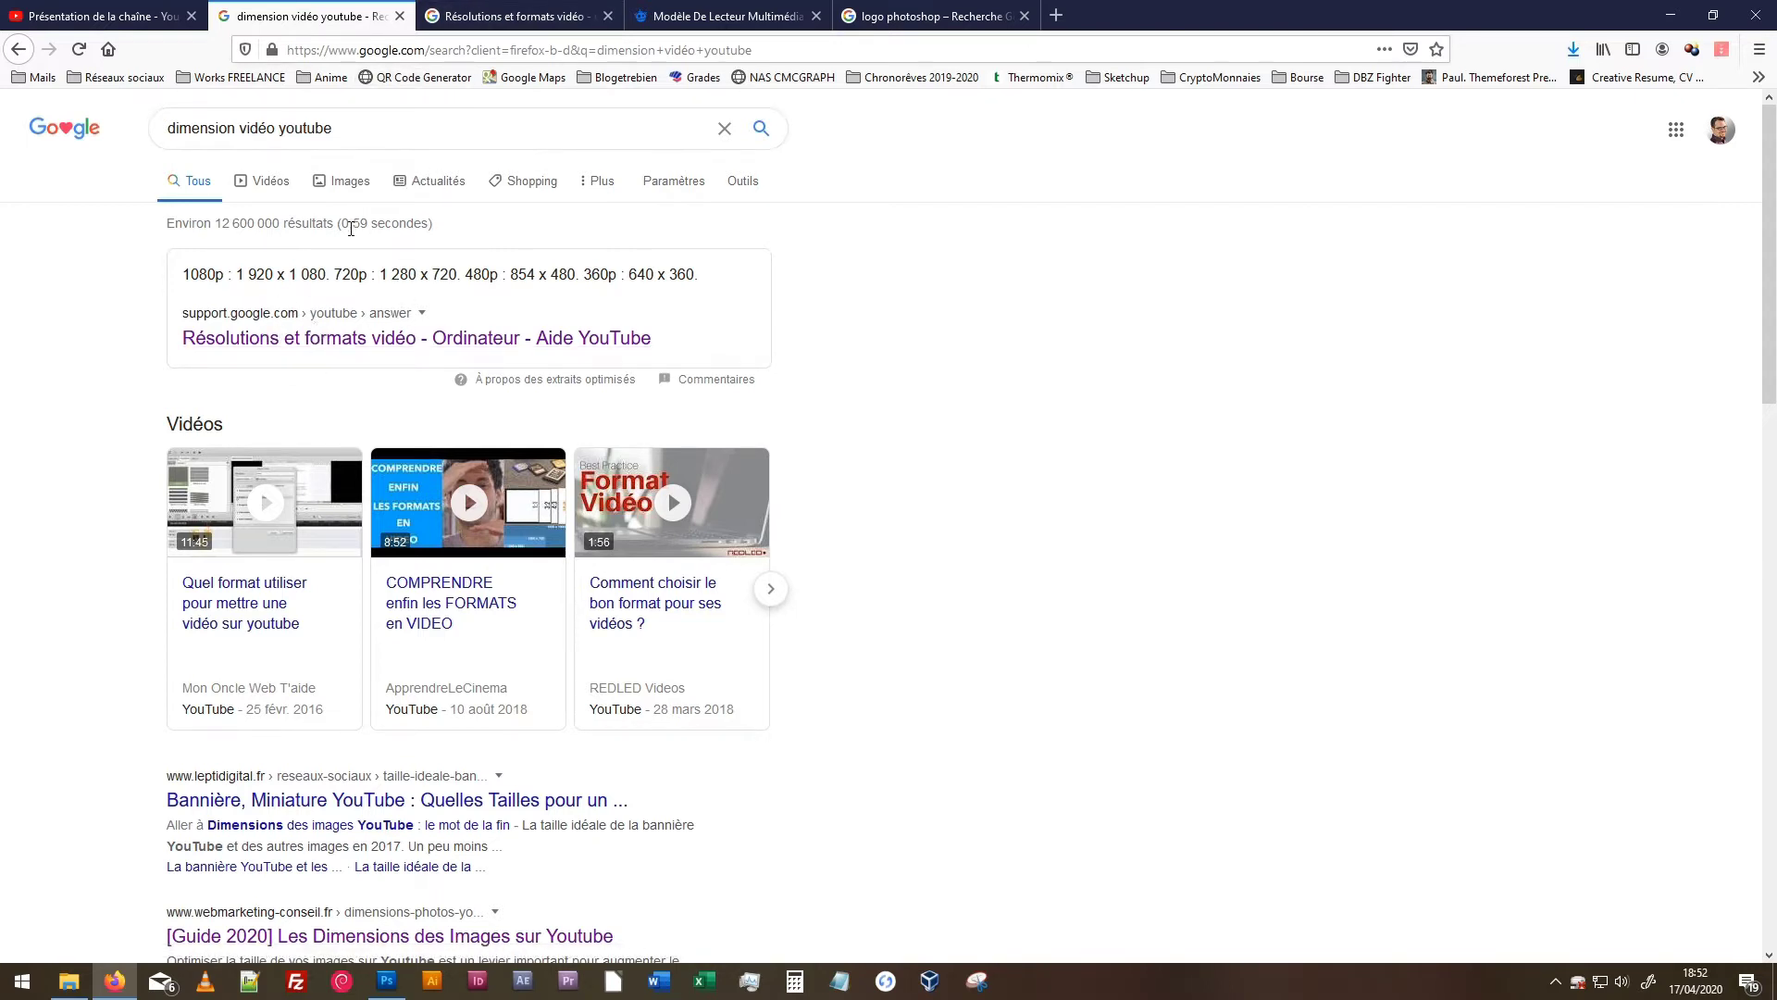
pyautogui.rightClick(340, 345)
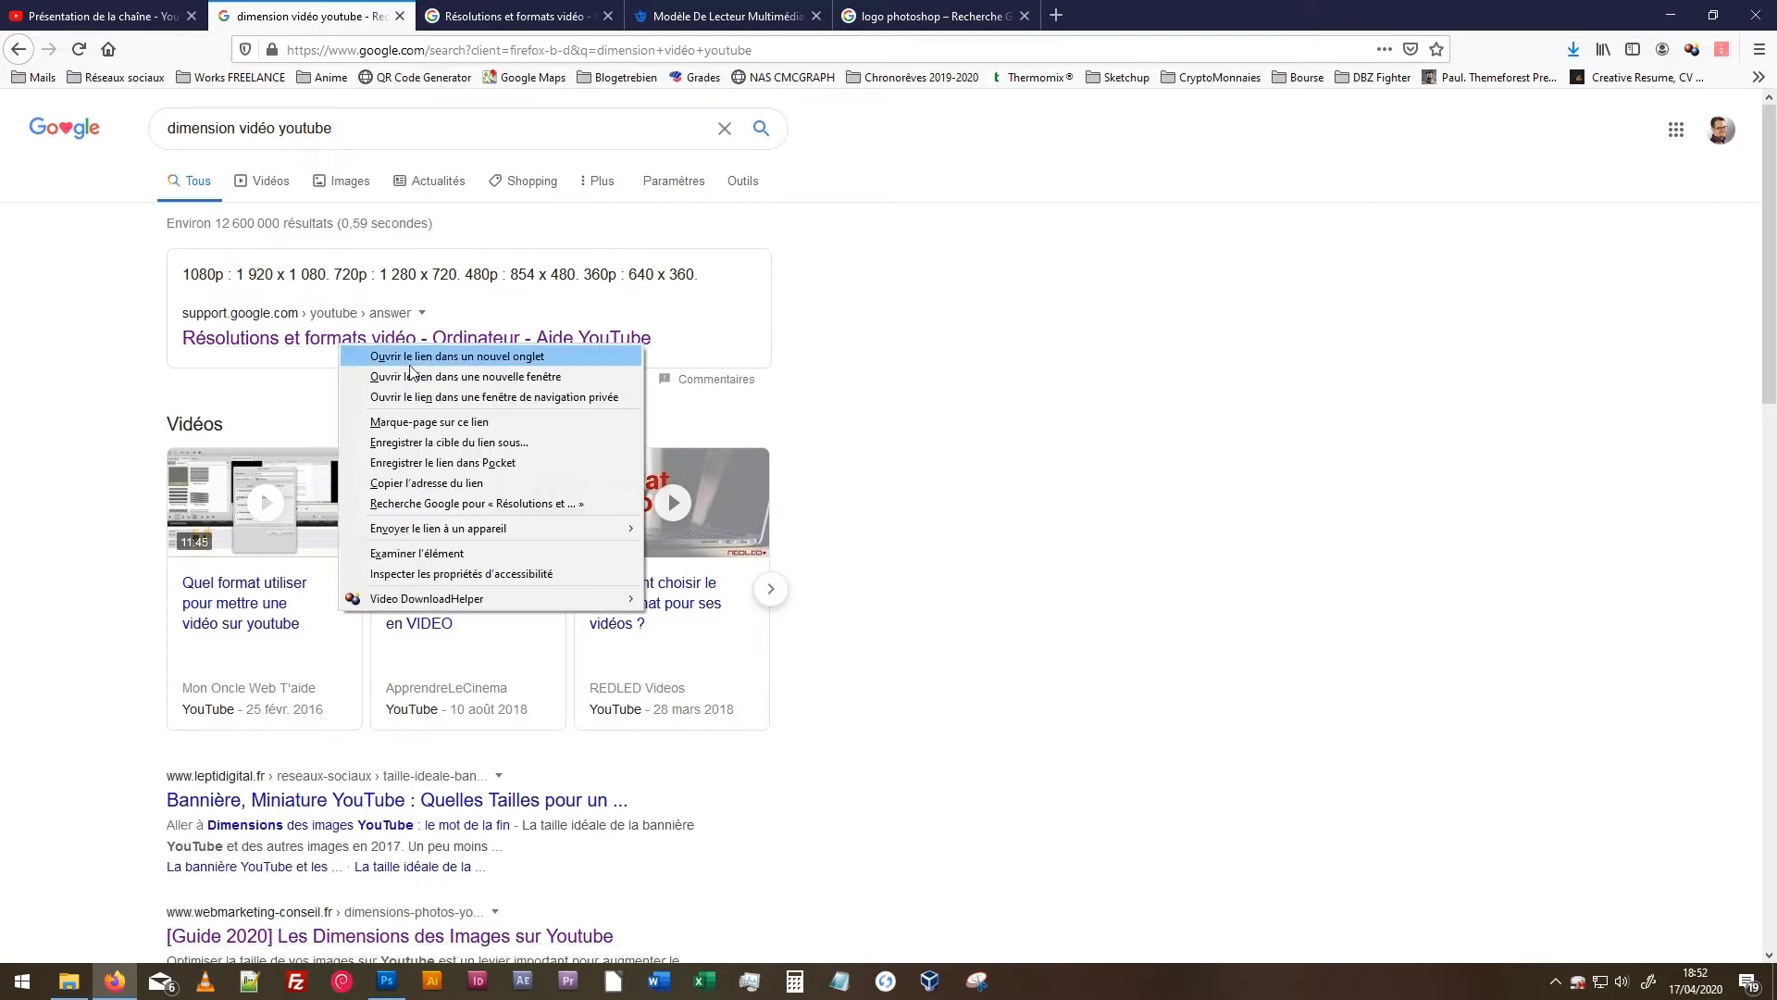
pyautogui.click(161, 282)
pyautogui.click(505, 7)
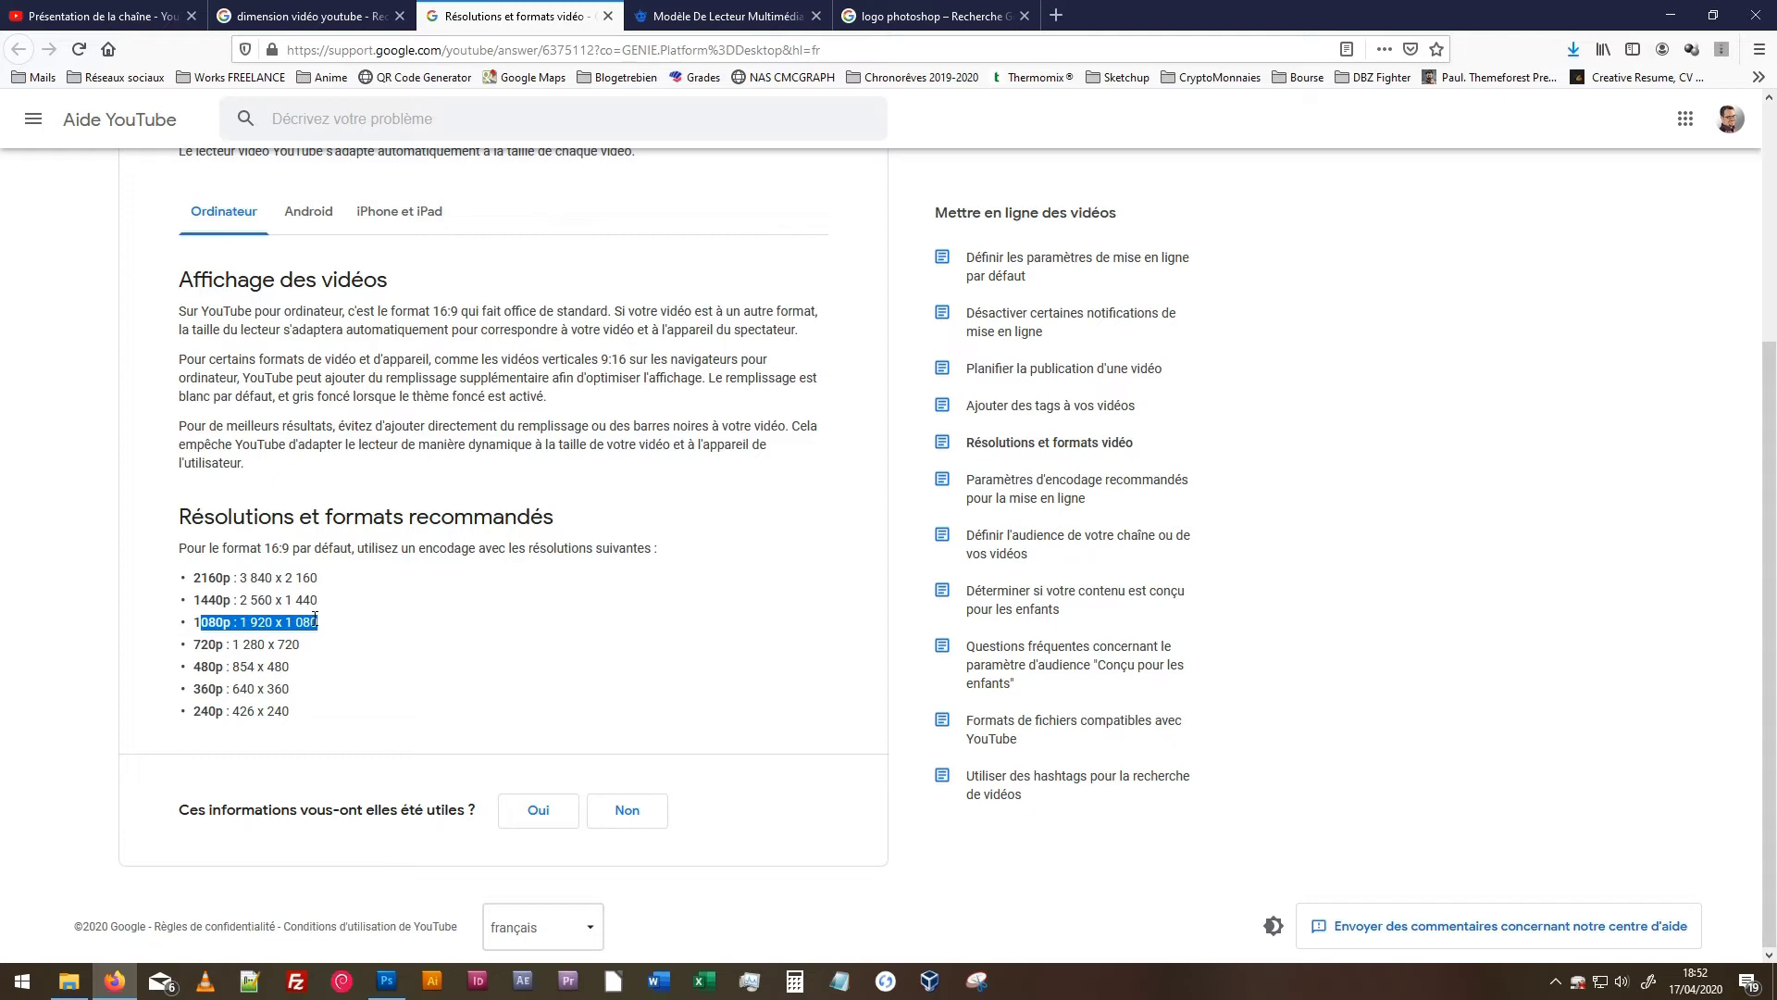
# Switch to Photoshop and create a new document 1920 pixels wide and 1080 pixels high.
pyautogui.hotkey('alt', 'Tab')
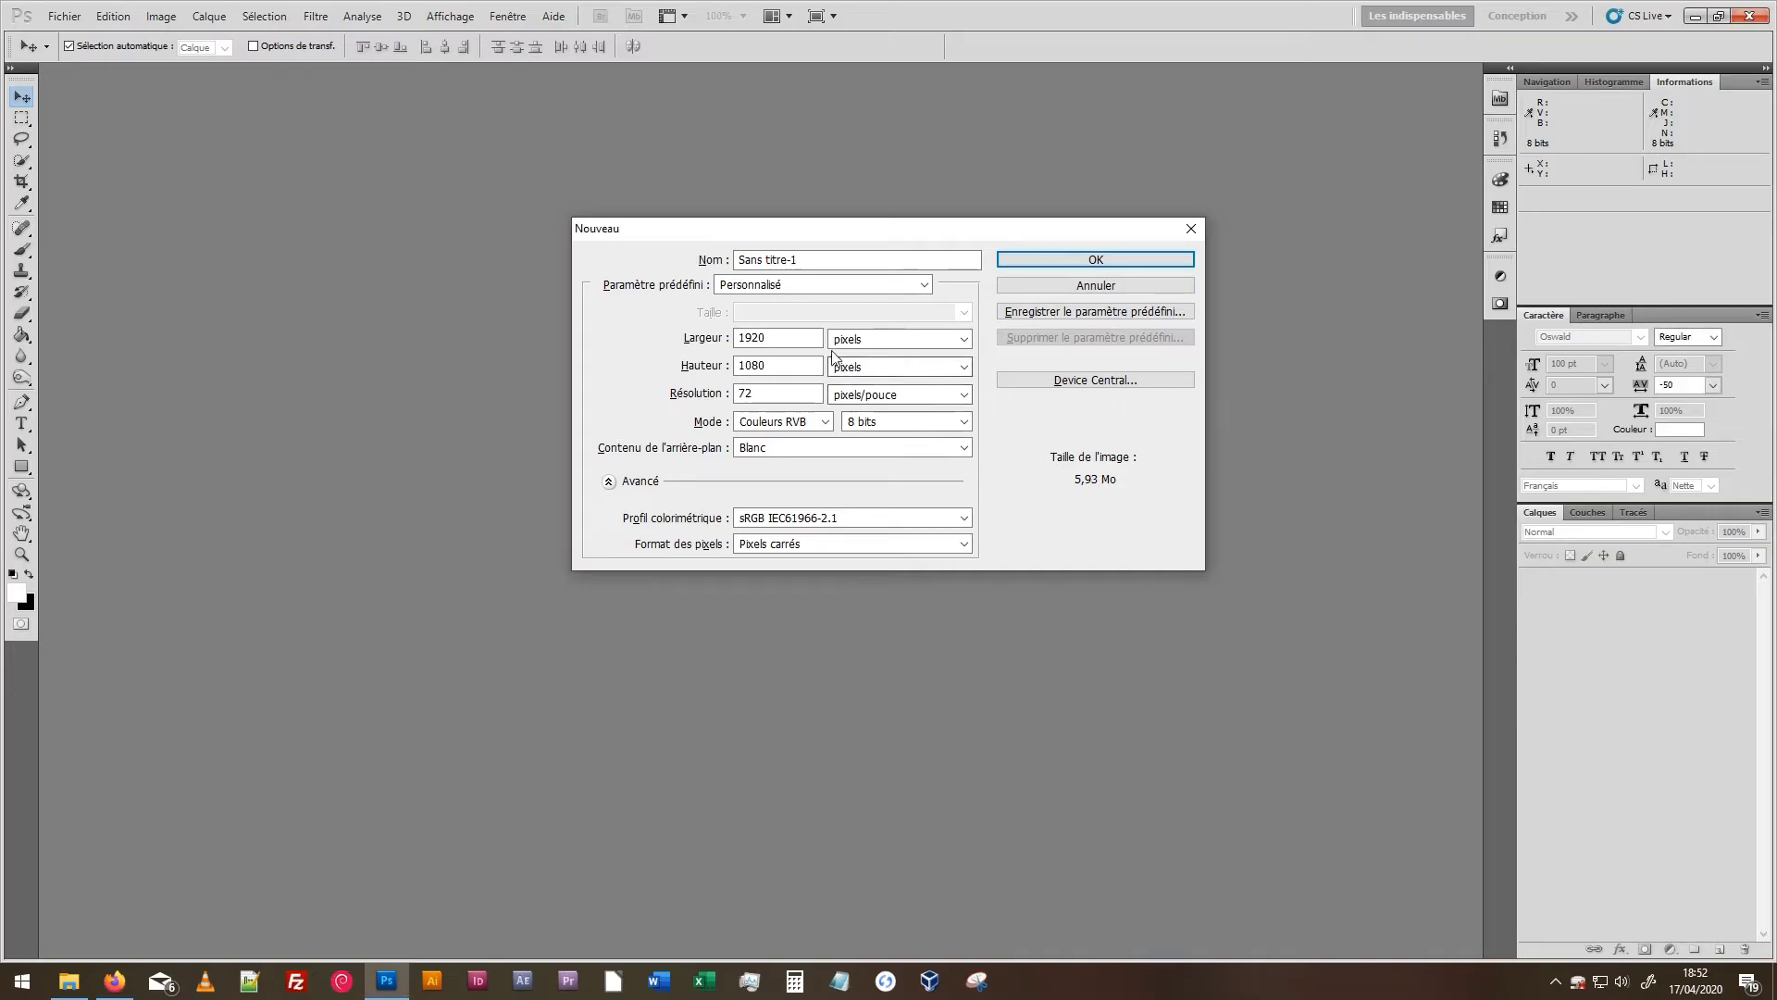
pyautogui.write('1920')
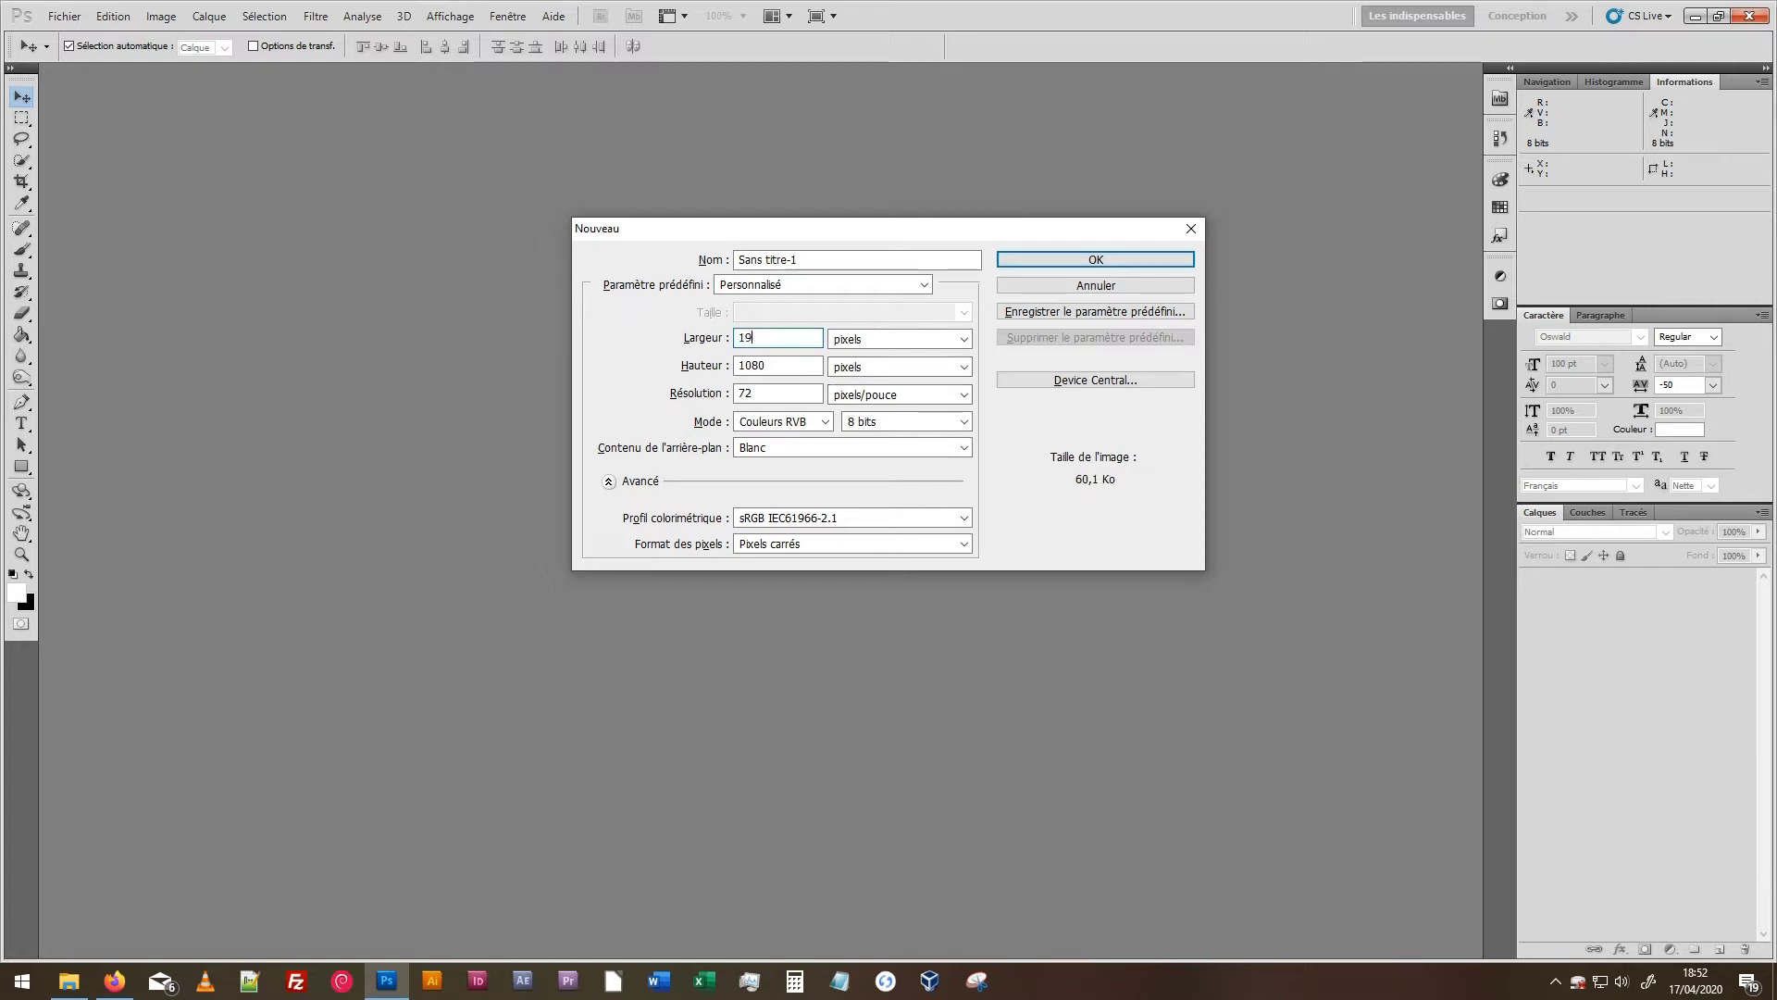
pyautogui.click(1083, 261)
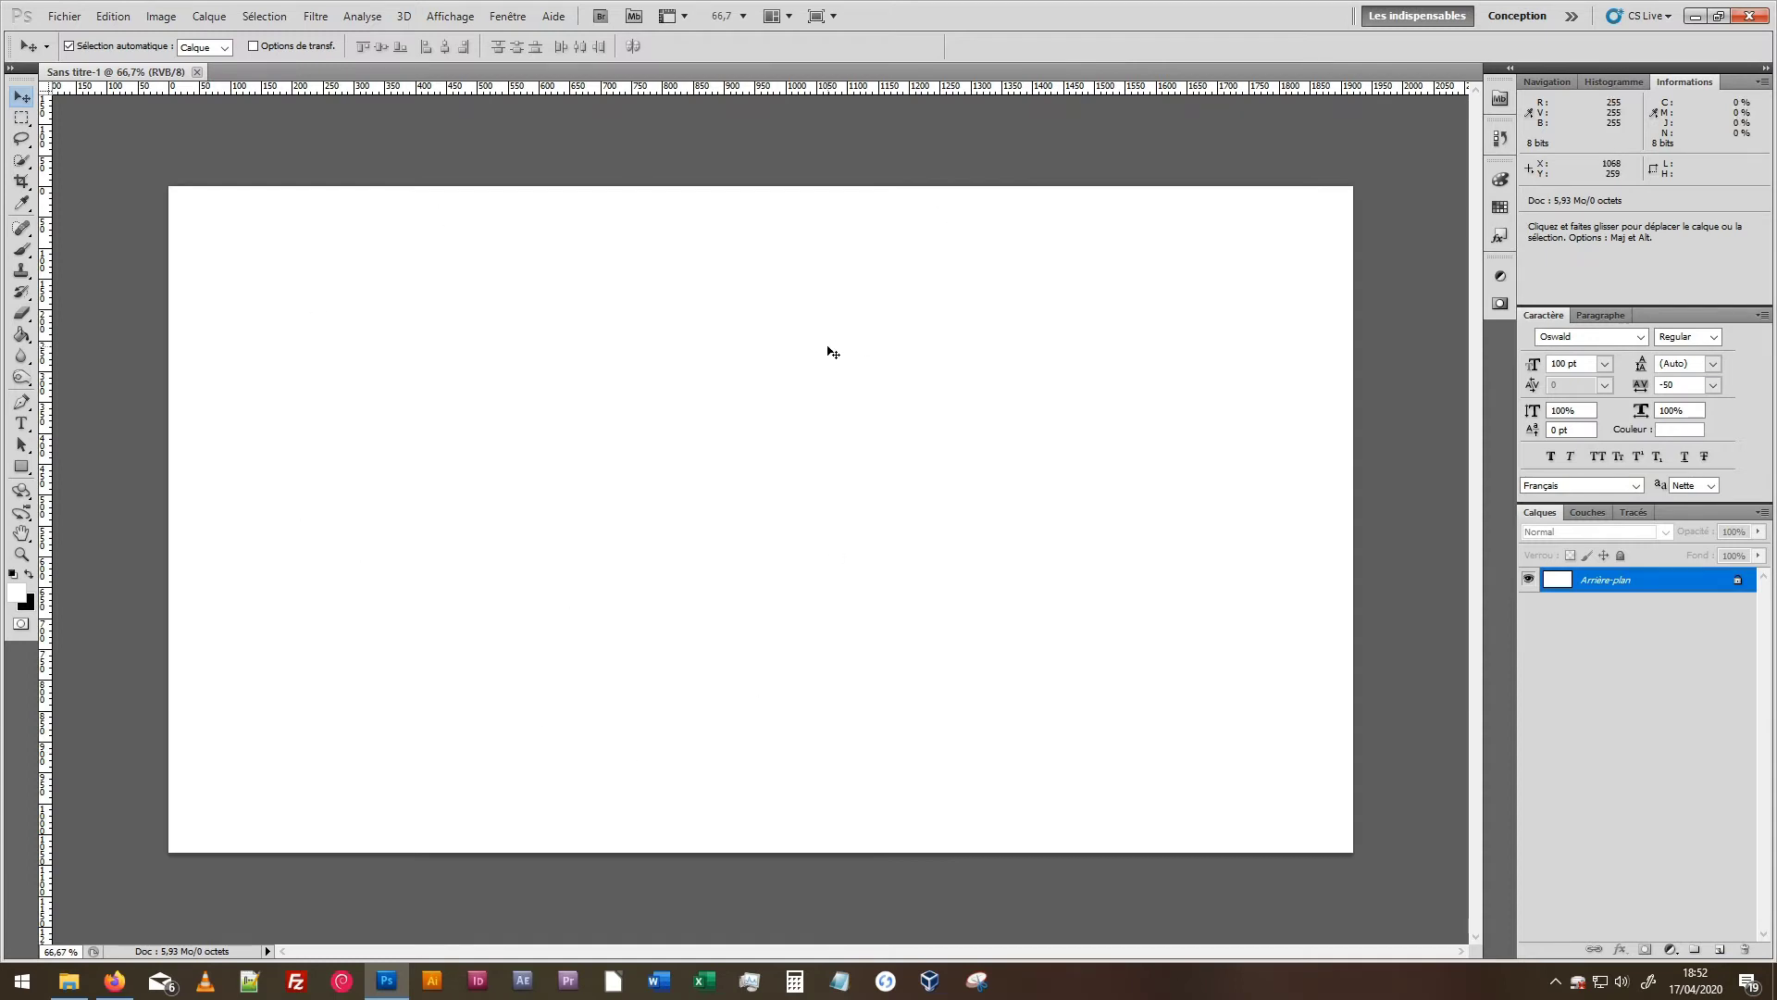
# Examine the thumbnails on the YouTube video page and the YouTube player template on Freepik in the browser.
pyautogui.hotkey('alt', 'Tab')
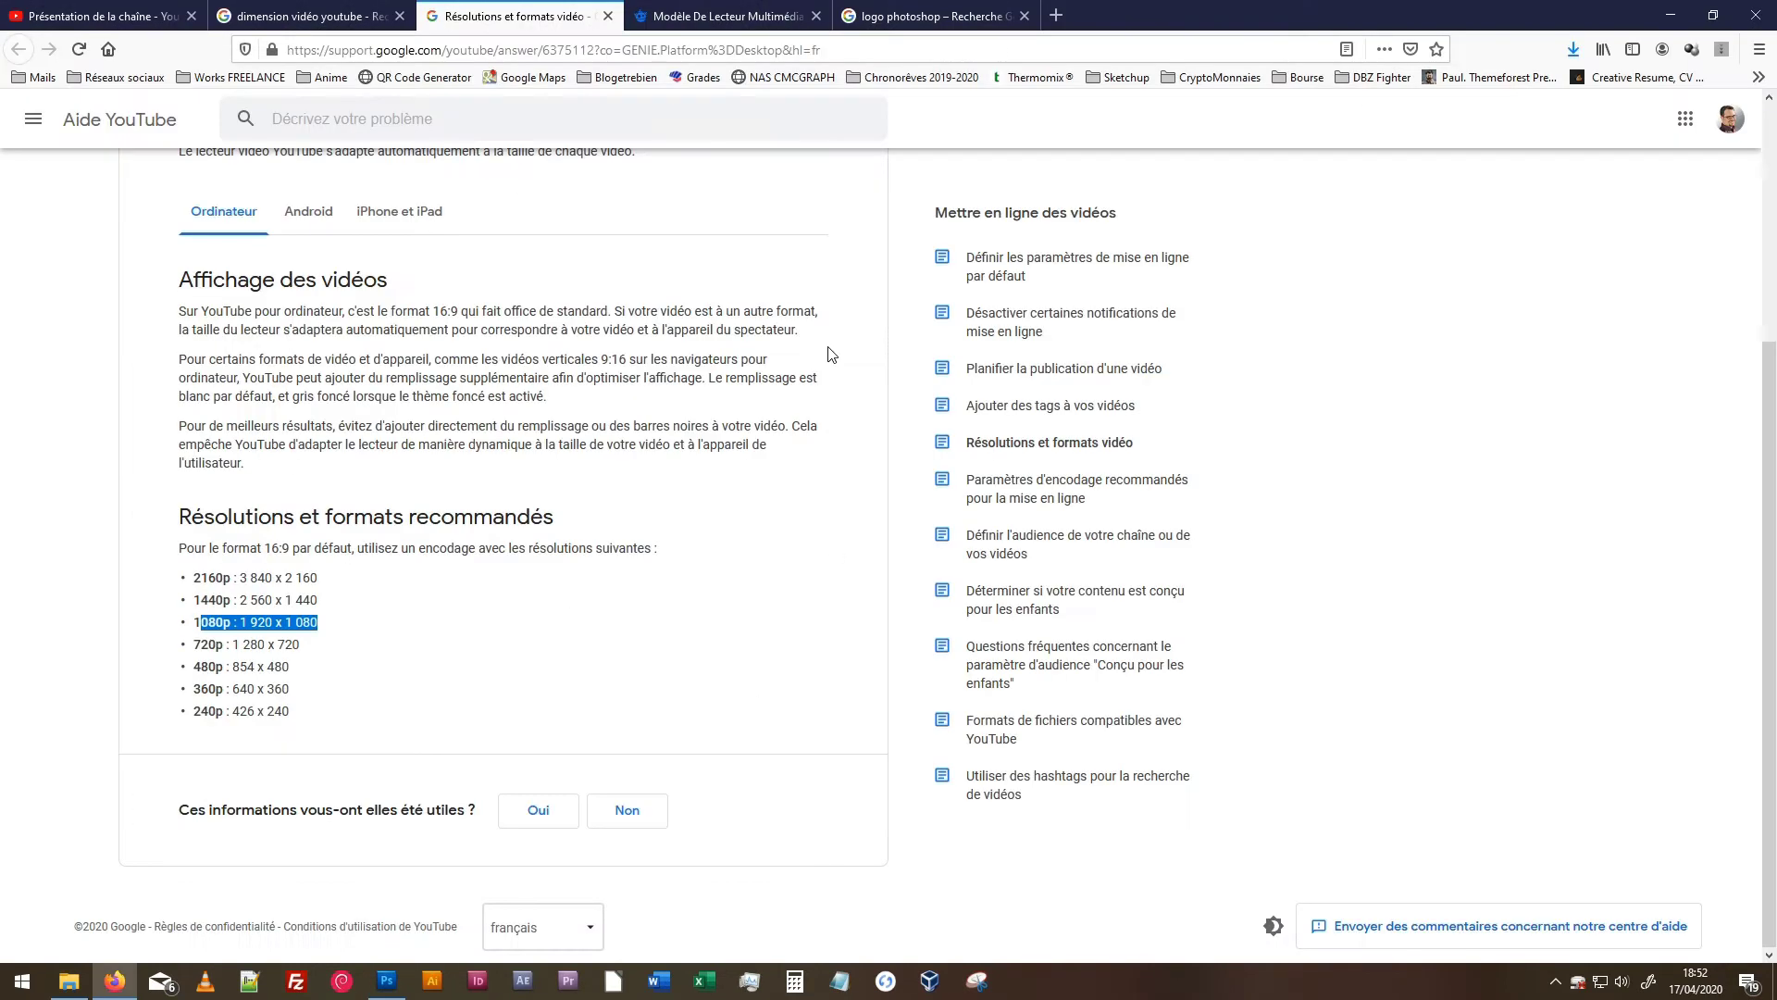
pyautogui.click(30, 8)
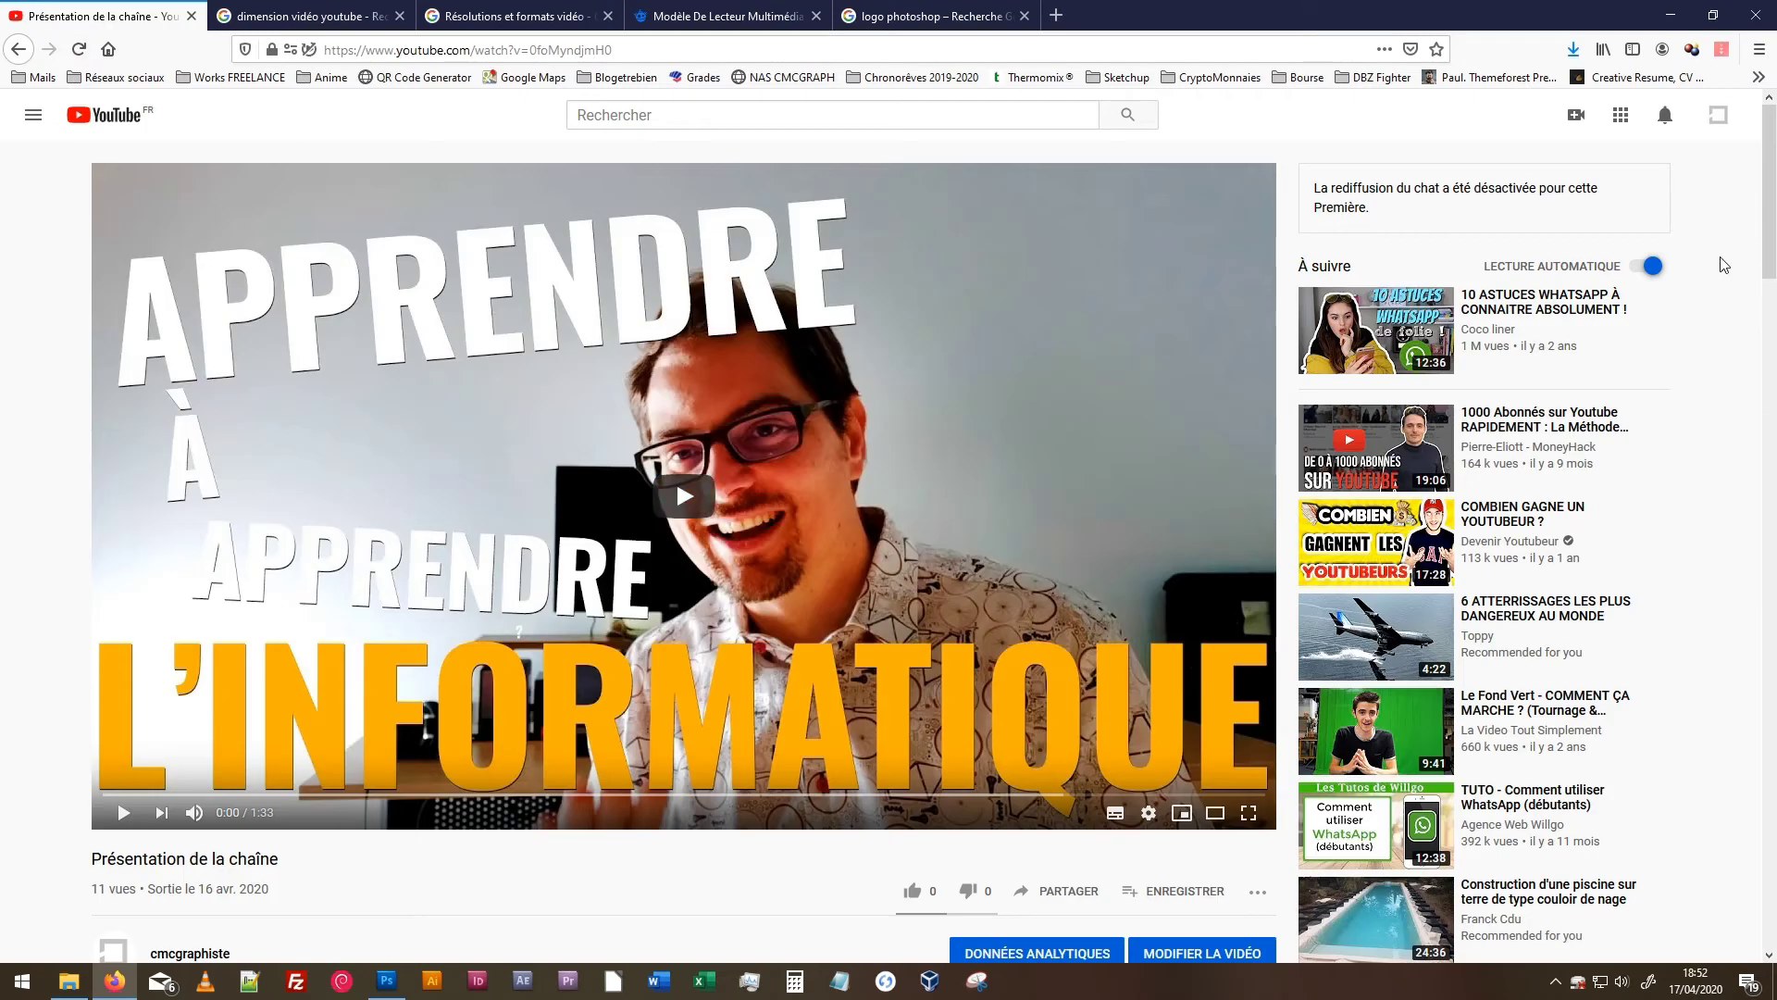
pyautogui.moveTo(1413, 433)
pyautogui.hotkey('alt', 'Tab')
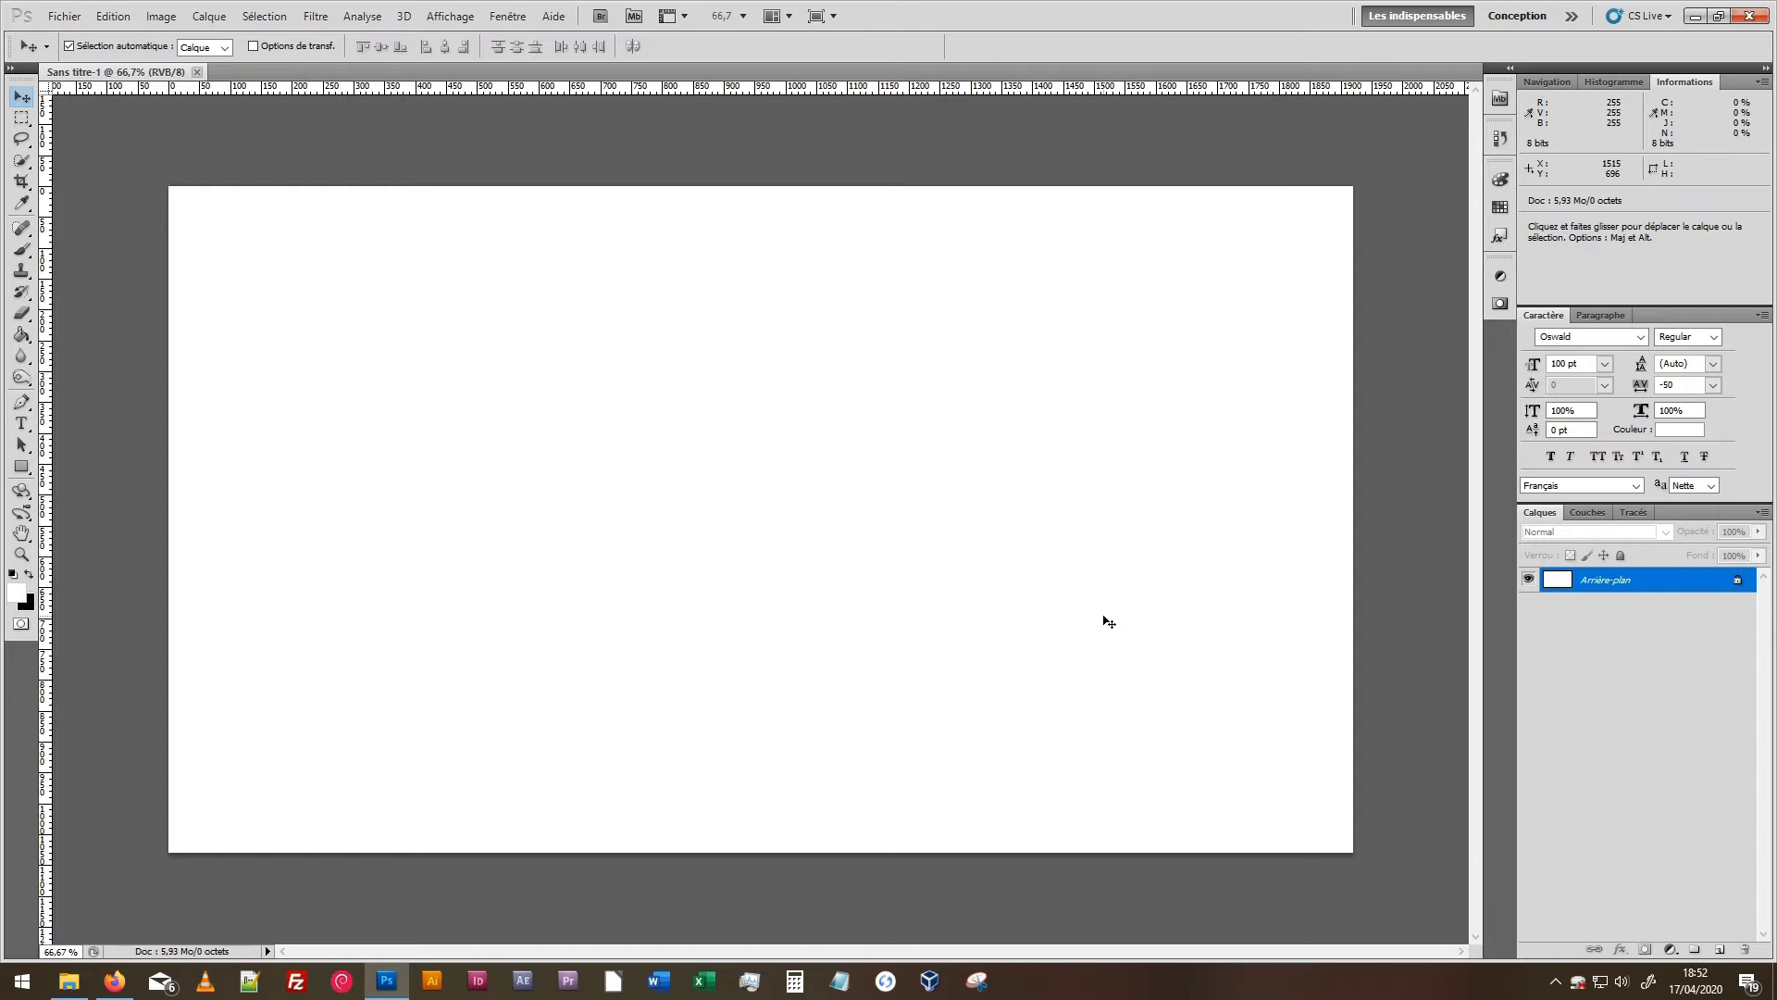
pyautogui.hotkey('alt', 'Tab')
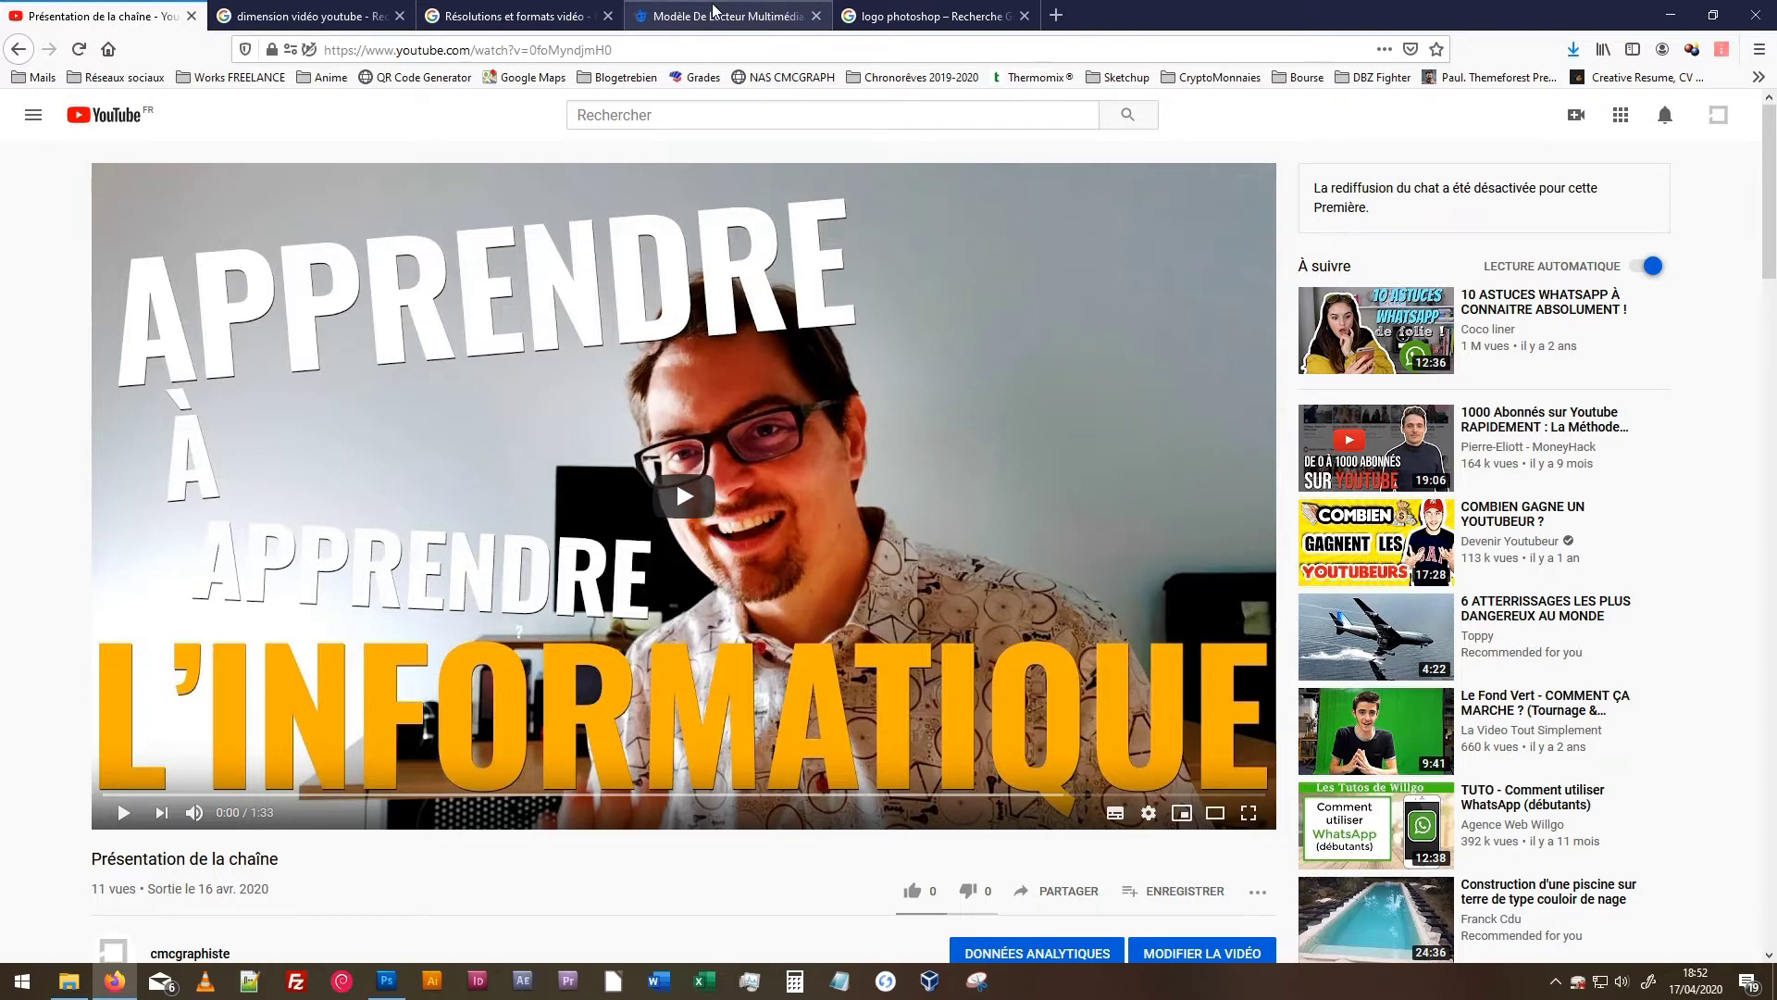
pyautogui.click(714, 13)
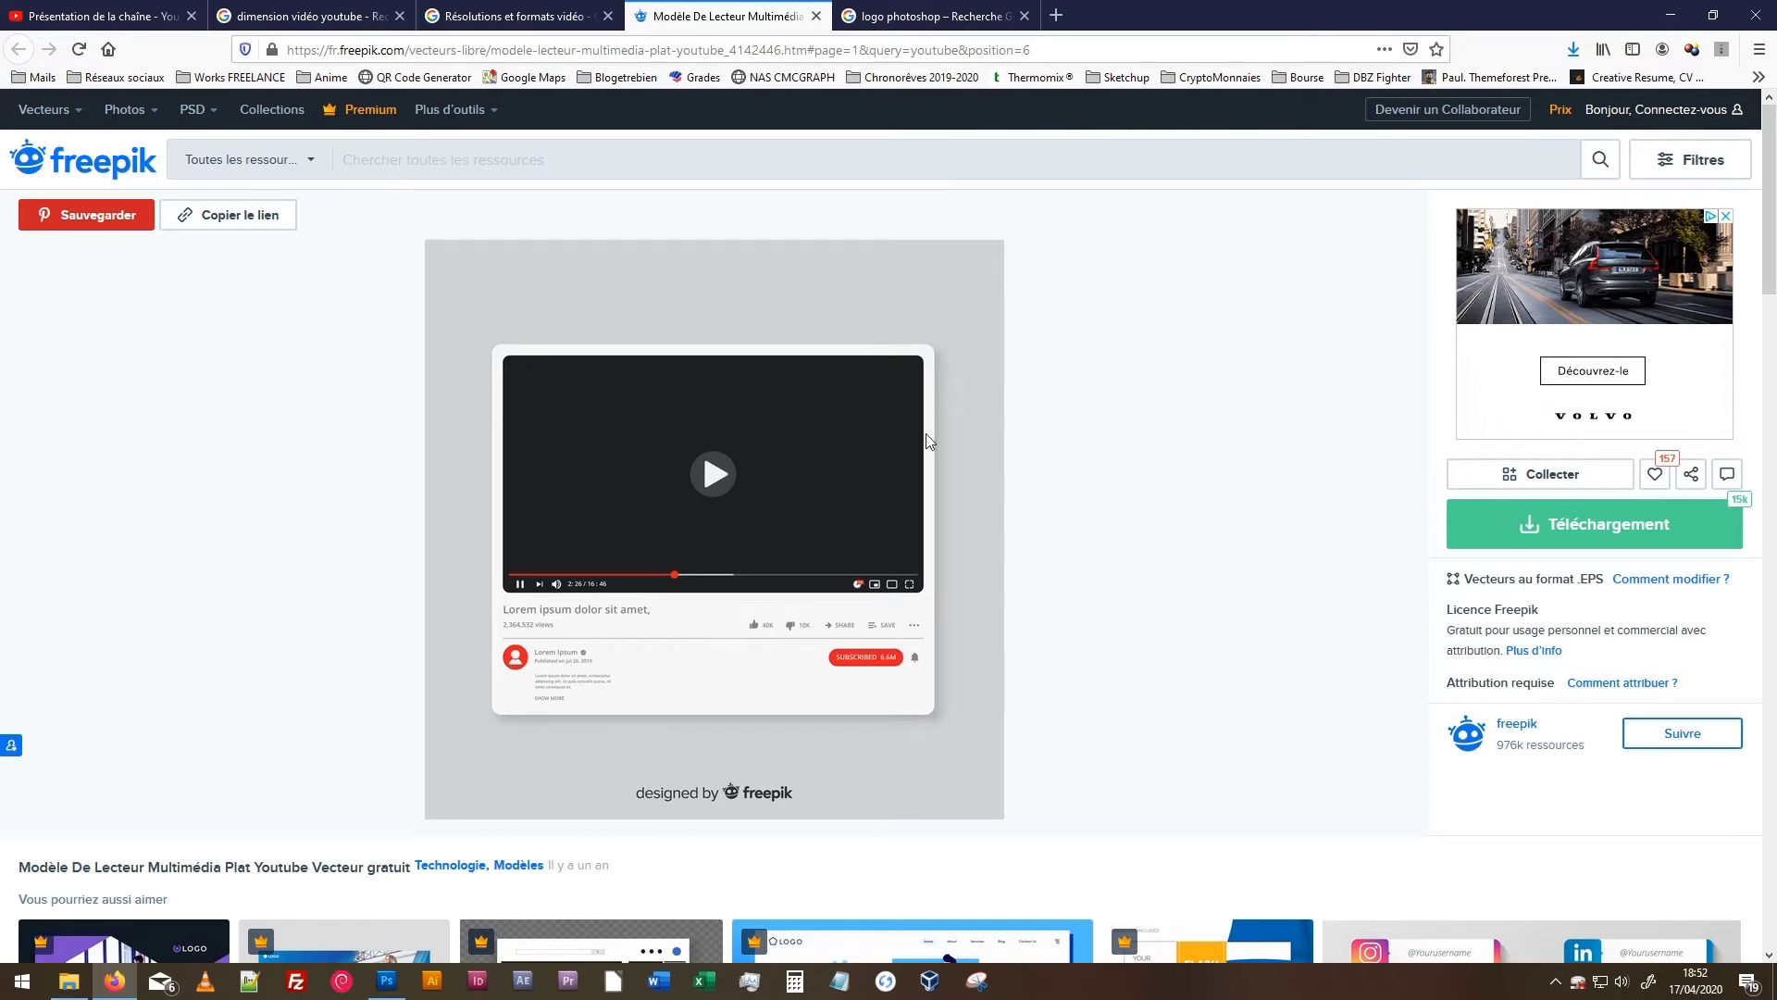
# Place 2207343.psd from the img folder into the blank Photoshop document.
pyautogui.hotkey('alt', 'Tab')
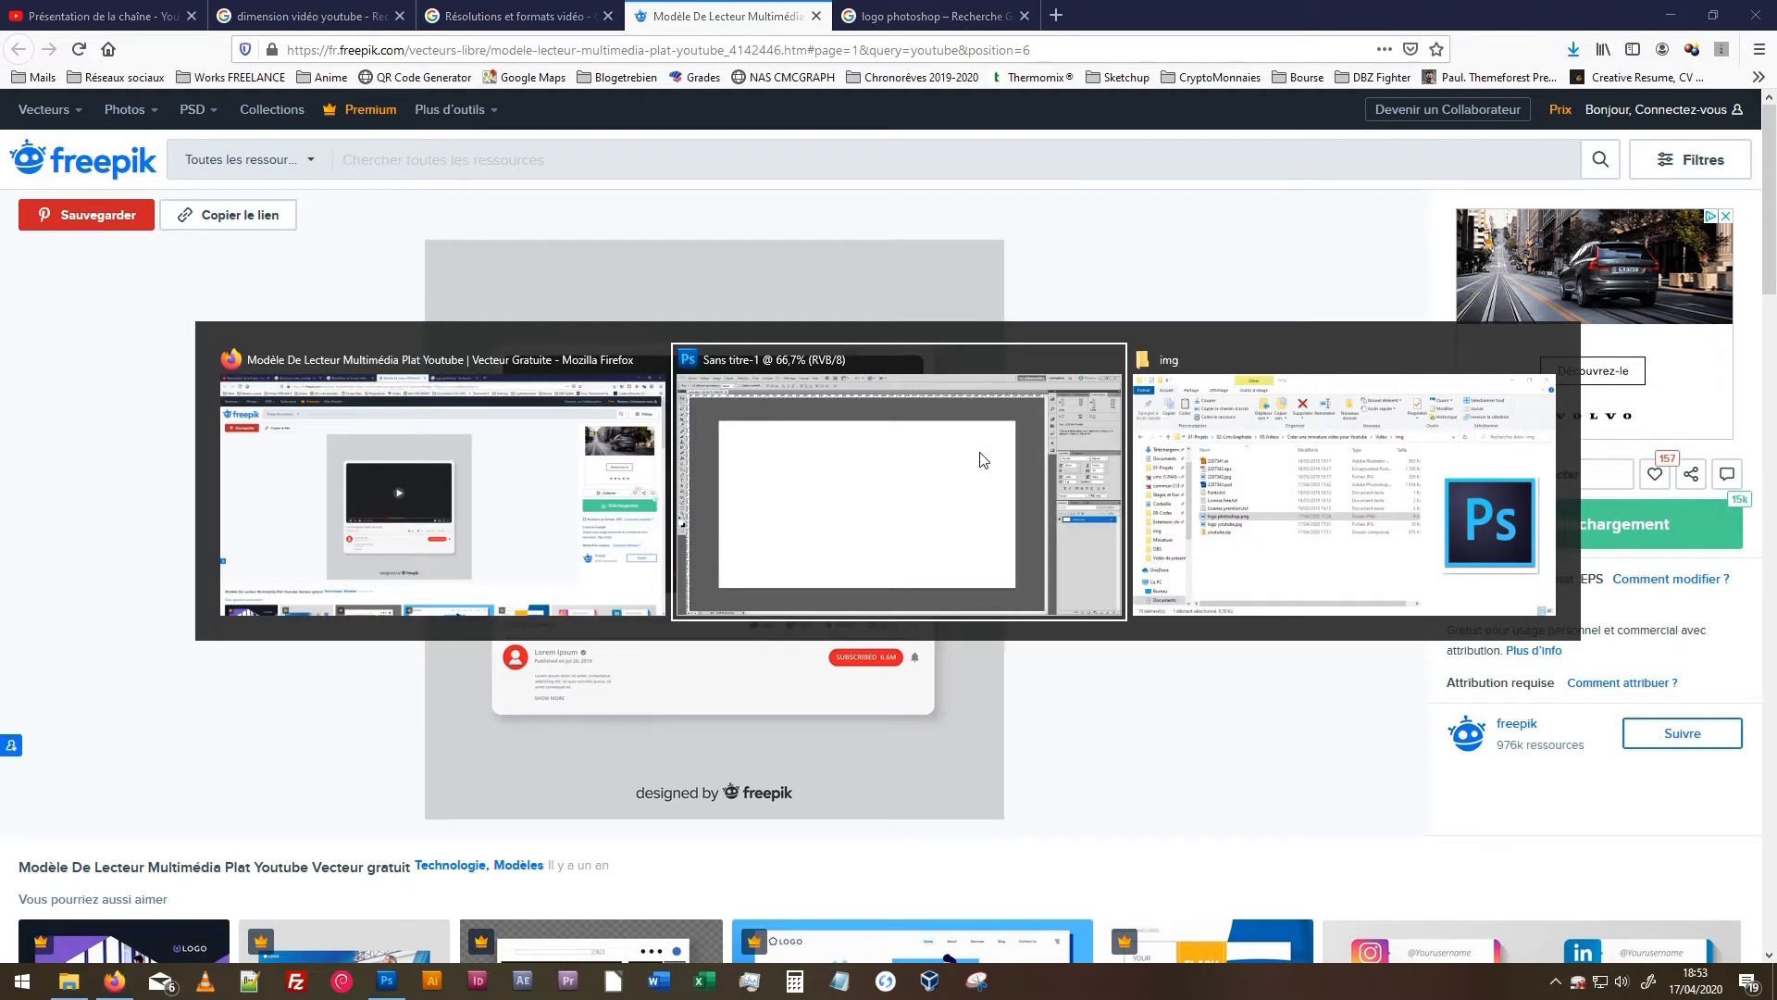
pyautogui.hotkey('alt', 'Tab')
pyautogui.press('Tab')
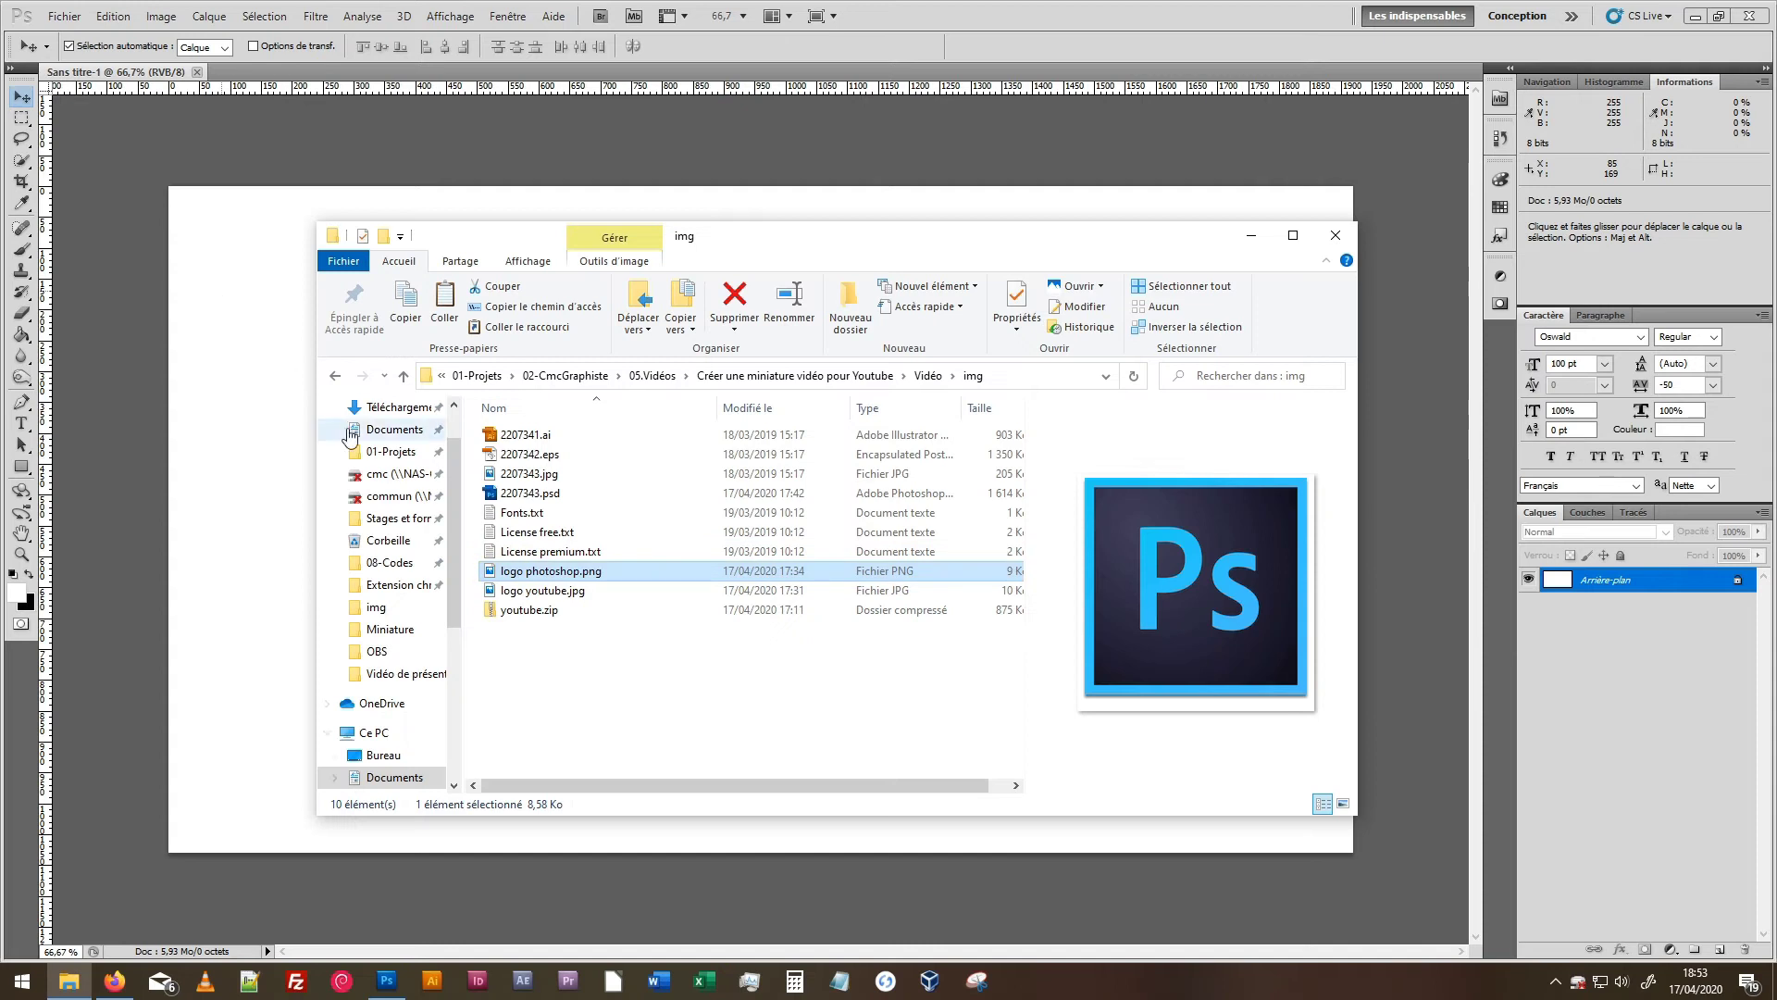
pyautogui.click(540, 493)
pyautogui.moveTo(499, 496); pyautogui.dragTo(750, 762)
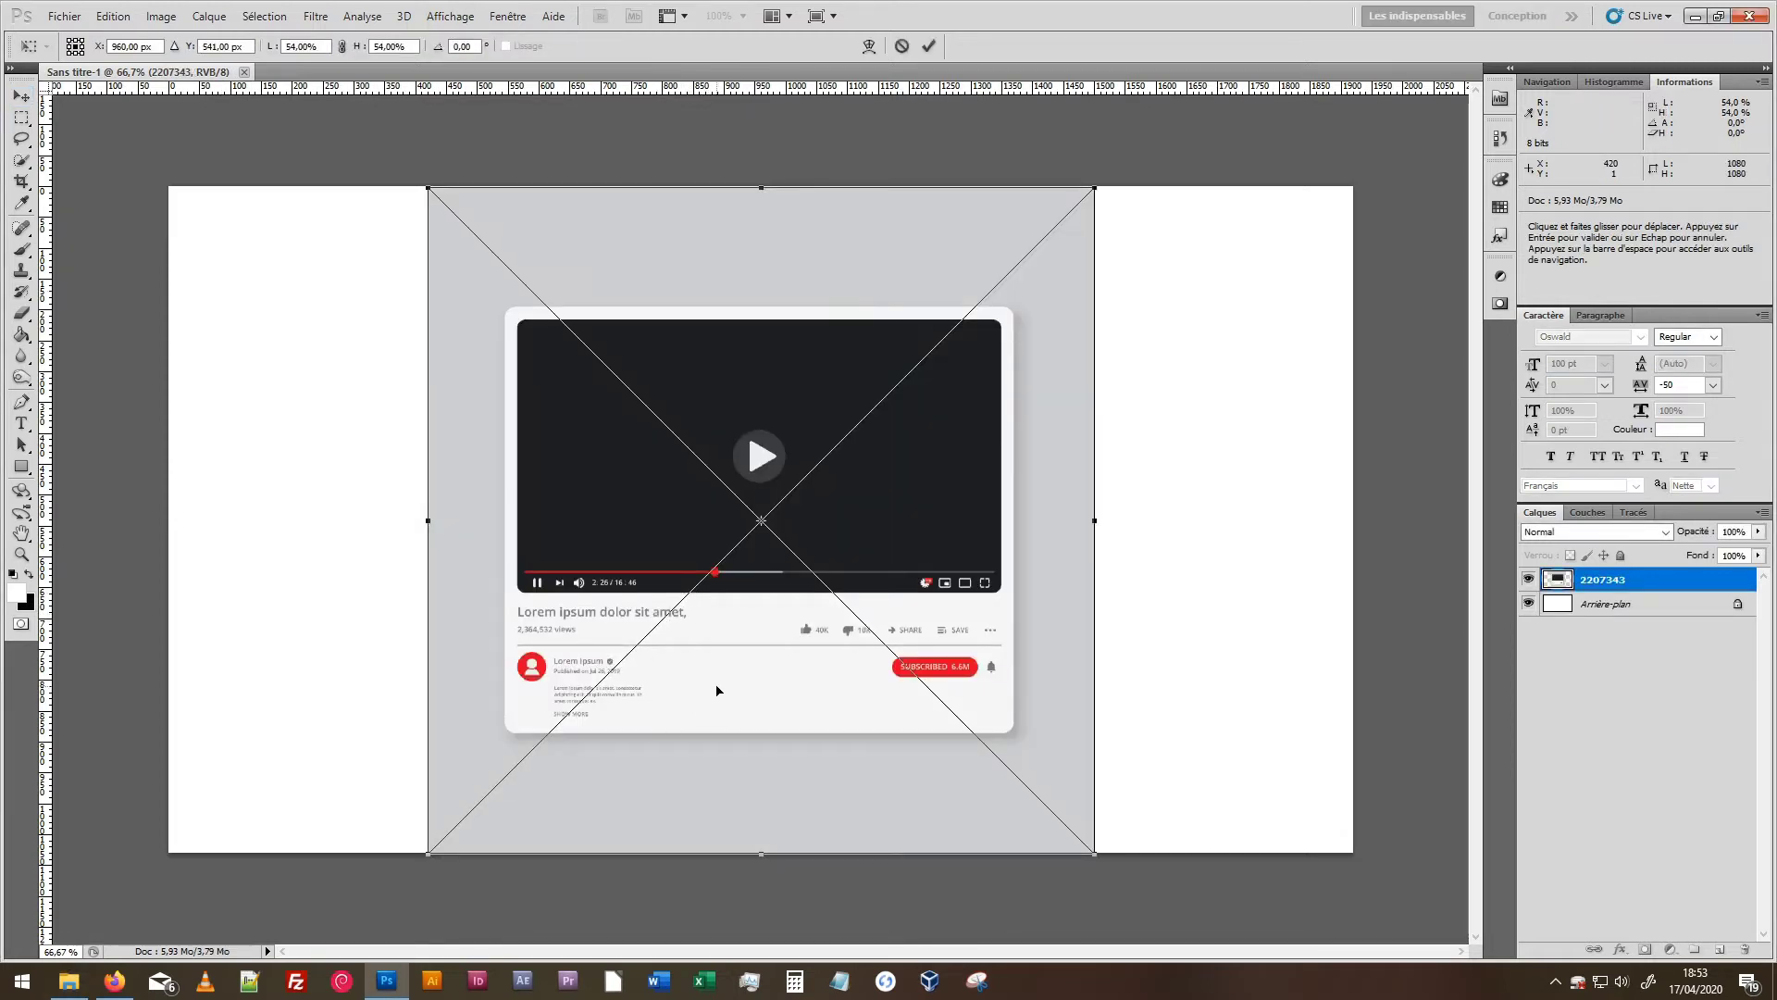
# Move the placed player image flush against the canvas's right edge, centred at X 1380 px and Y 540 px.
pyautogui.moveTo(716, 690); pyautogui.dragTo(764, 691)
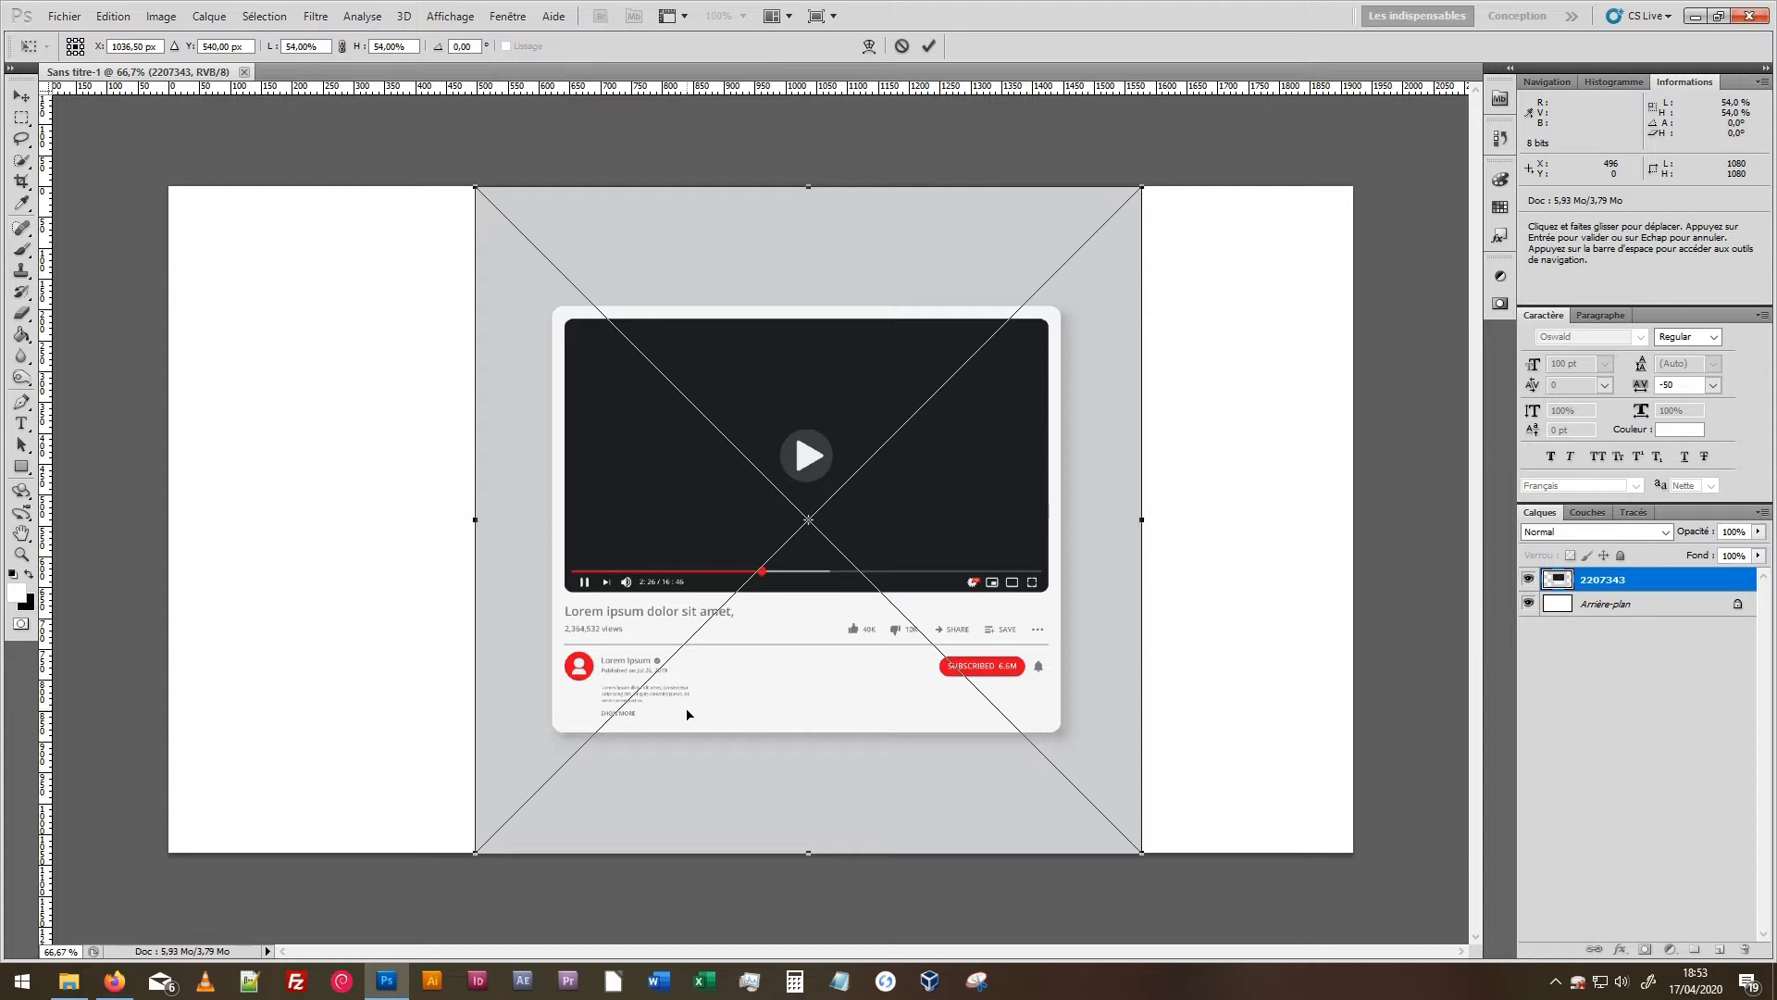
pyautogui.moveTo(687, 714); pyautogui.dragTo(901, 740)
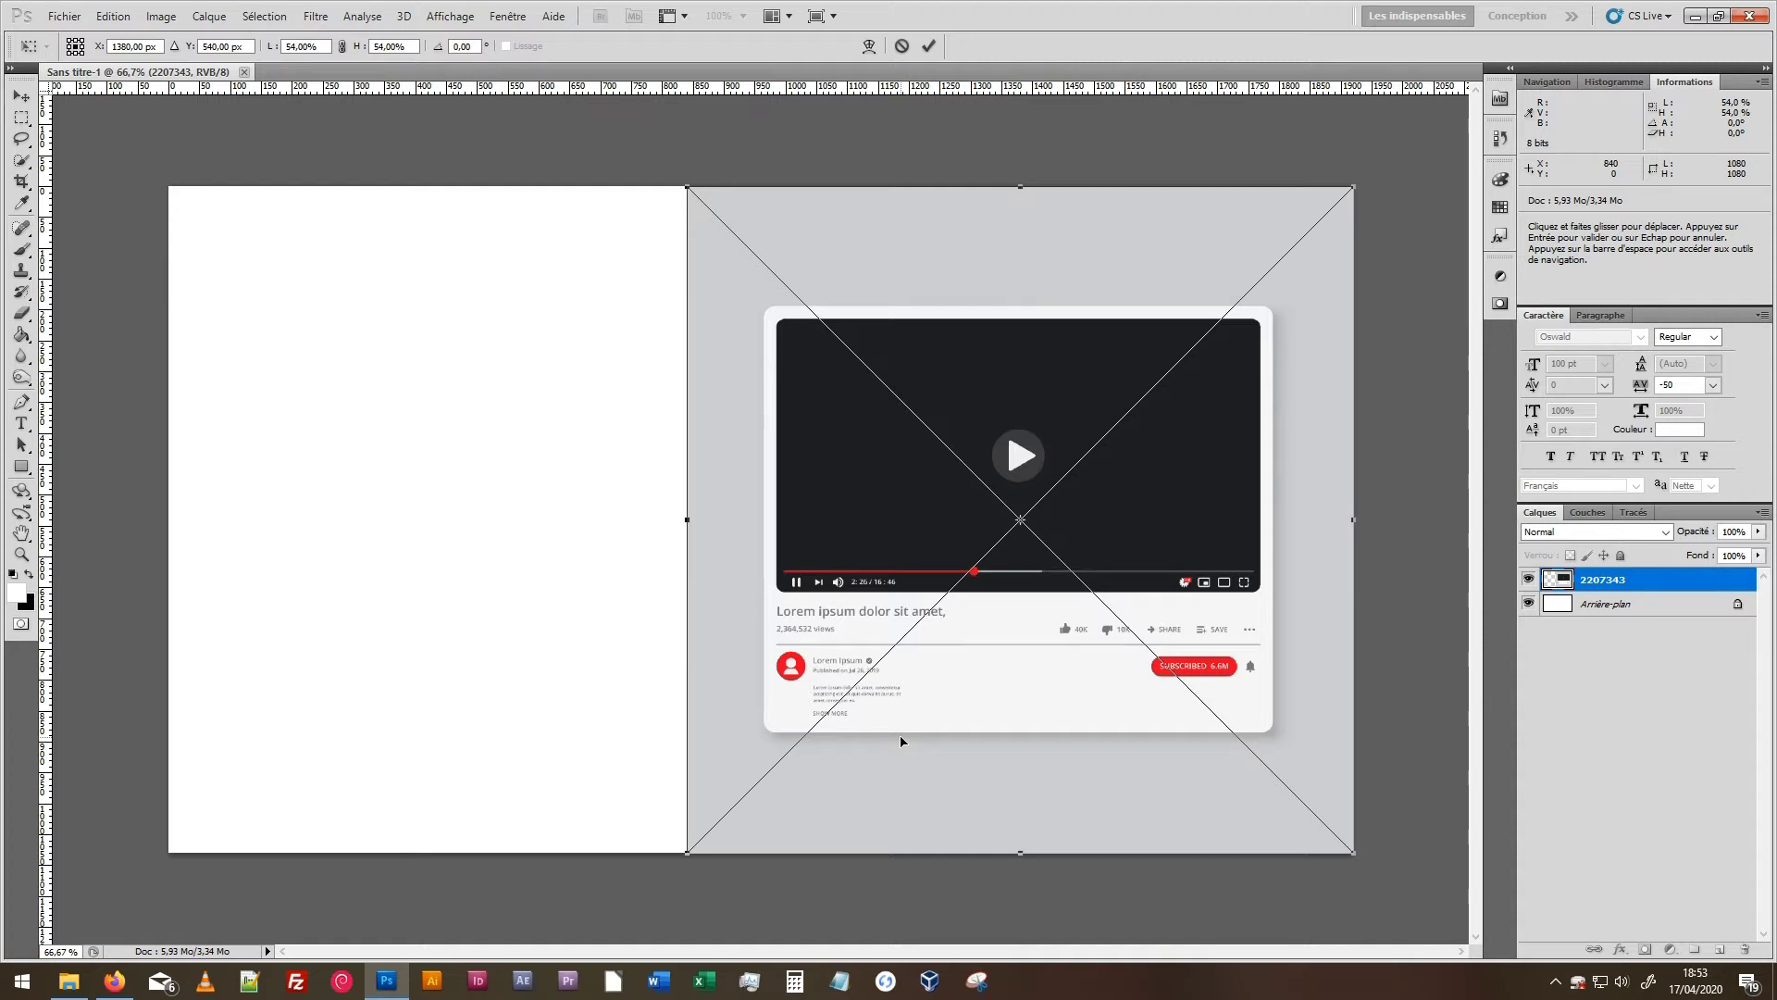
pyautogui.press('Return')
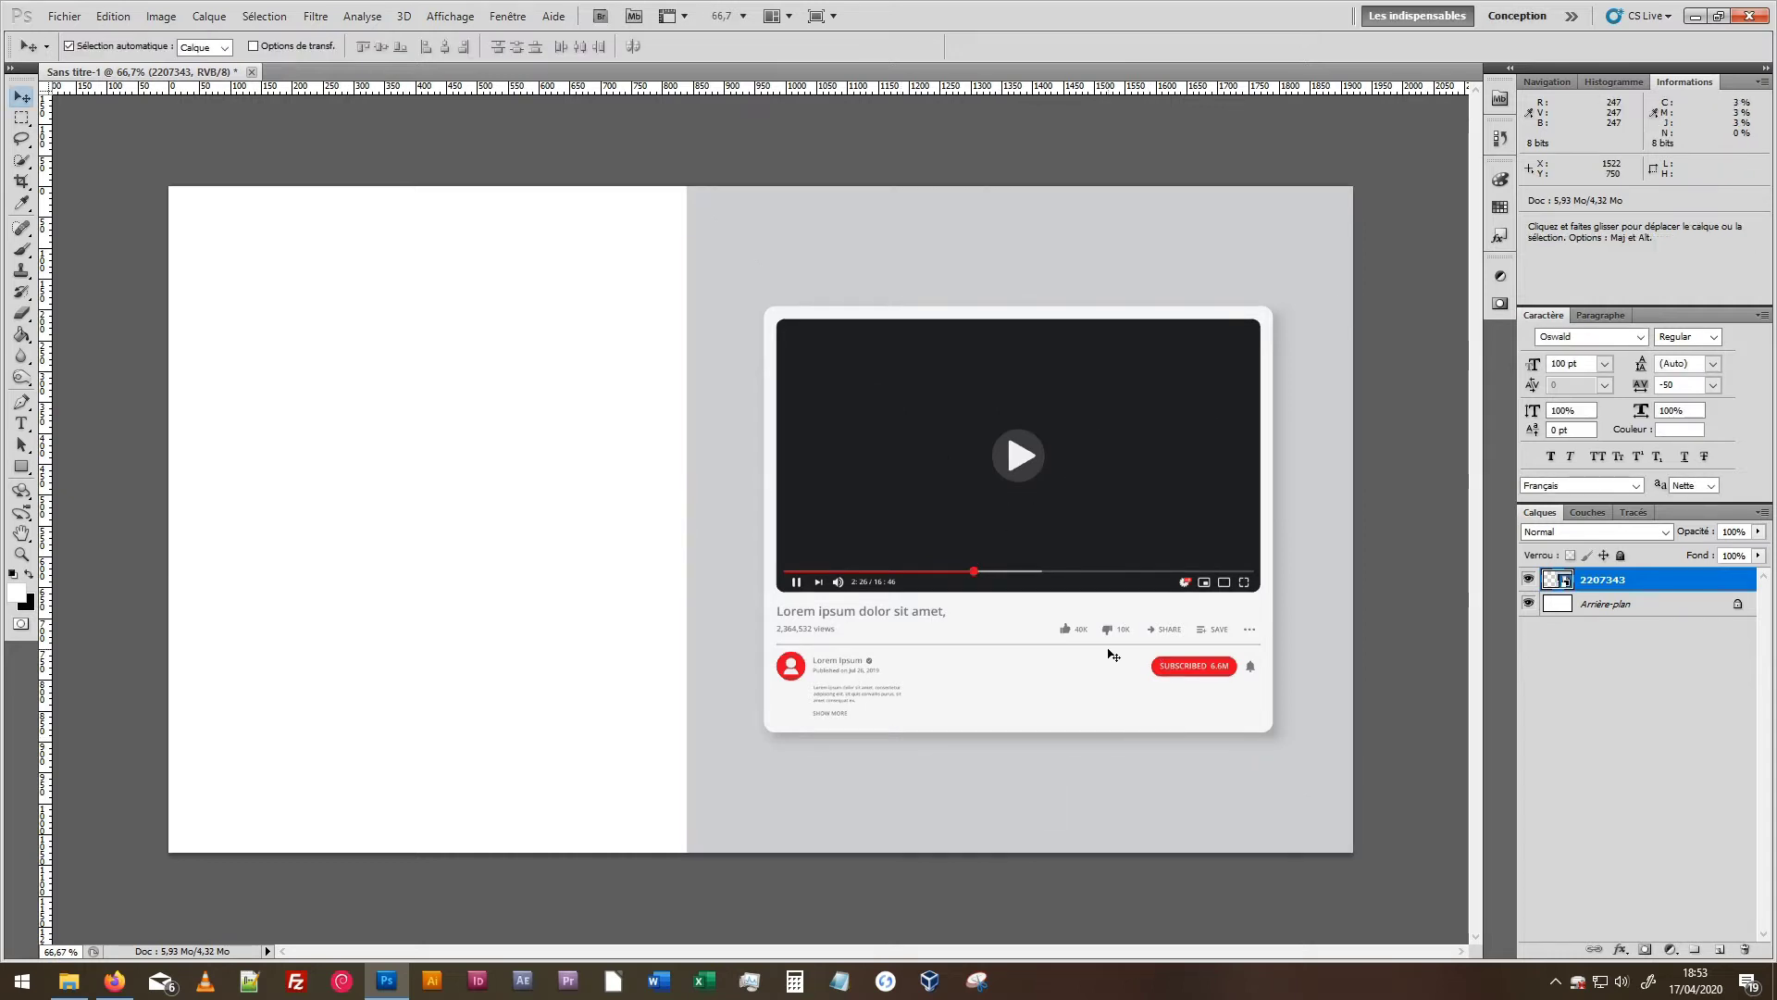
pyautogui.hotkey('ctrl', 't')
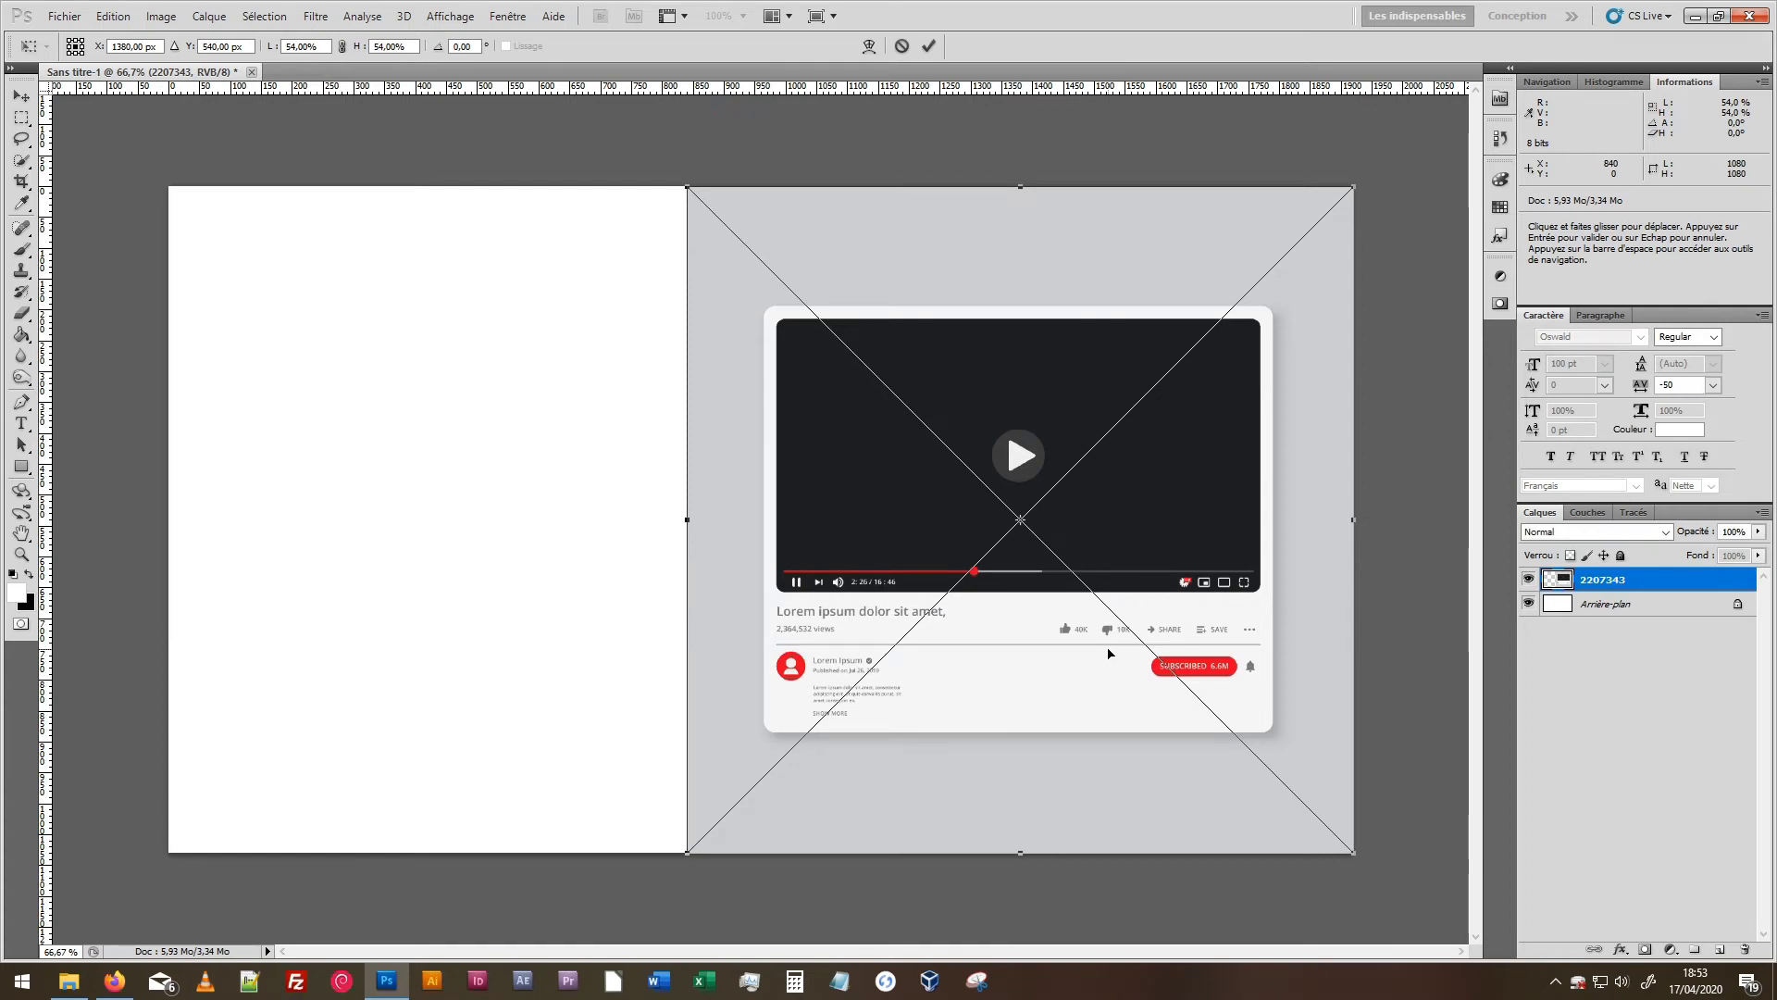
pyautogui.press('Return')
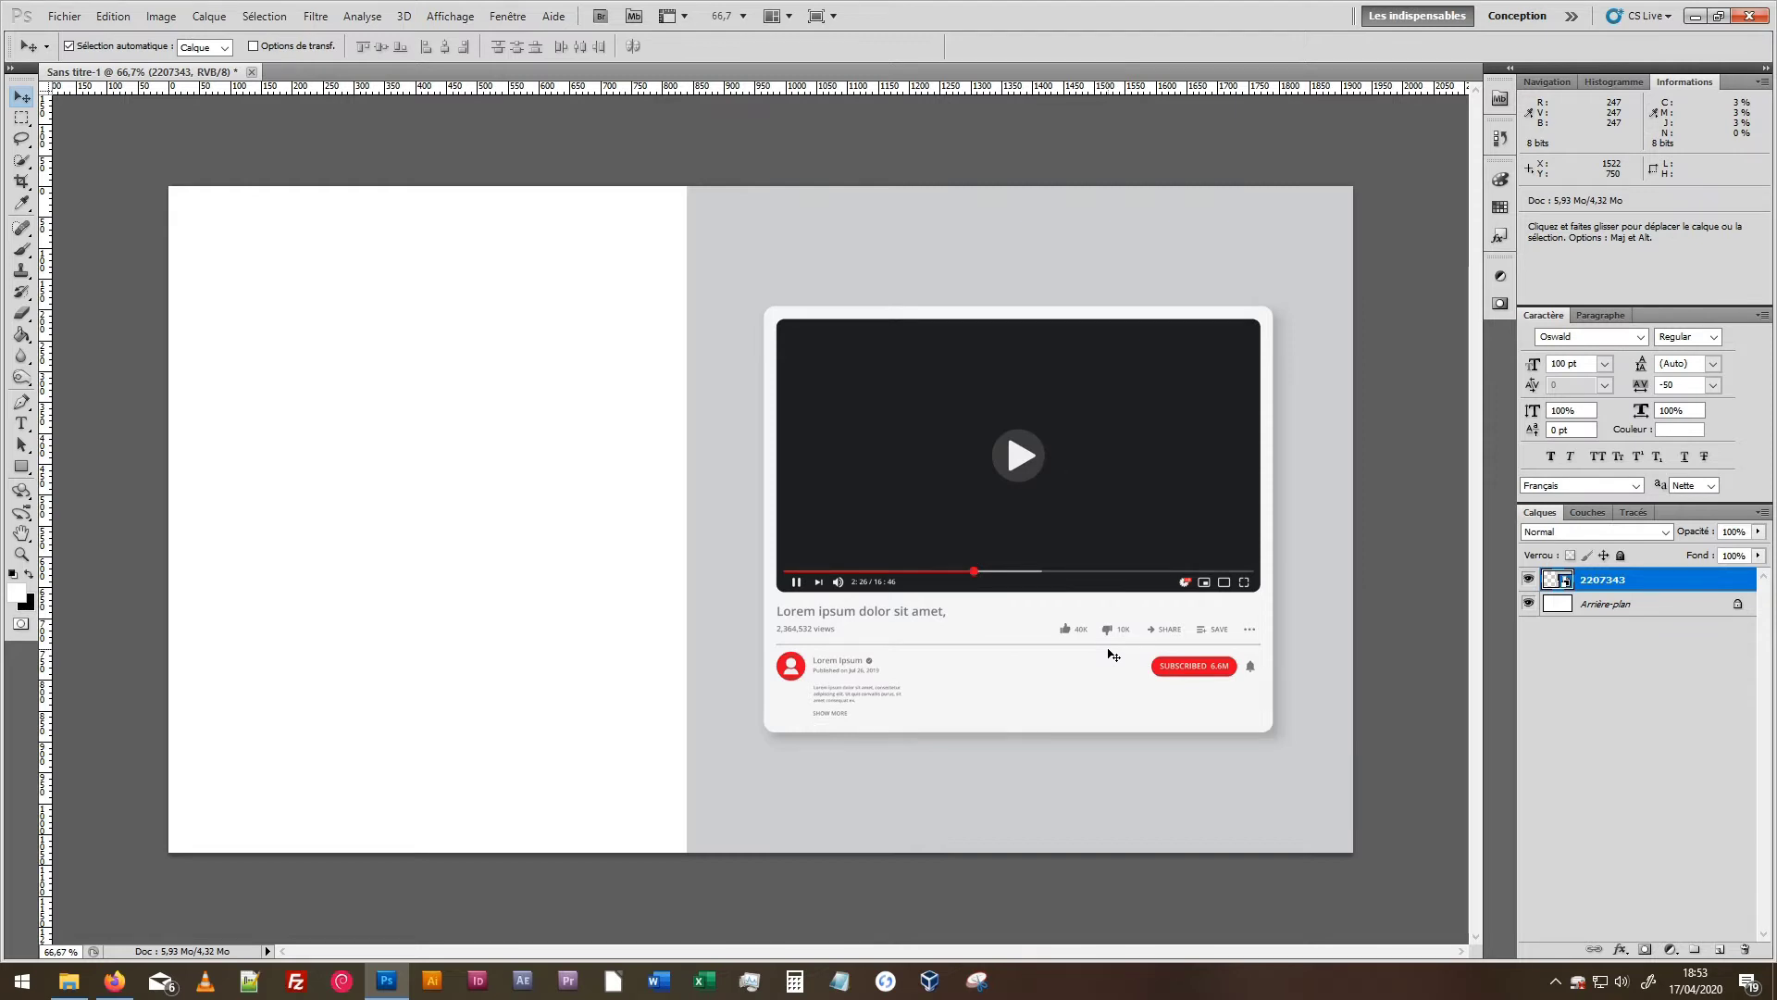
pyautogui.rightClick(1110, 650)
pyautogui.rightClick(1094, 547)
pyautogui.click(1069, 503)
pyautogui.rightClick(1144, 515)
pyautogui.click(1168, 521)
# Add a new layer and draw a white rectangle about 842 × 1080 px over the empty area beside the player image.
pyautogui.click(1717, 949)
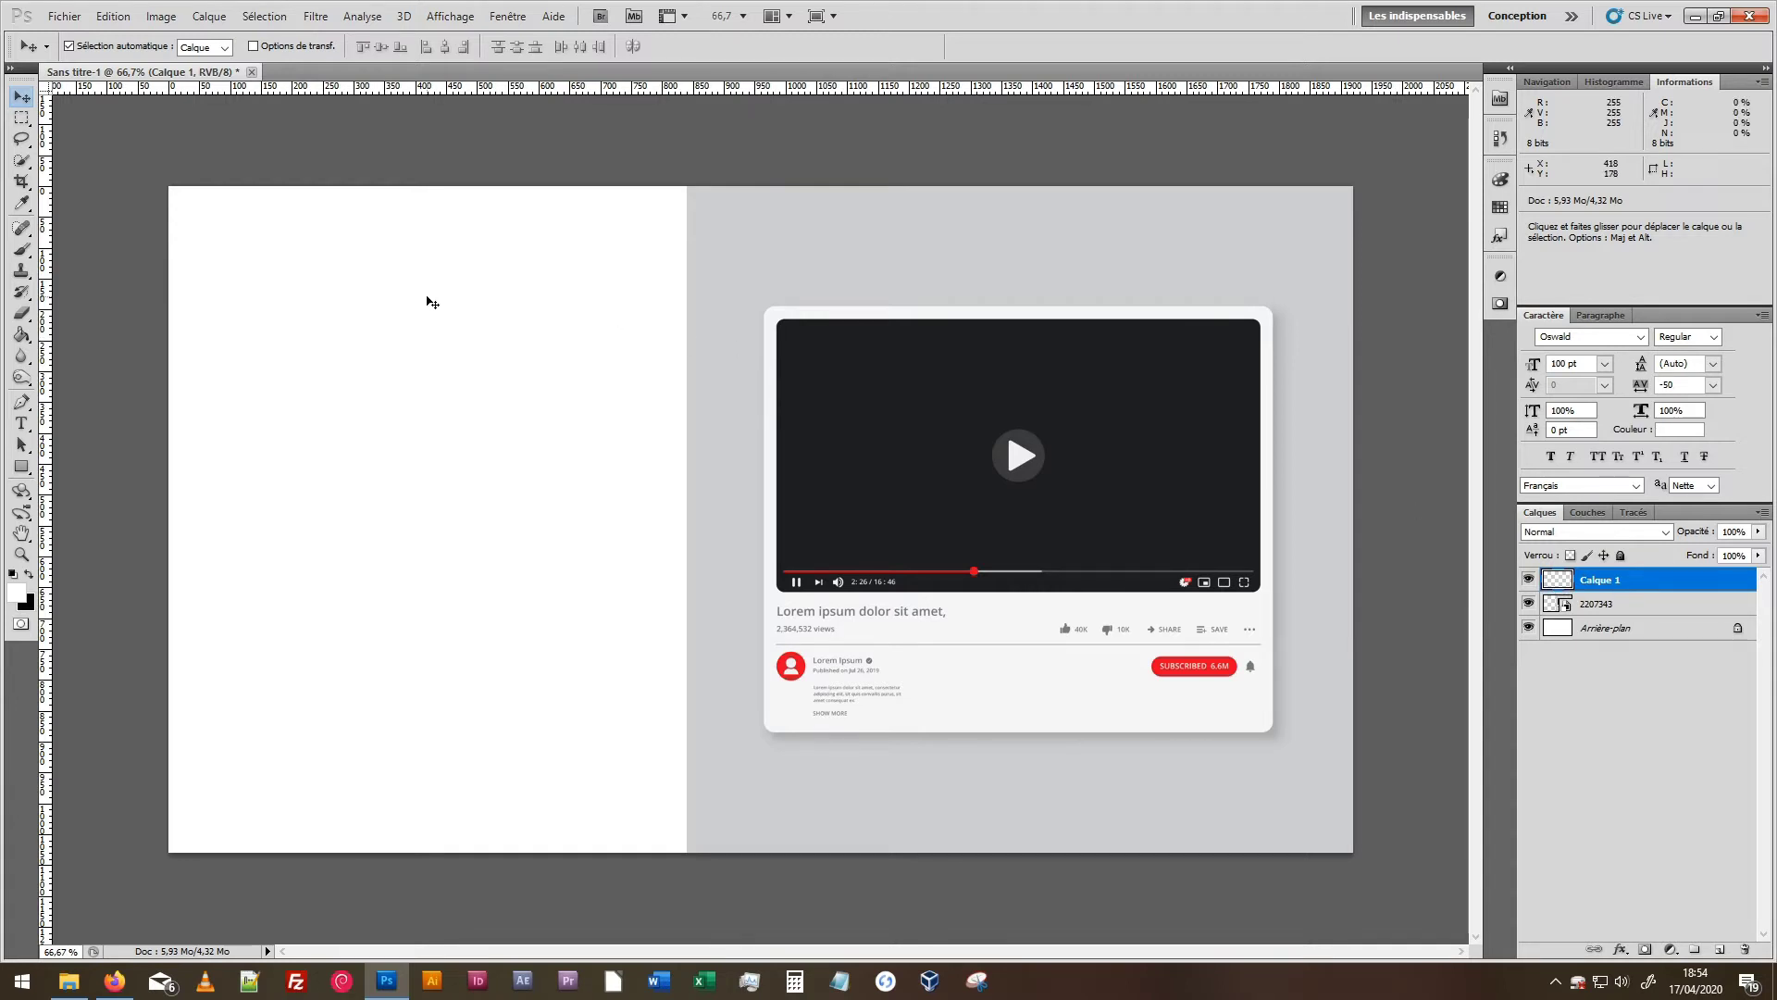
pyautogui.press('u')
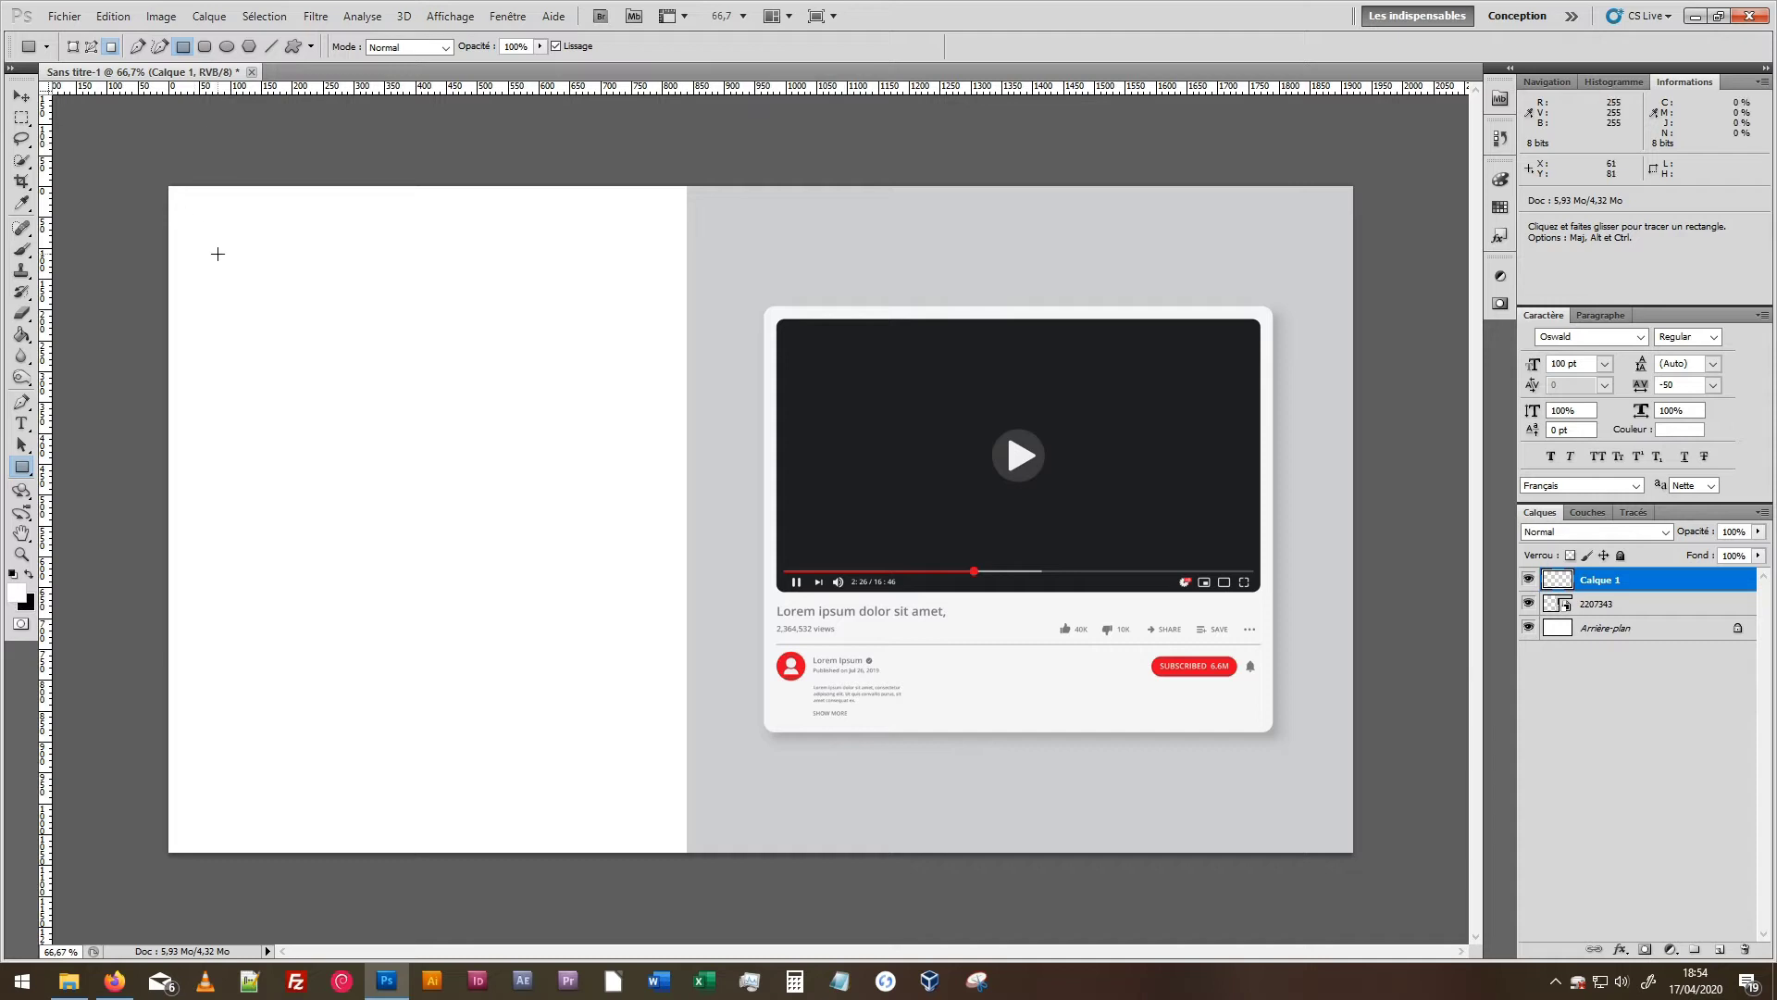
pyautogui.moveTo(171, 187); pyautogui.dragTo(686, 854)
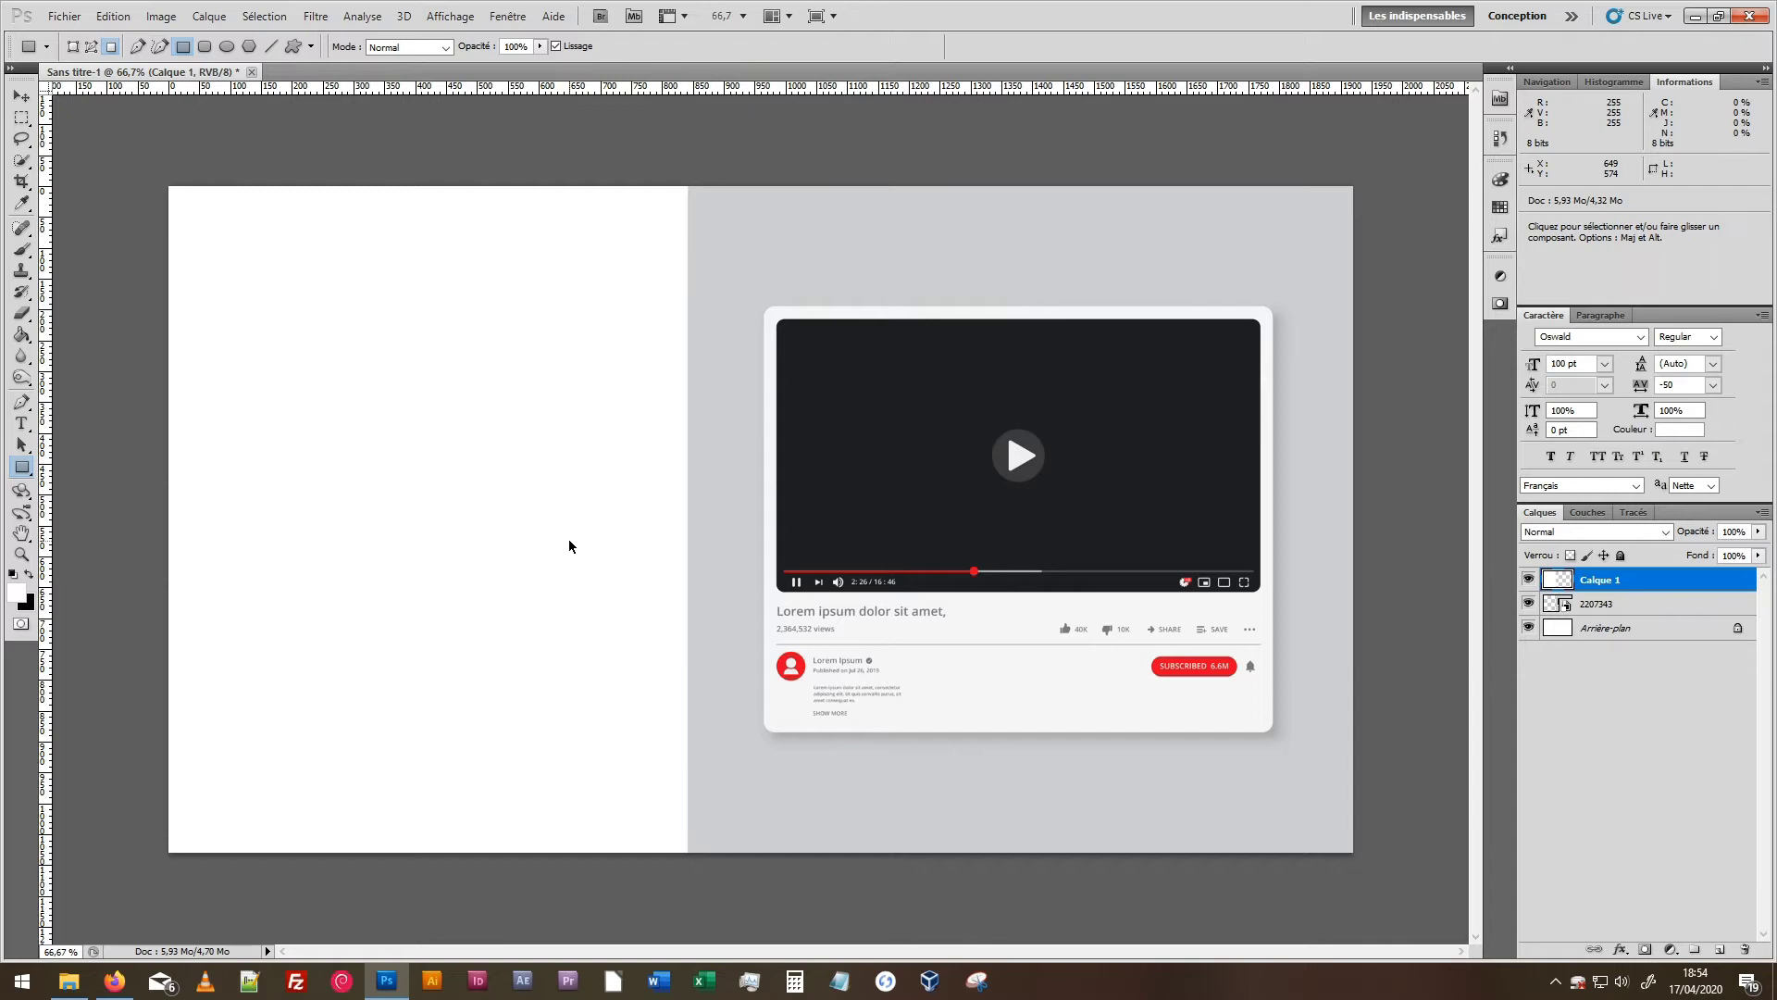
# Free-transform the white rectangle so its outer, upper and lower edges meet the canvas borders.
pyautogui.hotkey('ctrl', 't')
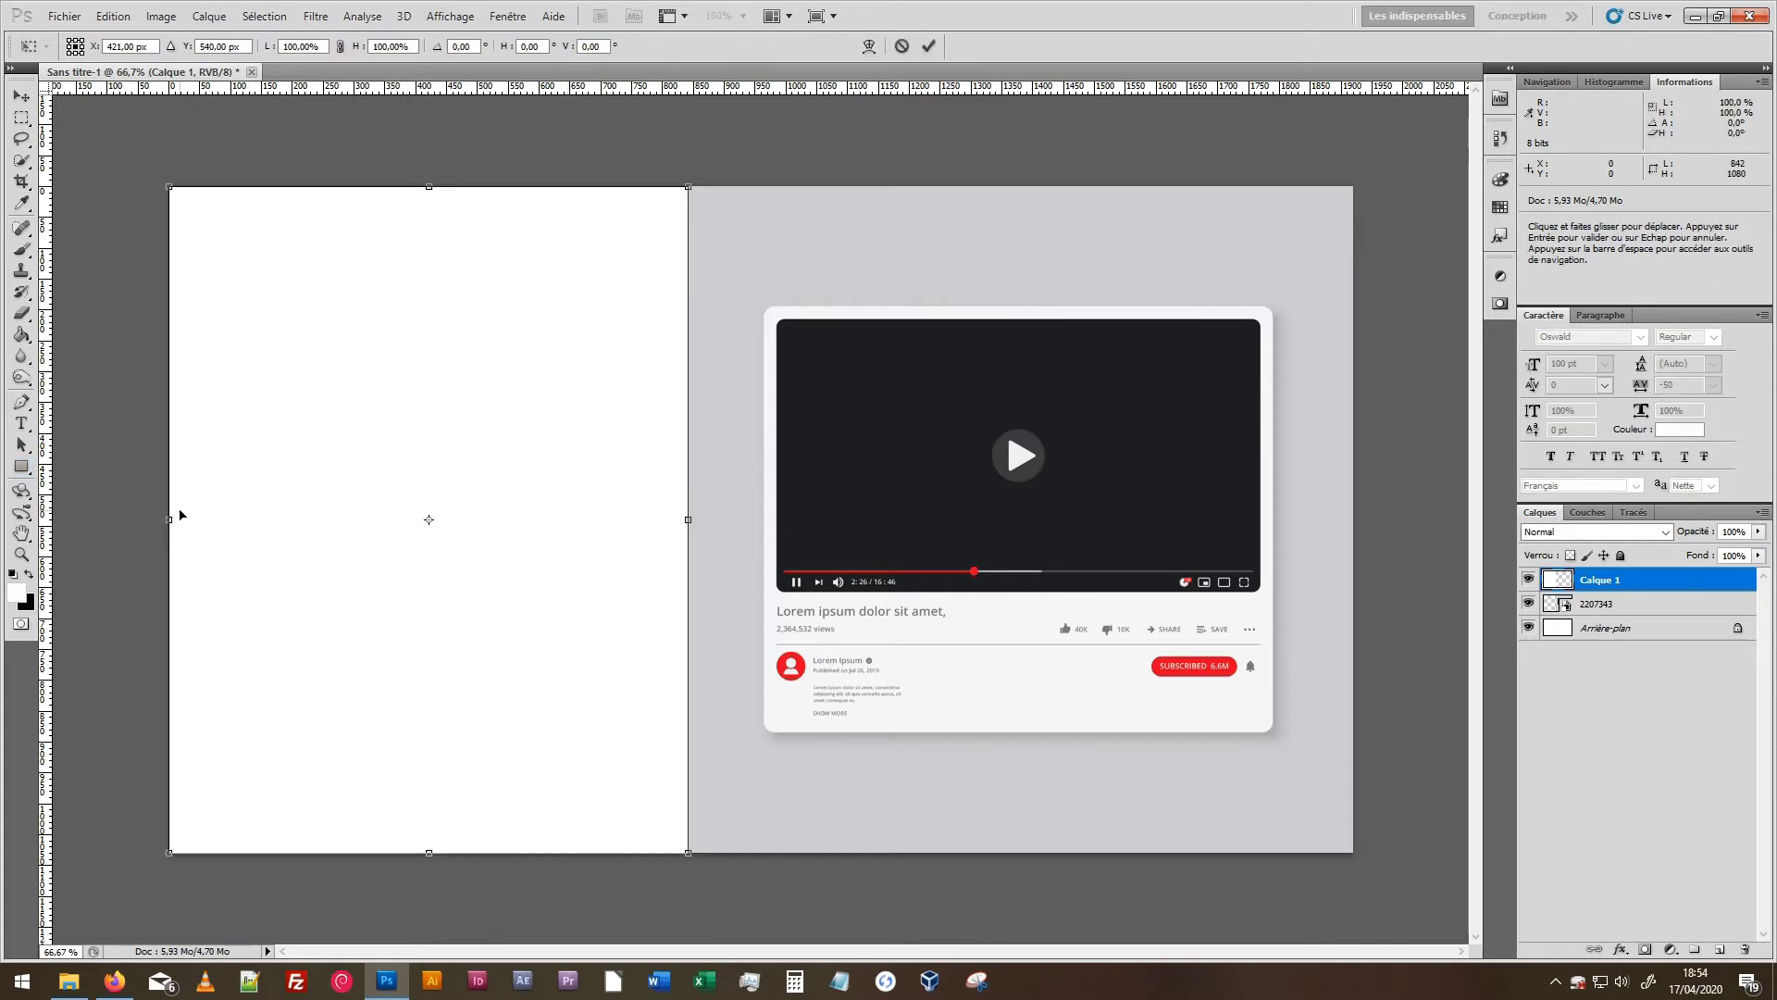
pyautogui.moveTo(168, 519)
pyautogui.mouseDown()
pyautogui.moveTo(153, 520)
pyautogui.moveTo(169, 523)
pyautogui.mouseUp()
pyautogui.moveTo(429, 187)
pyautogui.mouseDown()
pyautogui.moveTo(439, 176)
pyautogui.moveTo(429, 187)
pyautogui.mouseUp()
pyautogui.moveTo(425, 852)
pyautogui.mouseDown()
pyautogui.moveTo(419, 884)
pyautogui.moveTo(417, 852)
pyautogui.mouseUp()
pyautogui.press('Return')
pyautogui.press('u')
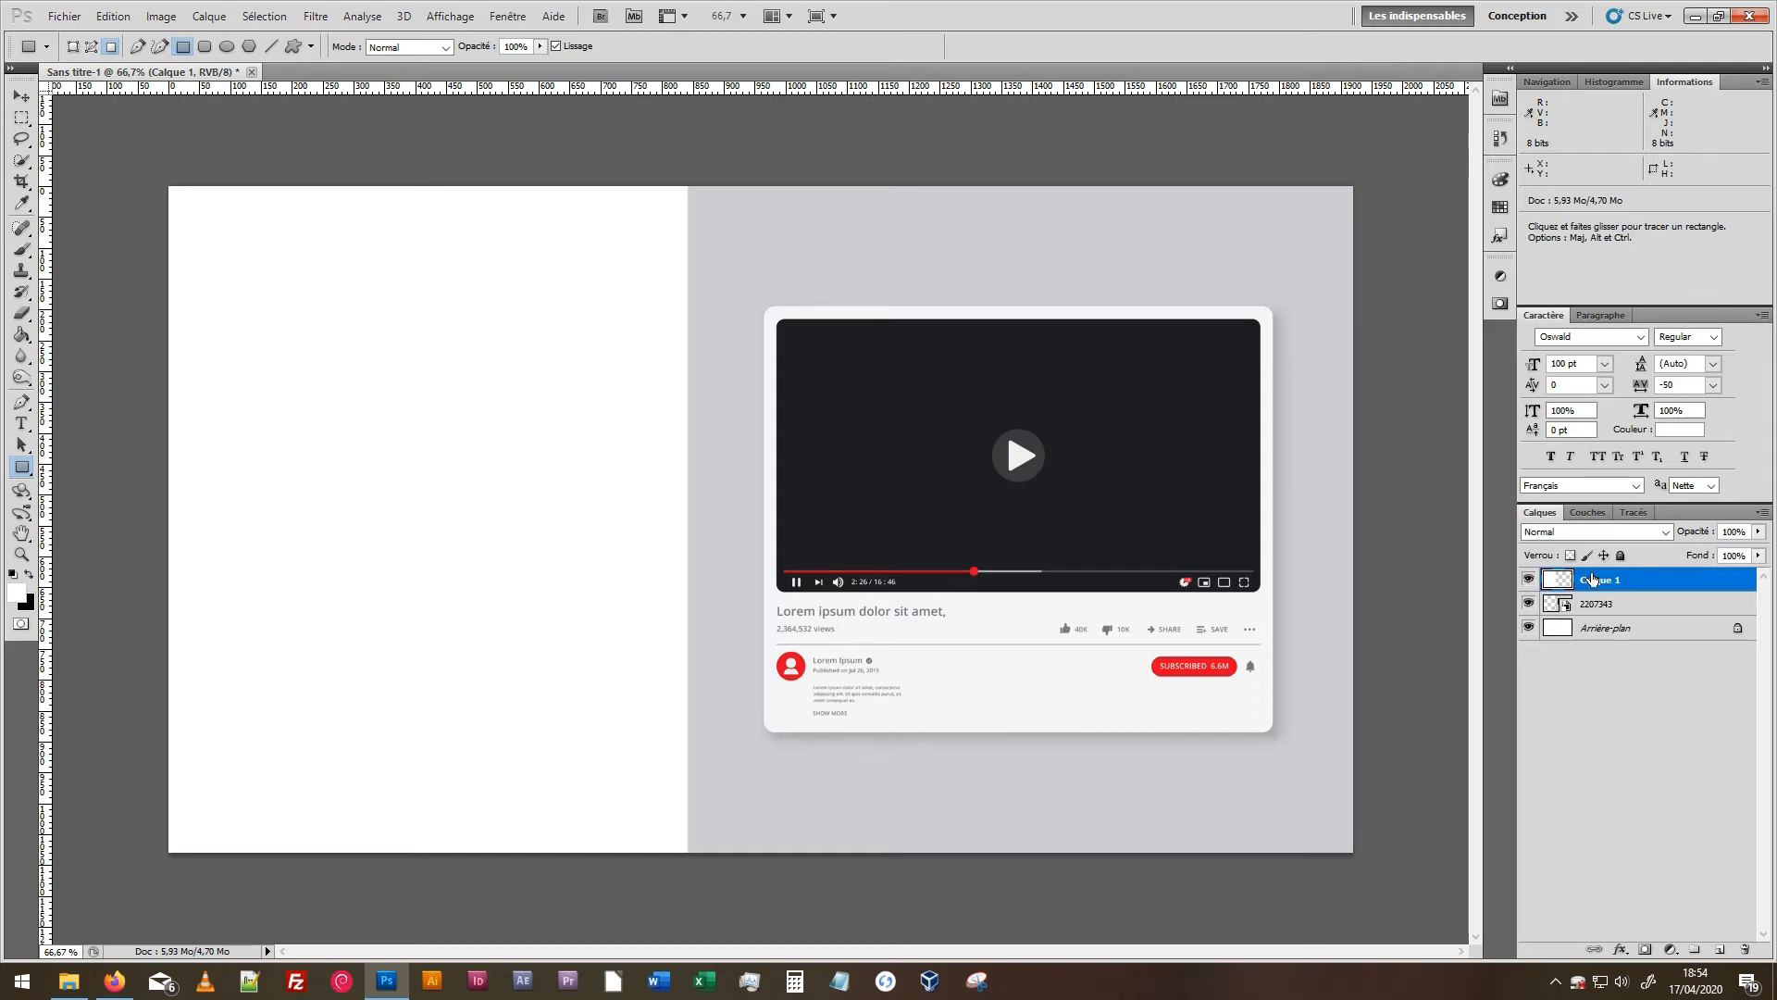
# Rename the white rectangle's layer as "masque blanc".
pyautogui.doubleClick(1598, 583)
pyautogui.write('masque bla')
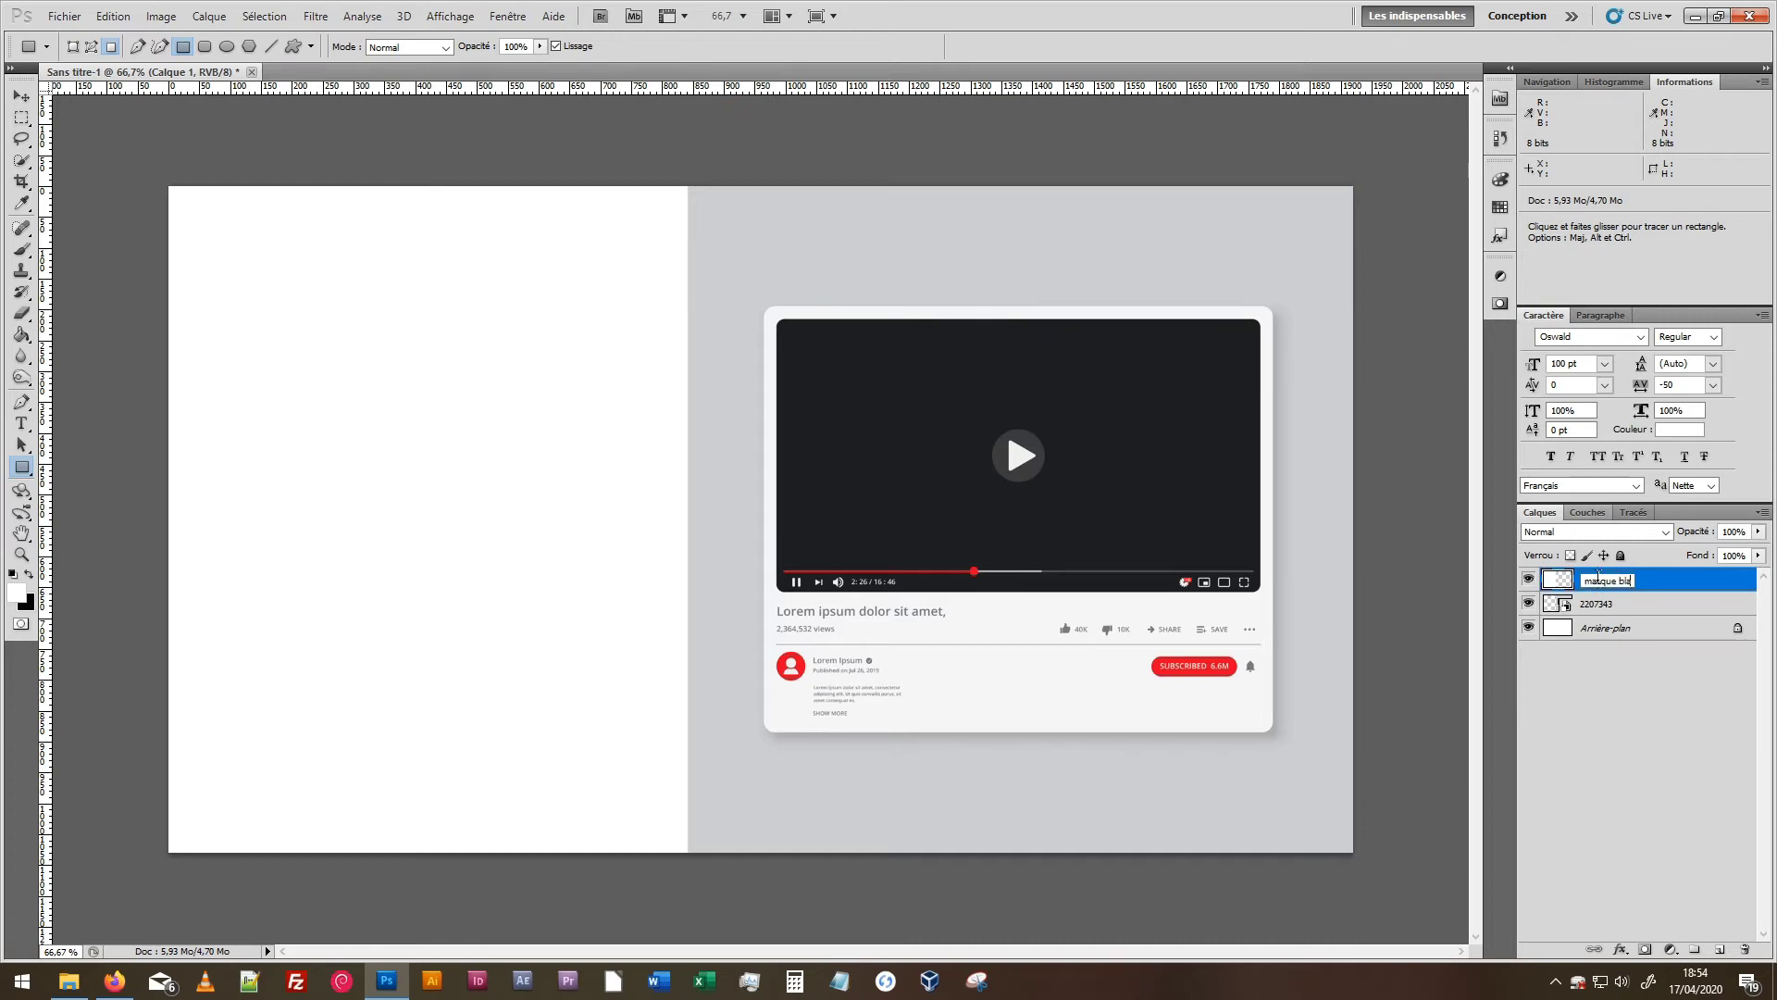
pyautogui.write('nc')
pyautogui.press('Return')
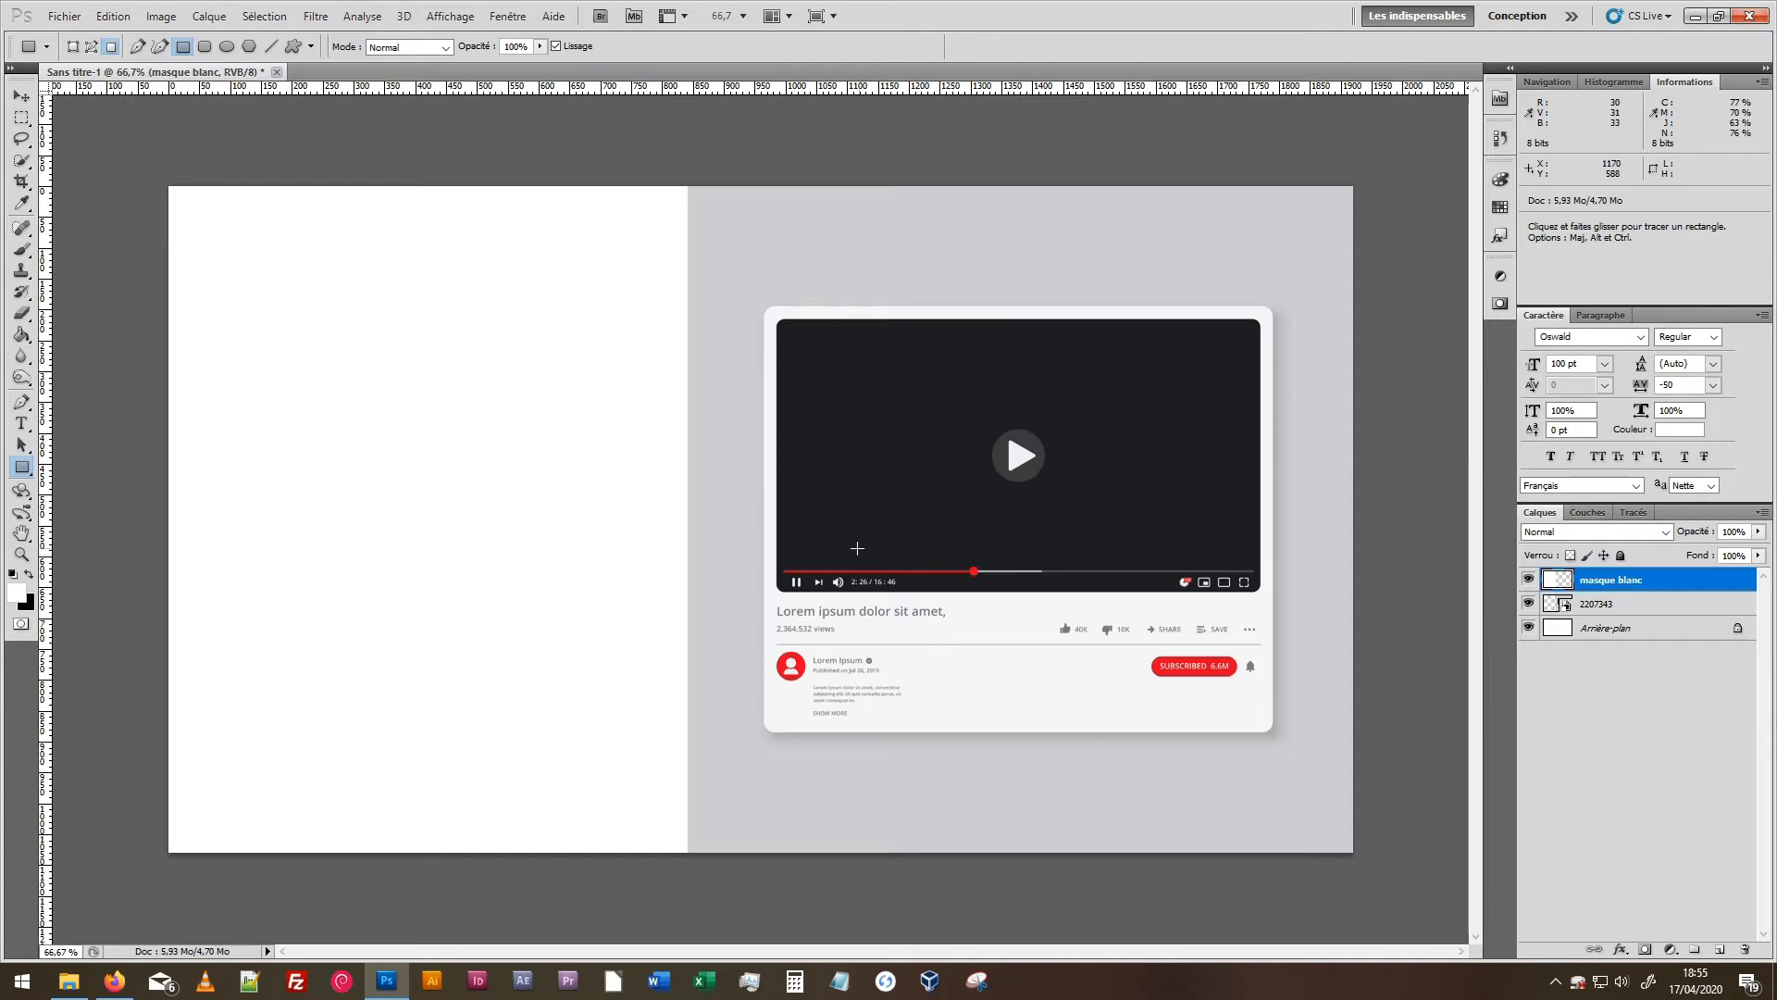
# Draw a paragraph text box about 842 × 1066 px over the white area and set its text colour to black (000000).
pyautogui.press('t')
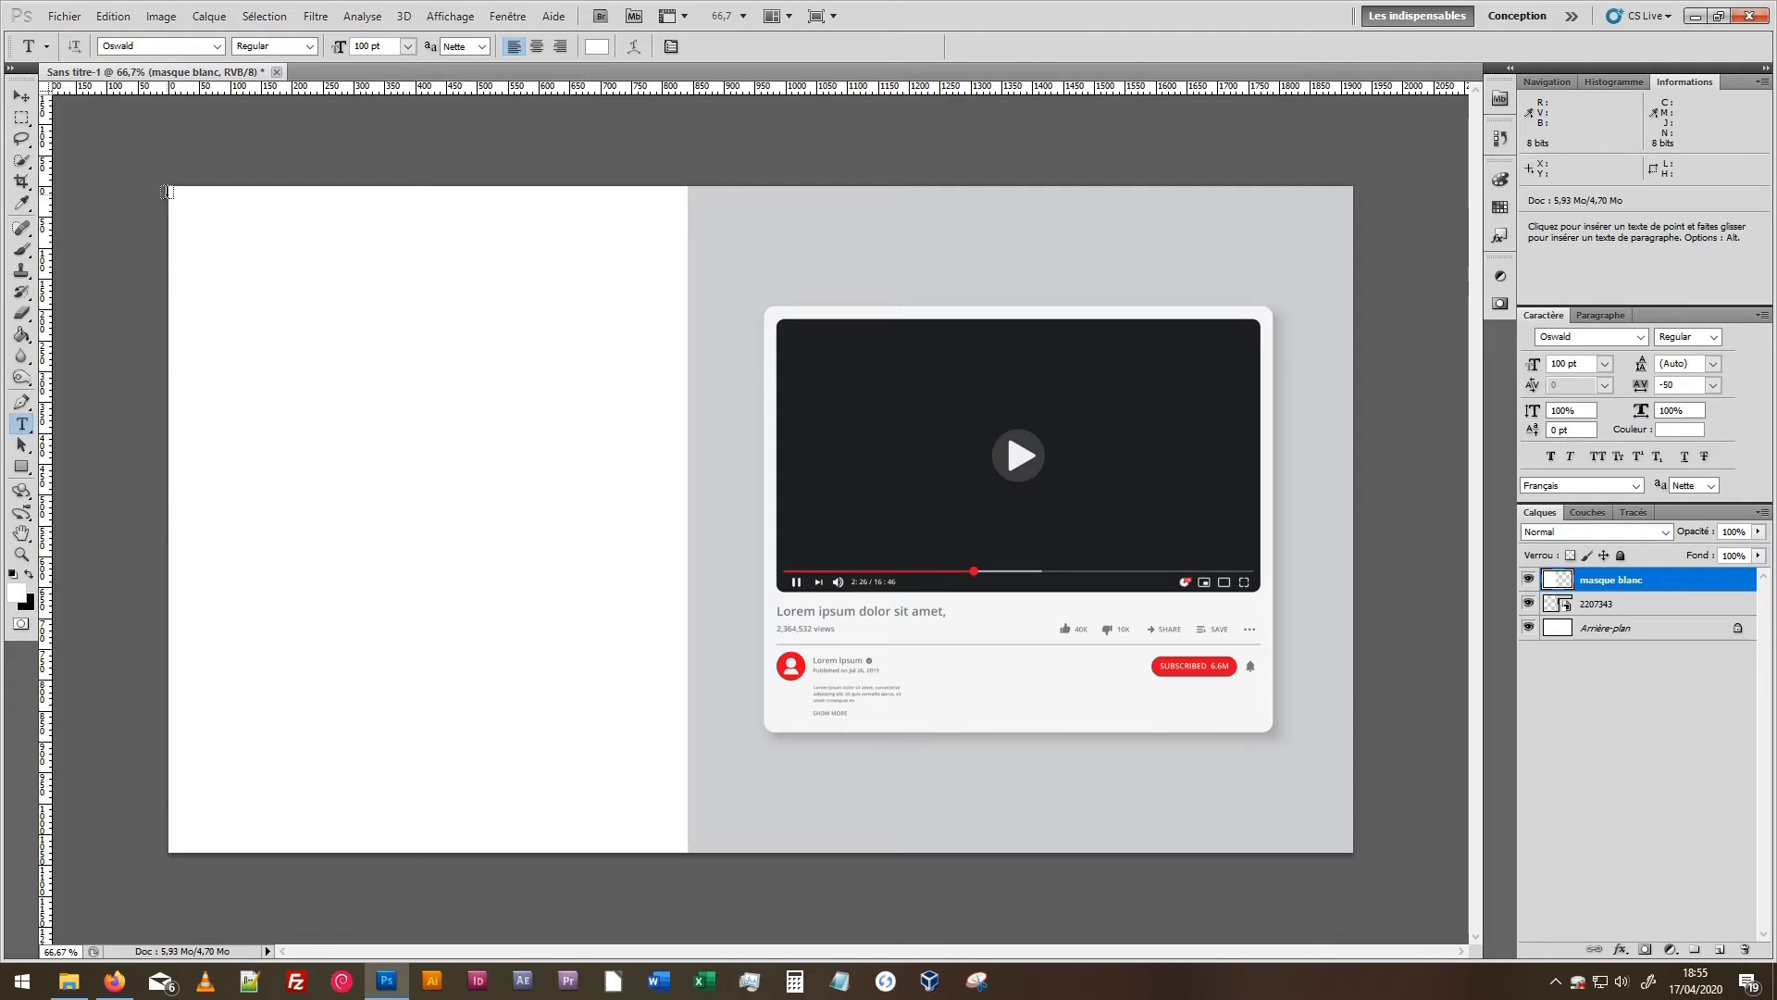
pyautogui.moveTo(167, 191); pyautogui.dragTo(689, 850)
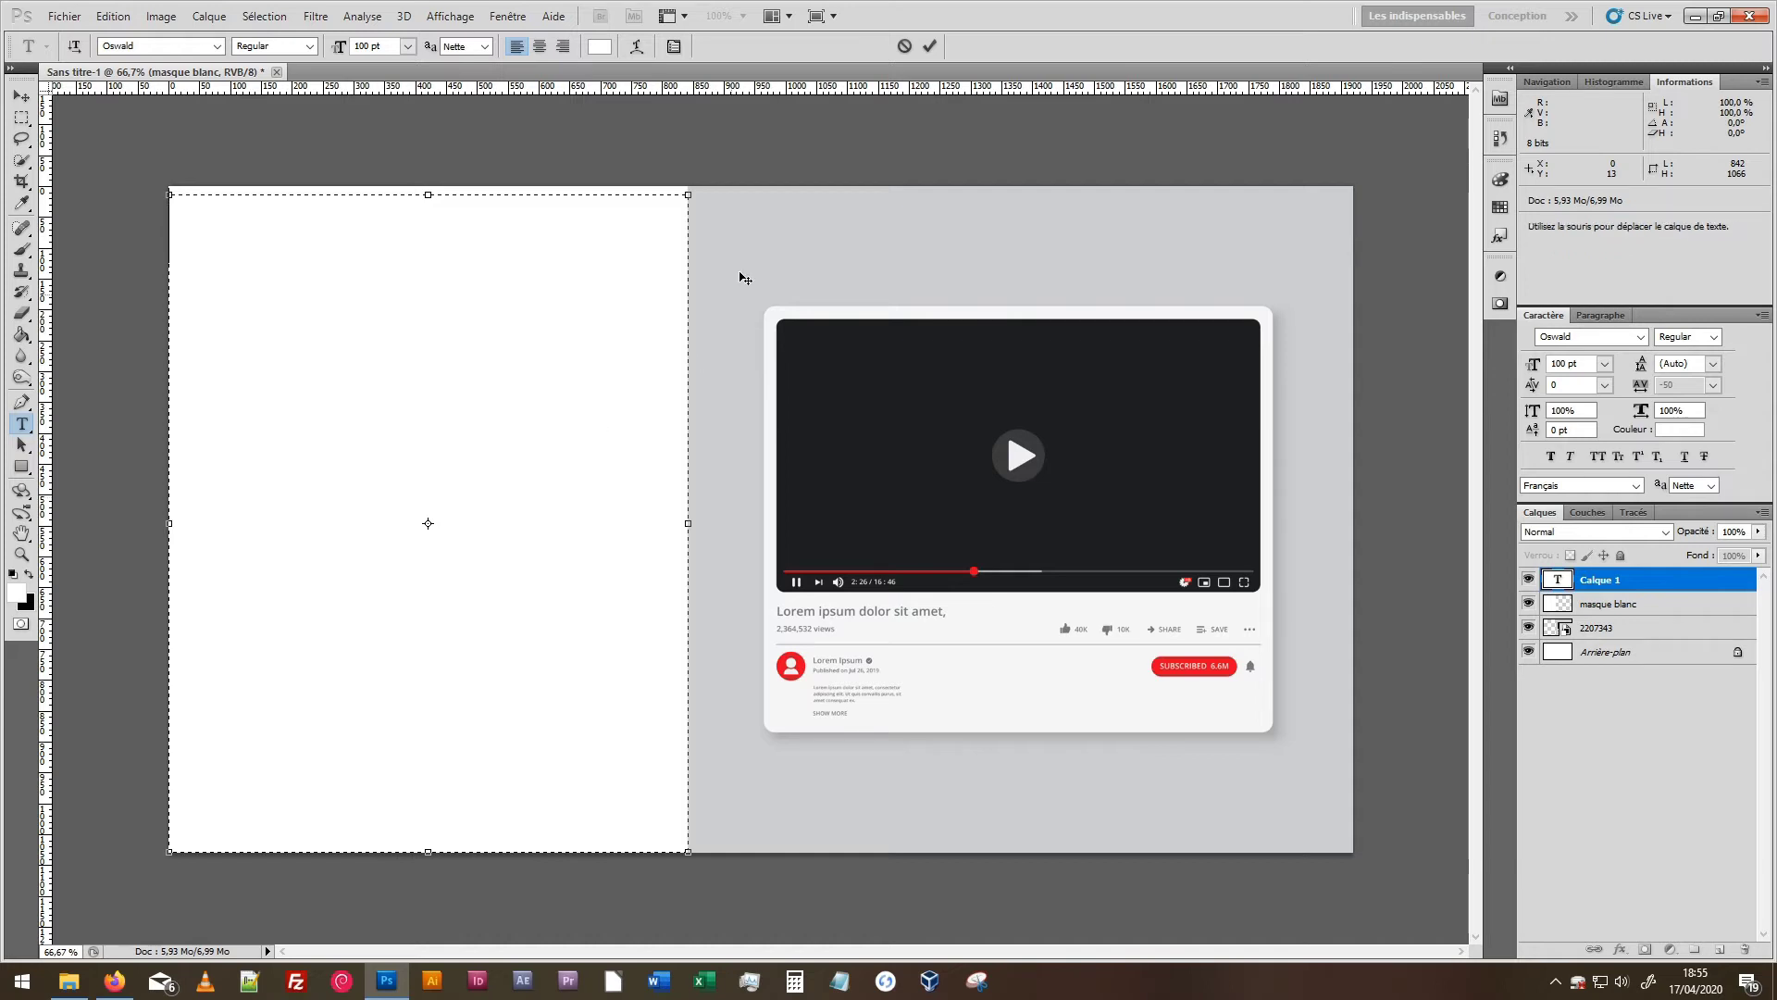
pyautogui.click(599, 46)
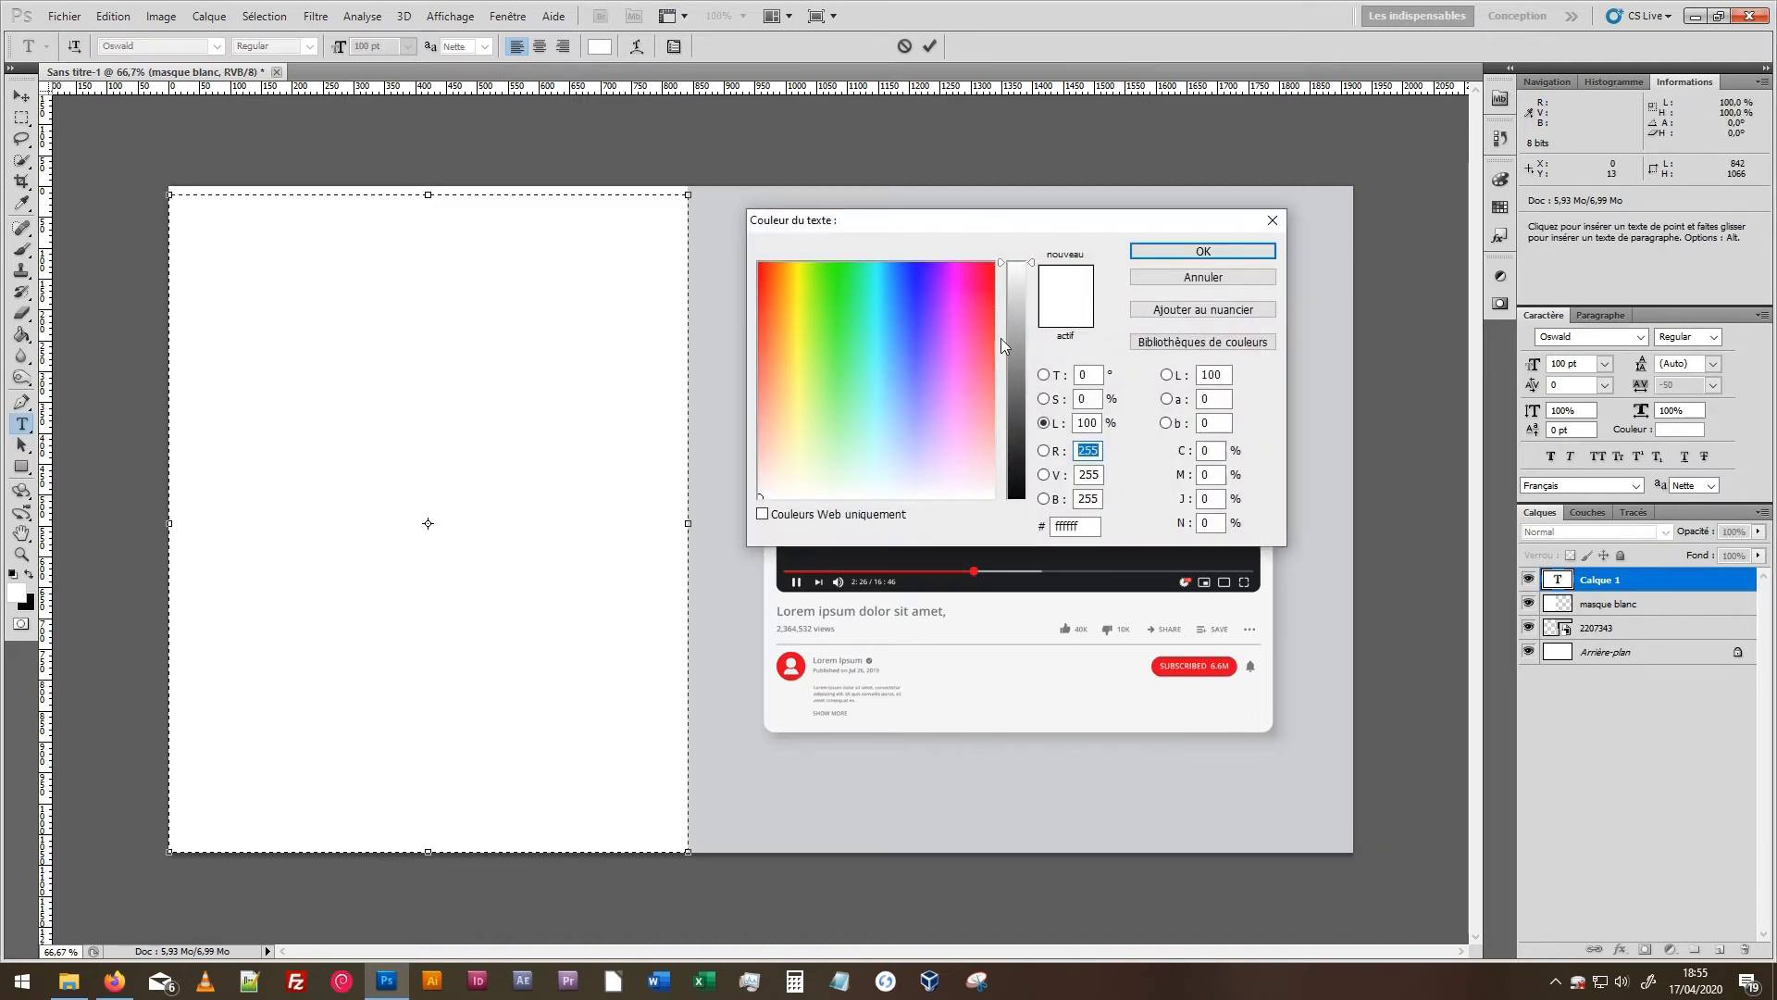
pyautogui.moveTo(1020, 346); pyautogui.dragTo(1018, 505)
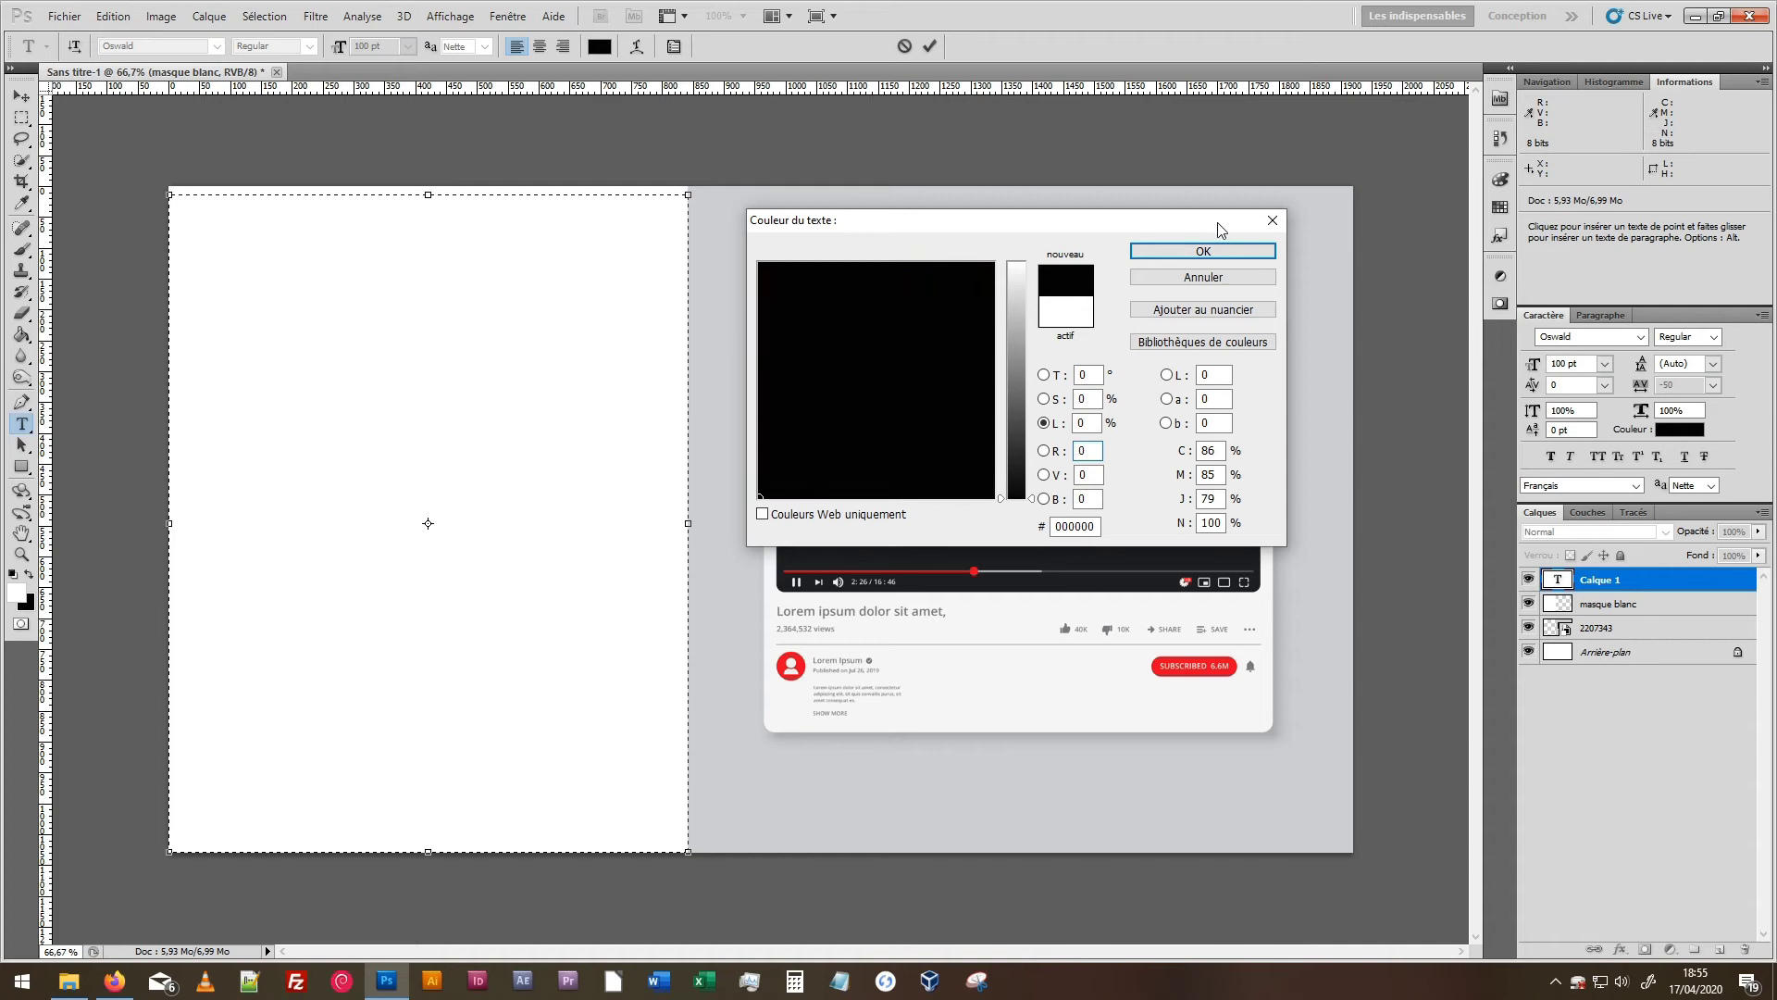
pyautogui.click(1206, 252)
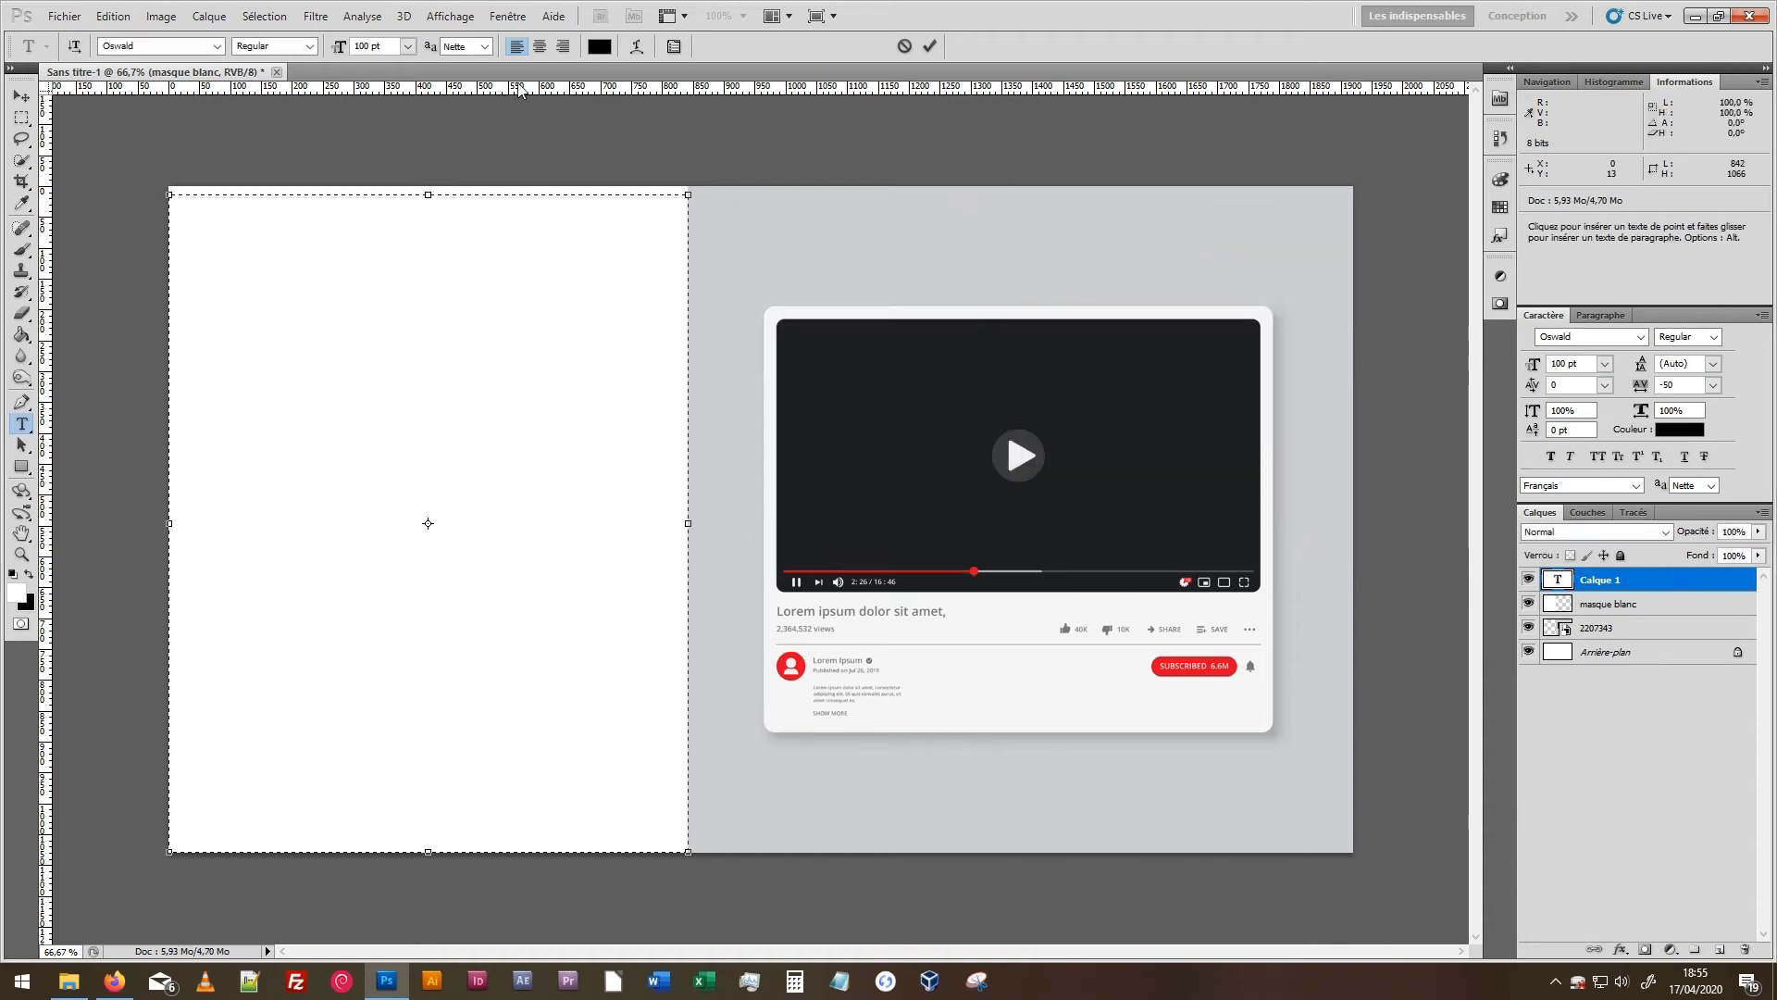
pyautogui.click(217, 51)
pyautogui.click(217, 51)
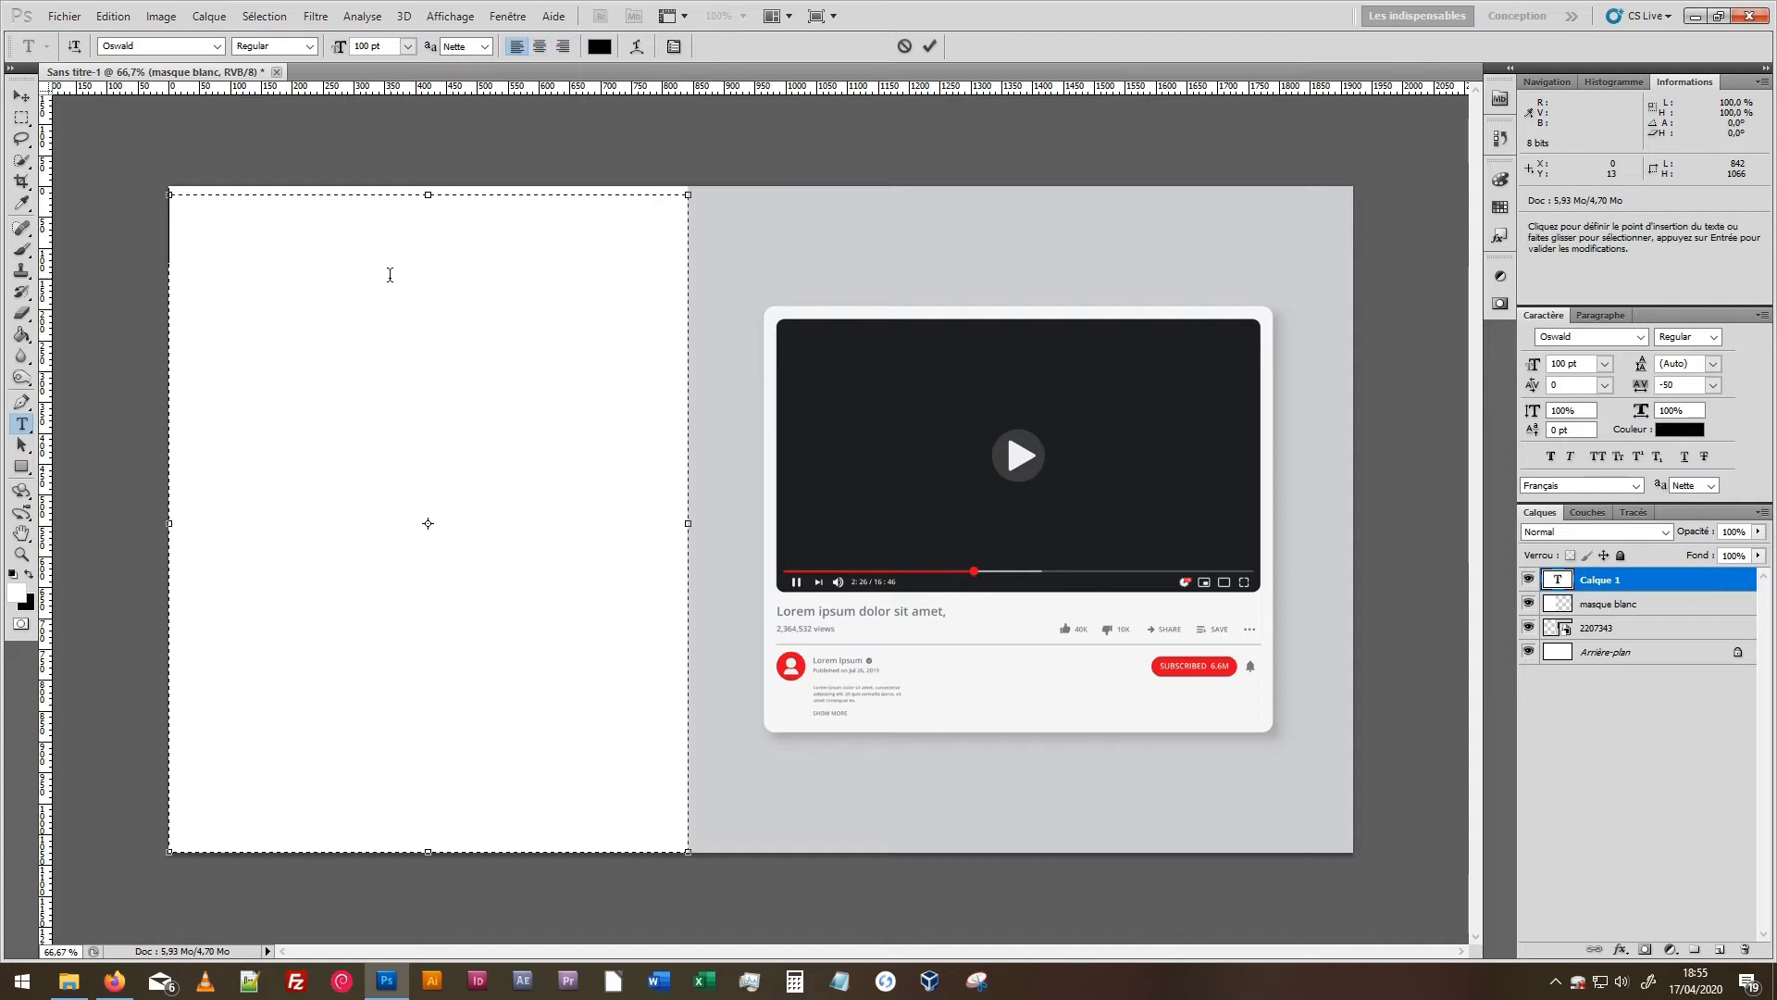
# Enter the title text "Comment créer une miniature vidéo youtube avec" in the text box over the white area.
pyautogui.write('Comm')
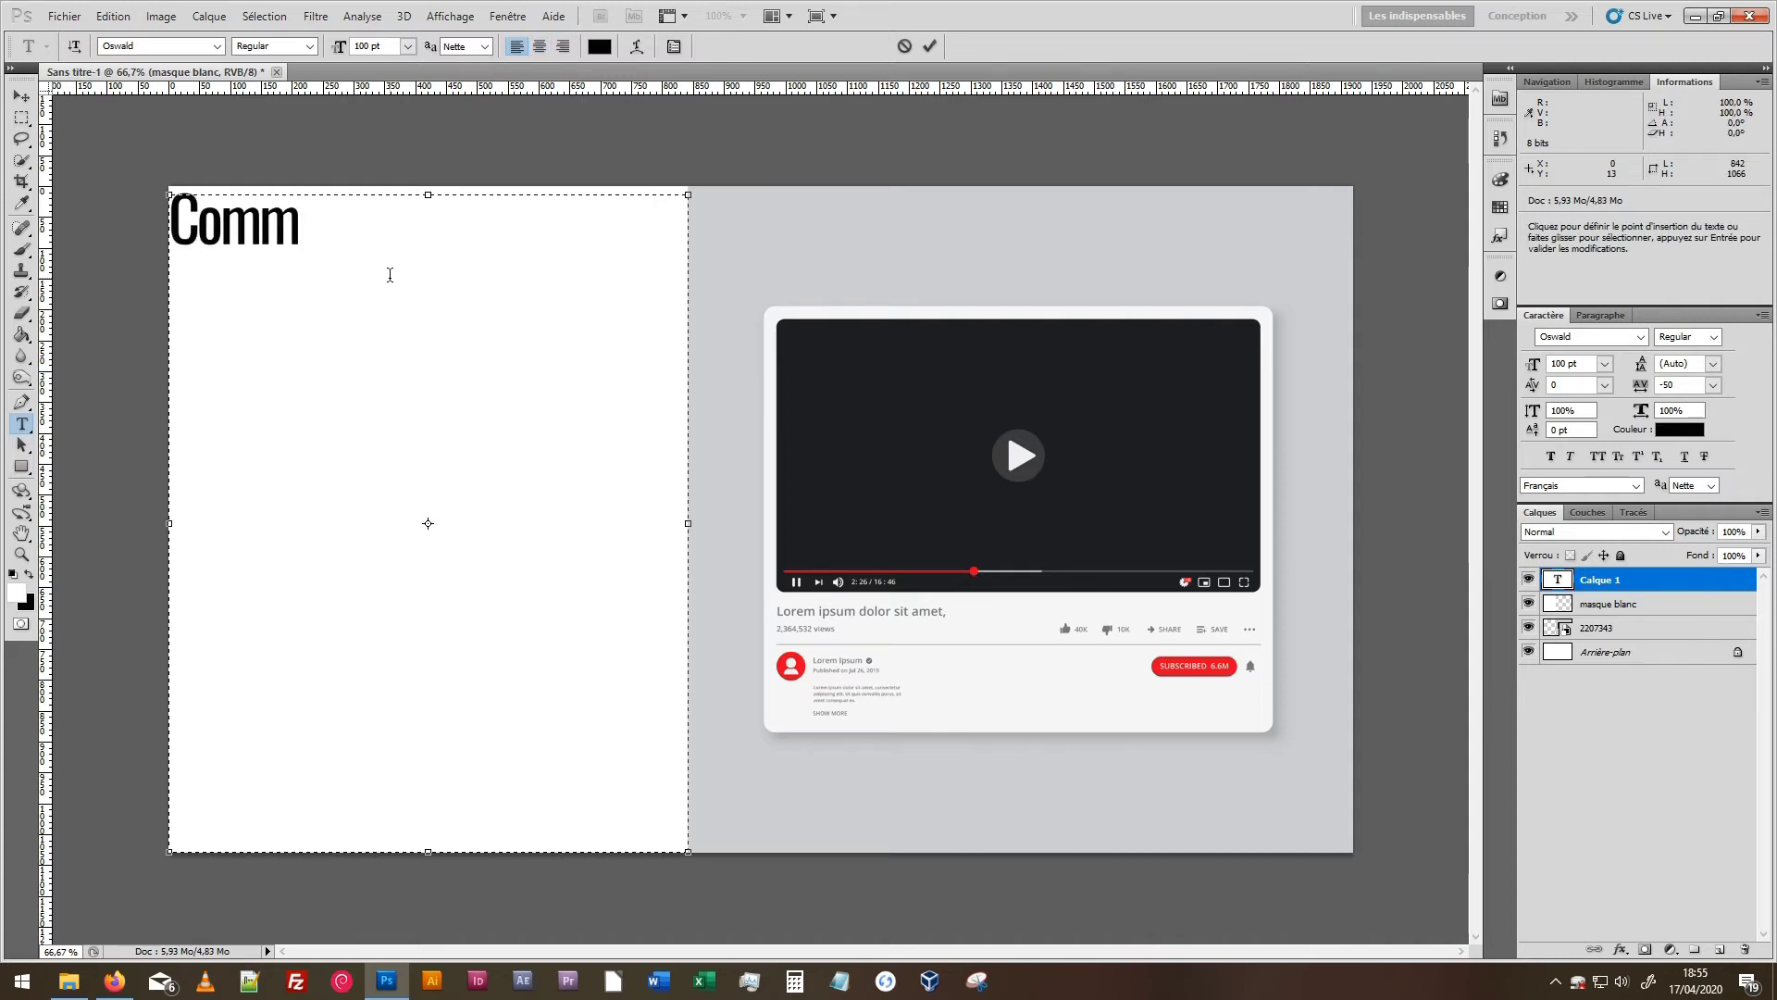
pyautogui.write('ent créer une miniature')
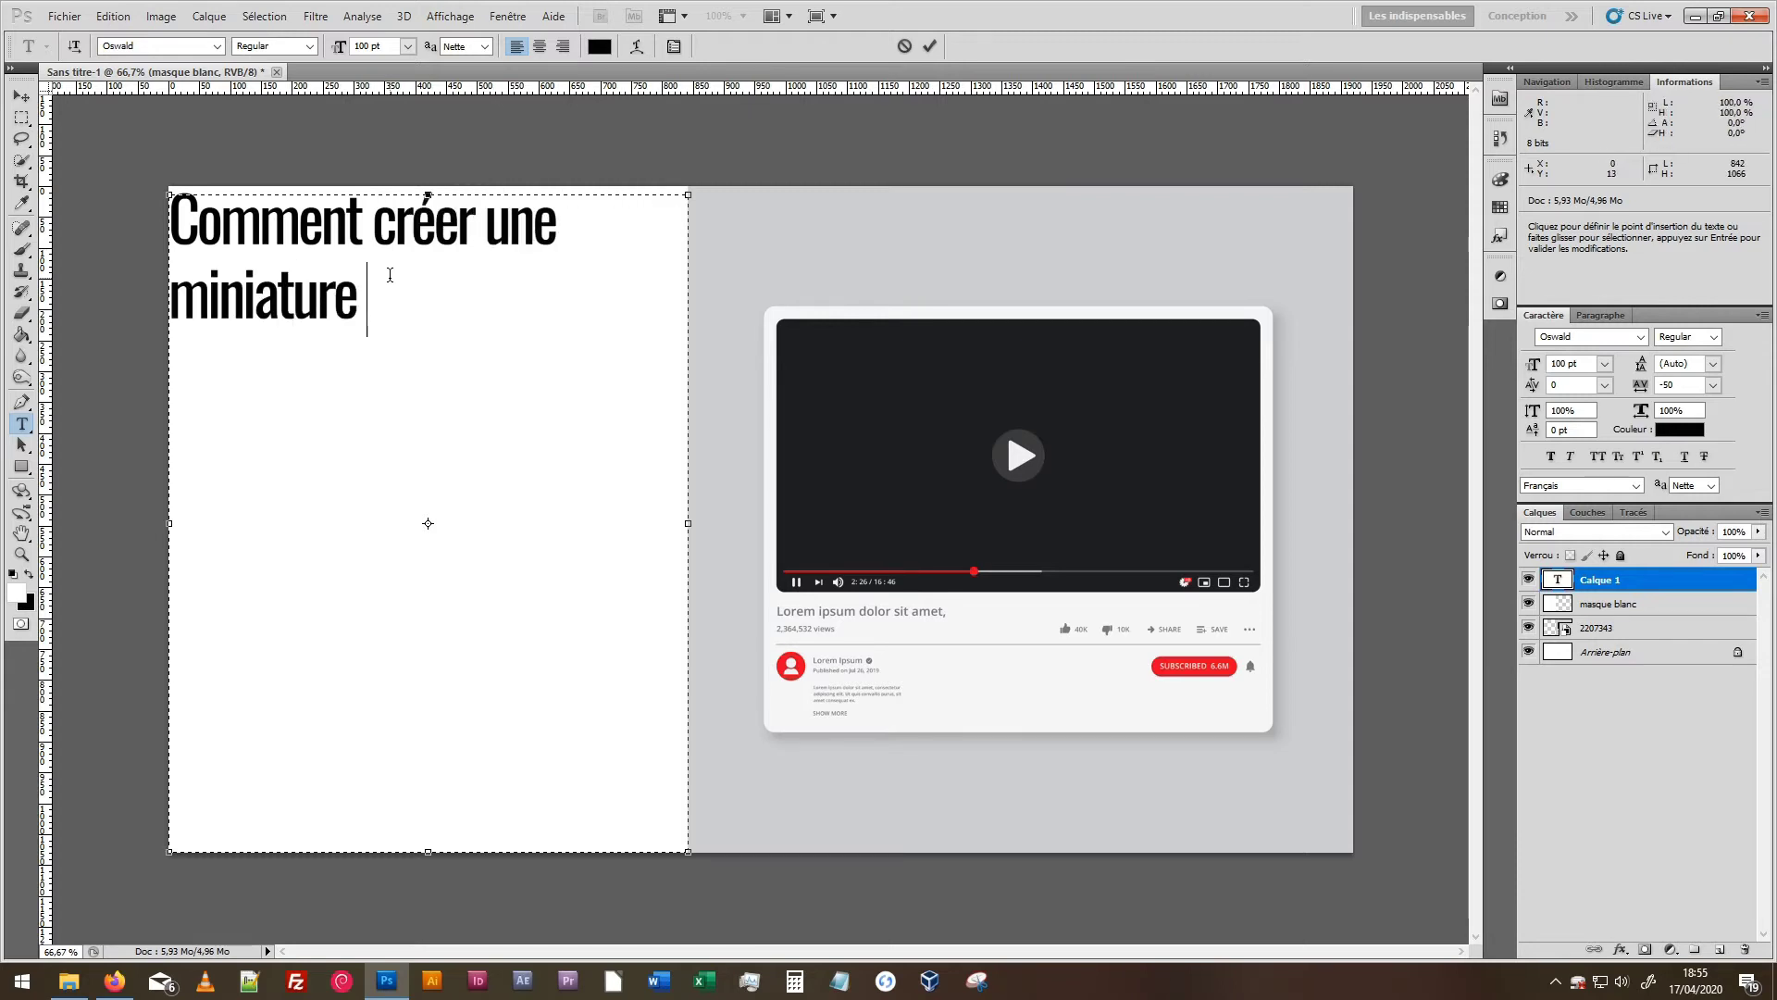
pyautogui.write(' vidéo y ')
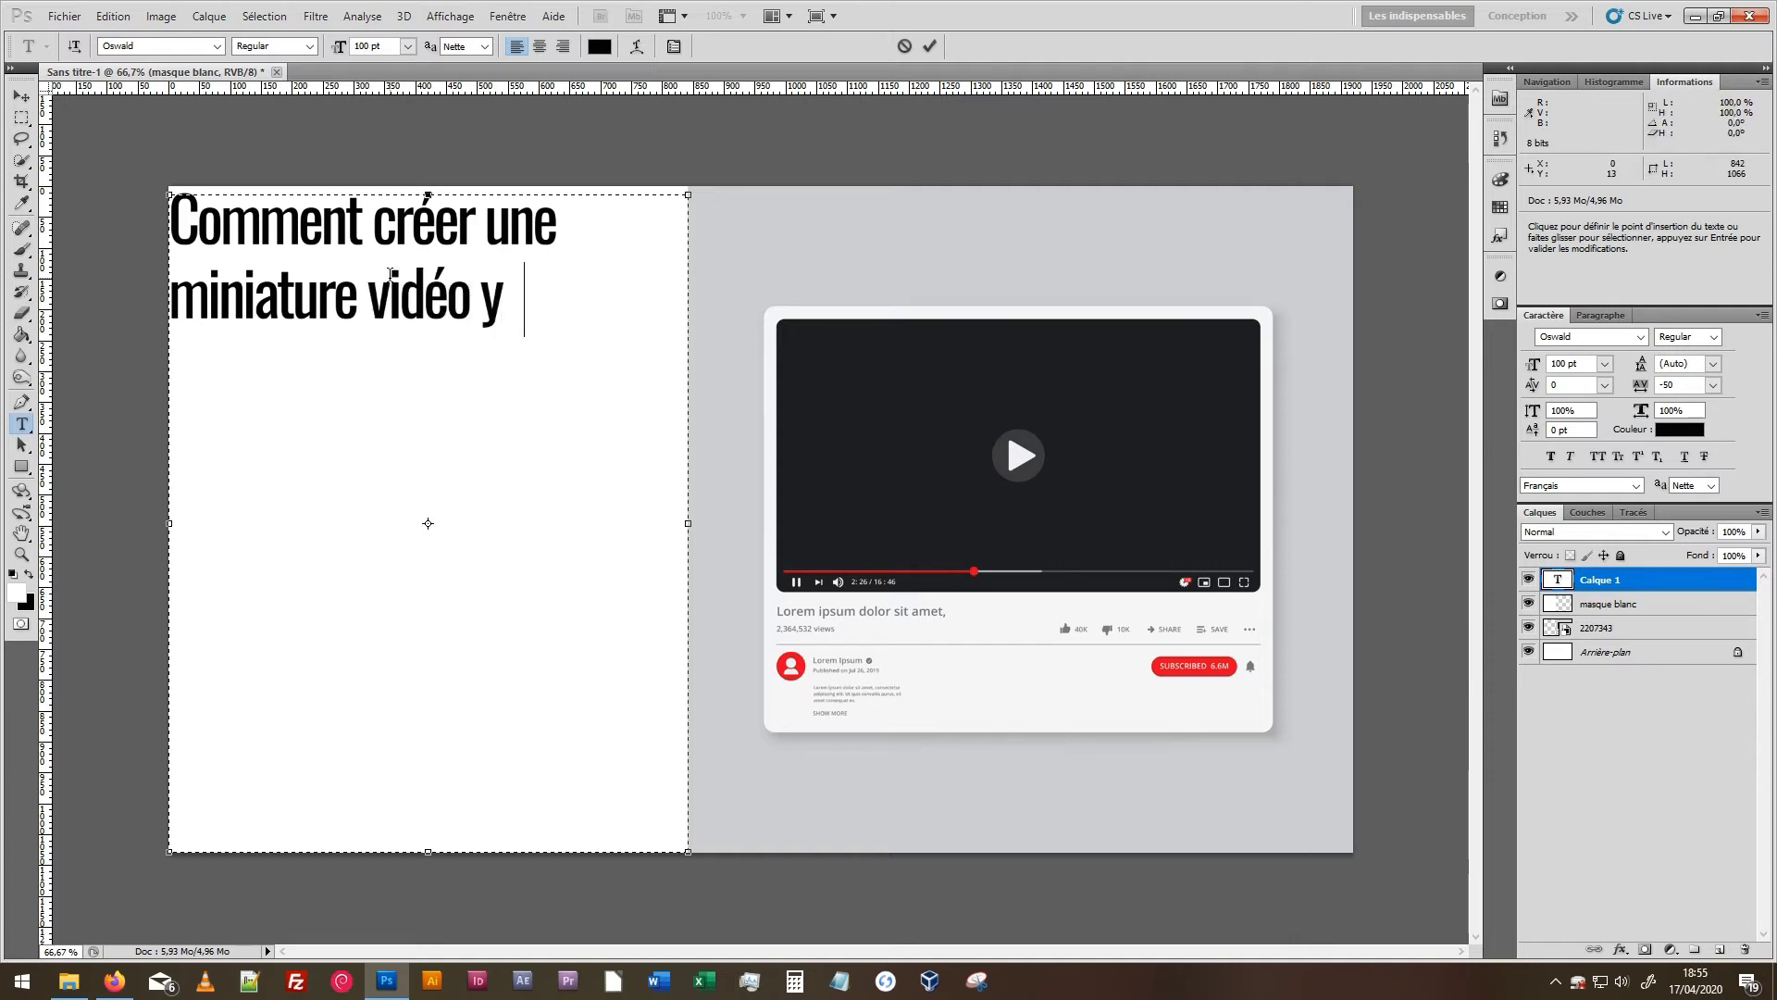
pyautogui.write('outube avec')
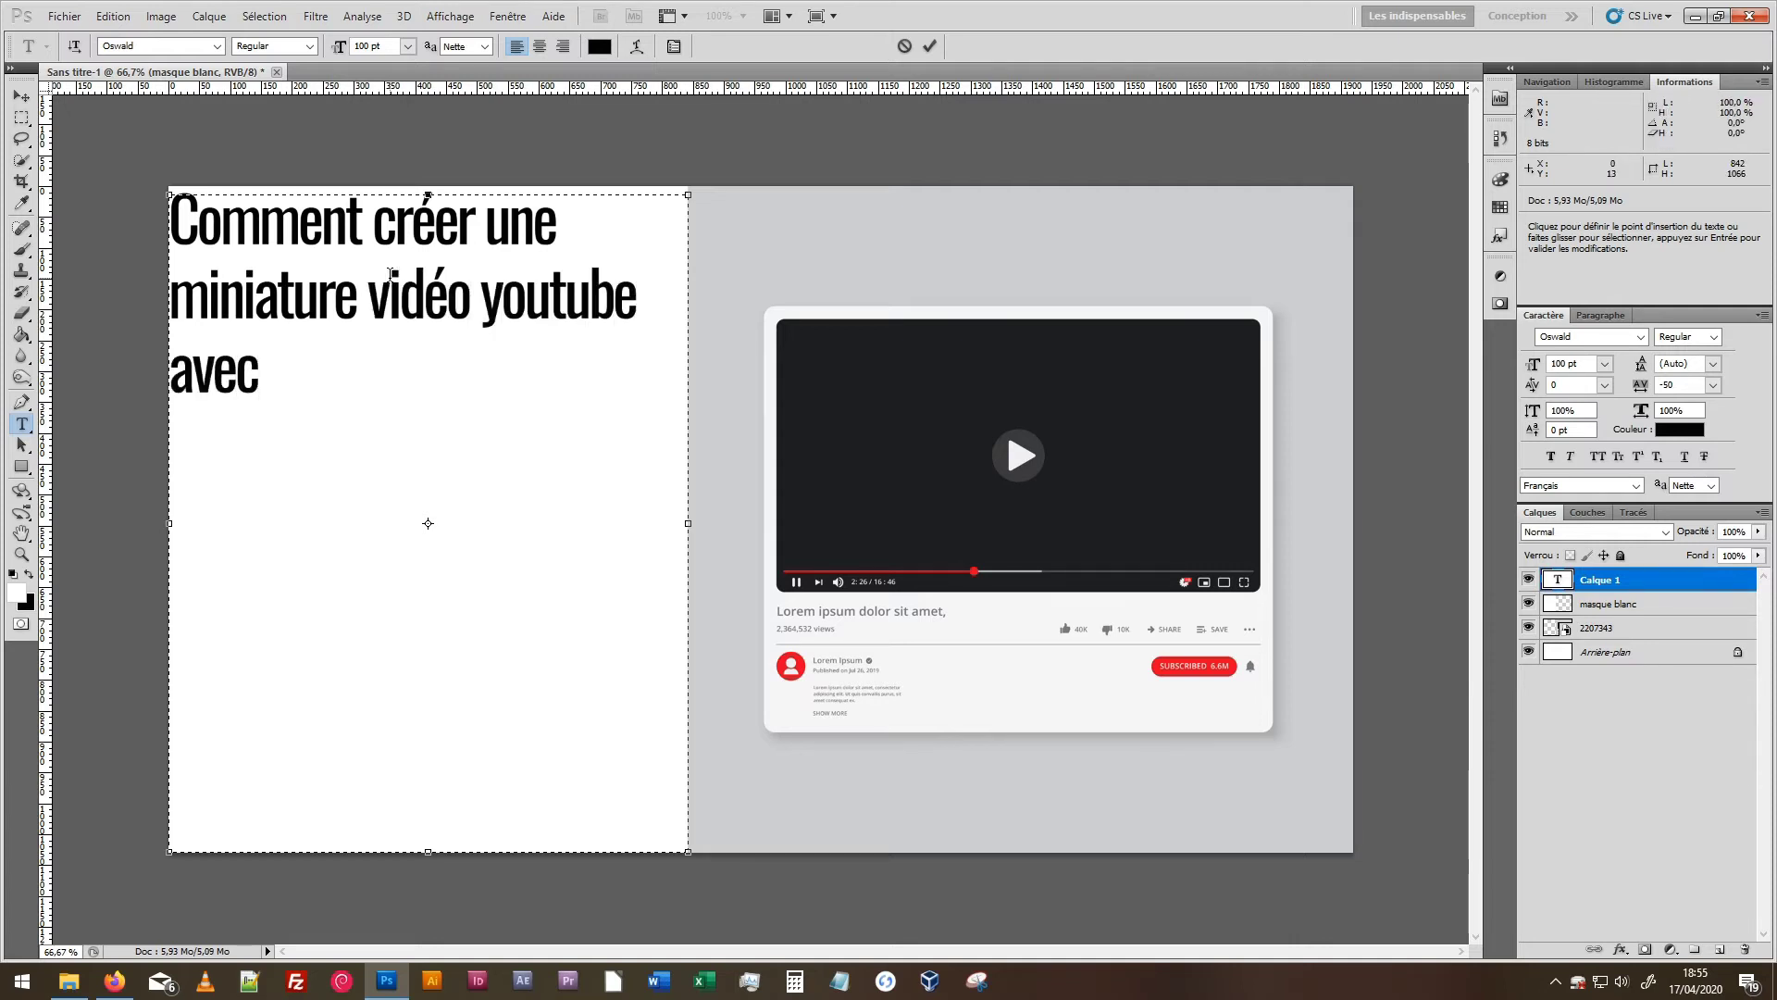
# Capitalise the Y and the T in the title so the word reads "YouTube".
pyautogui.hotkey('ctrl', 'Right')
pyautogui.hotkey('ctrl', 'Right')
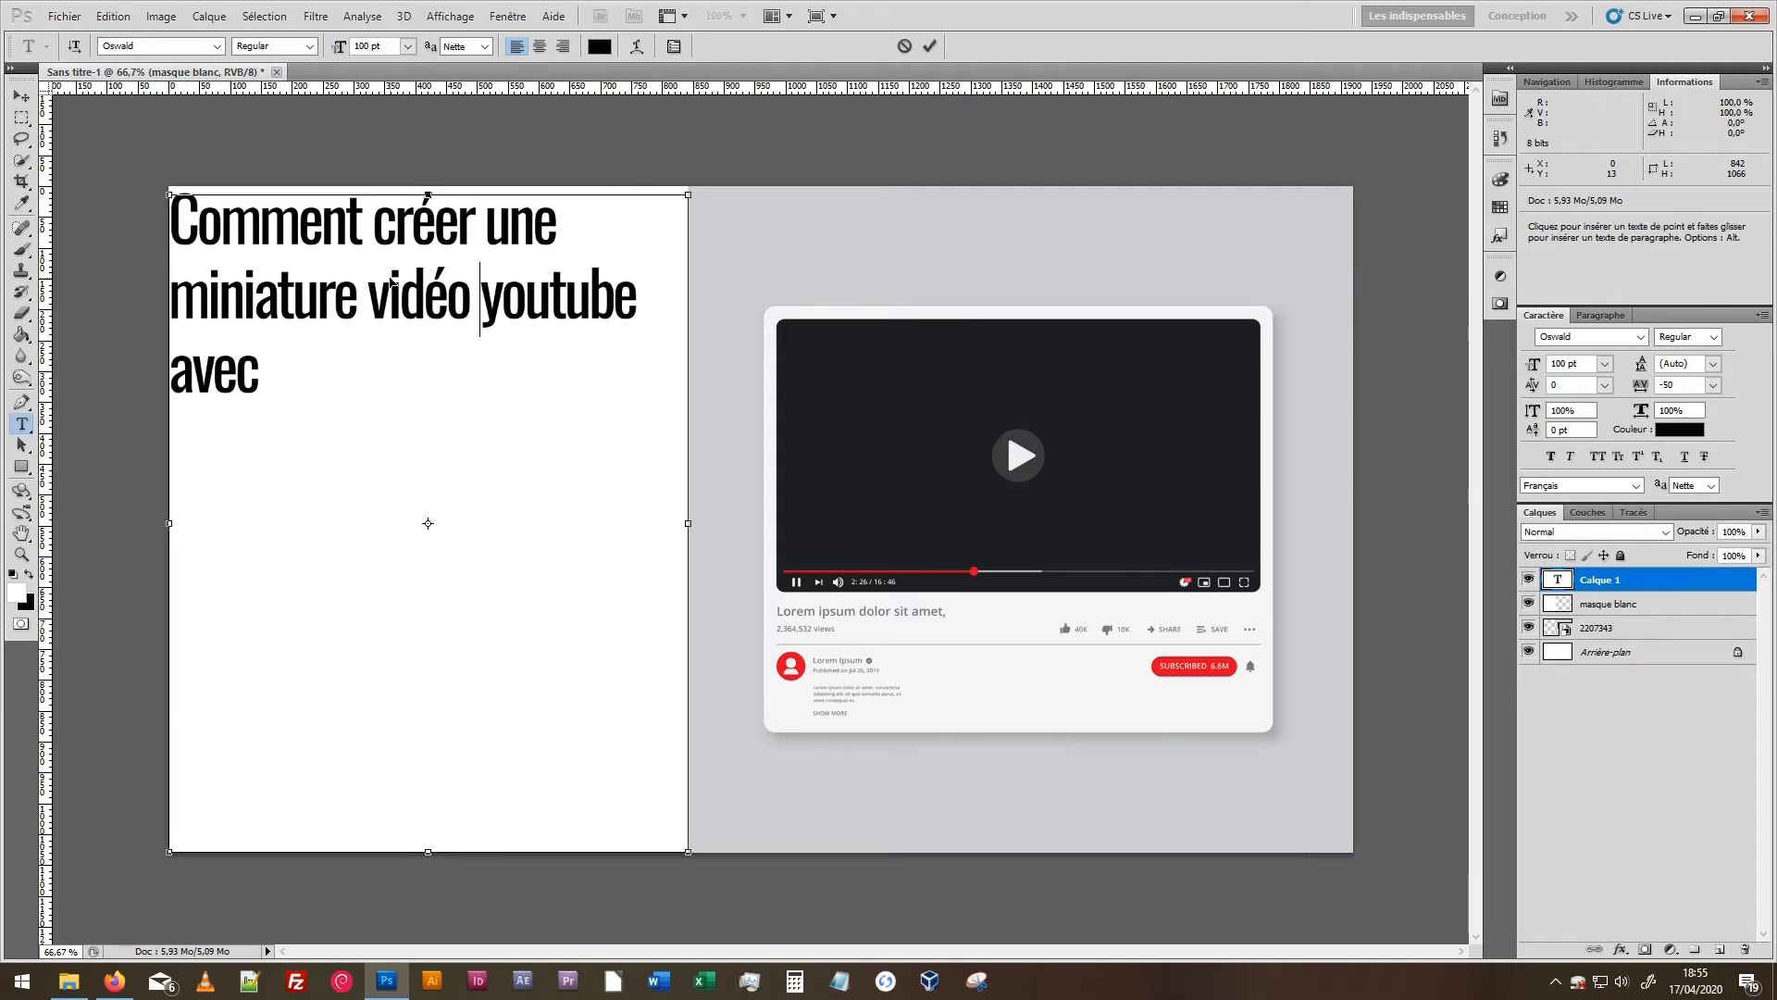
pyautogui.hotkey('shift', 'Right')
pyautogui.write('Y')
pyautogui.press('Right')
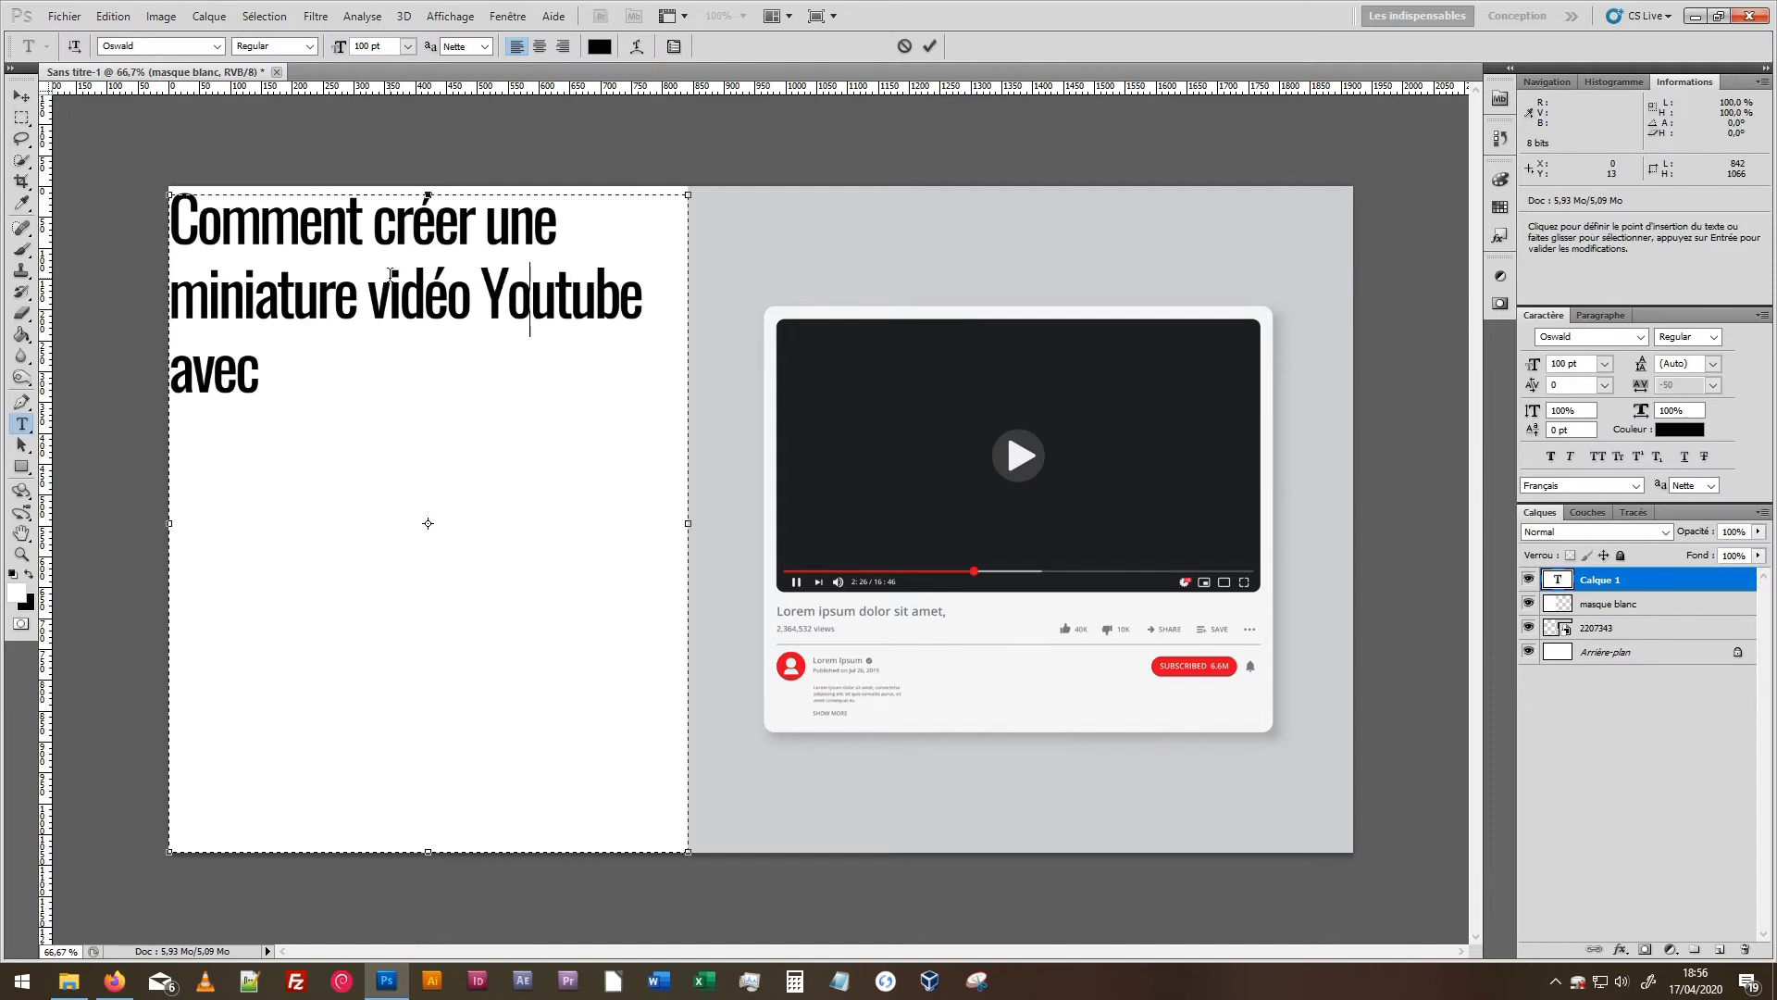
pyautogui.press('Right')
pyautogui.press('Right')
pyautogui.hotkey('shift', 'Left')
pyautogui.write('T')
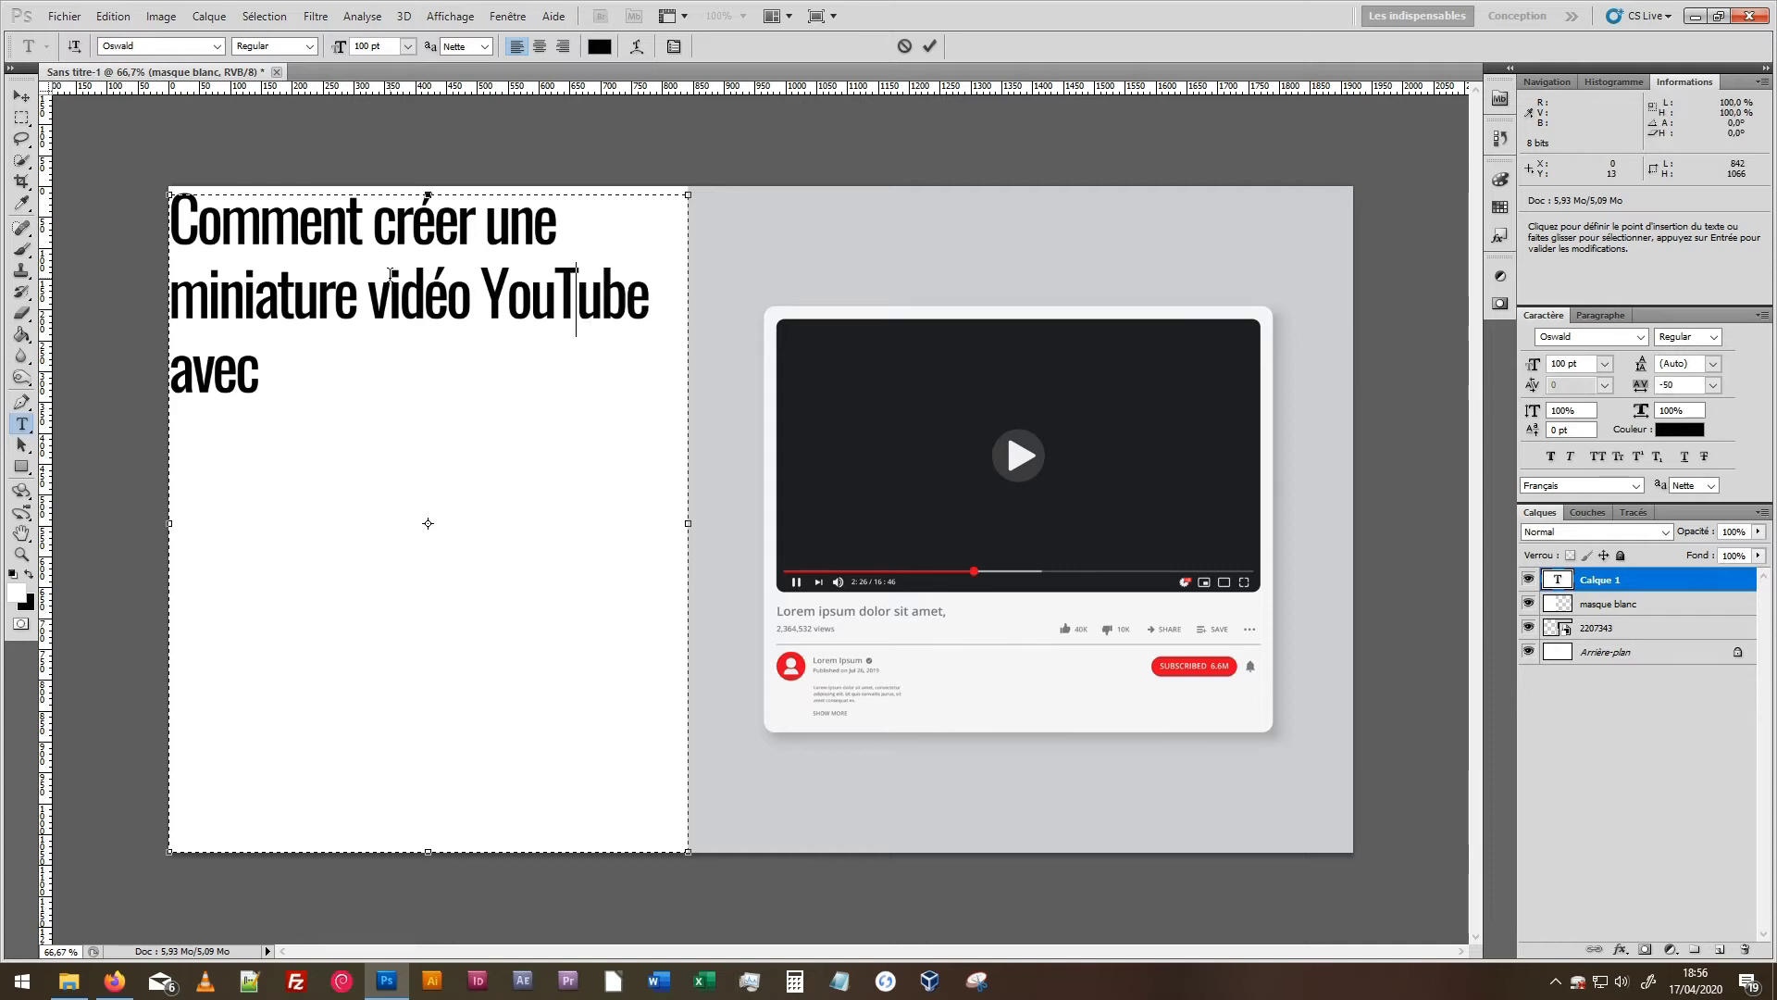
pyautogui.hotkey('ctrl', 'Left')
pyautogui.press('Left')
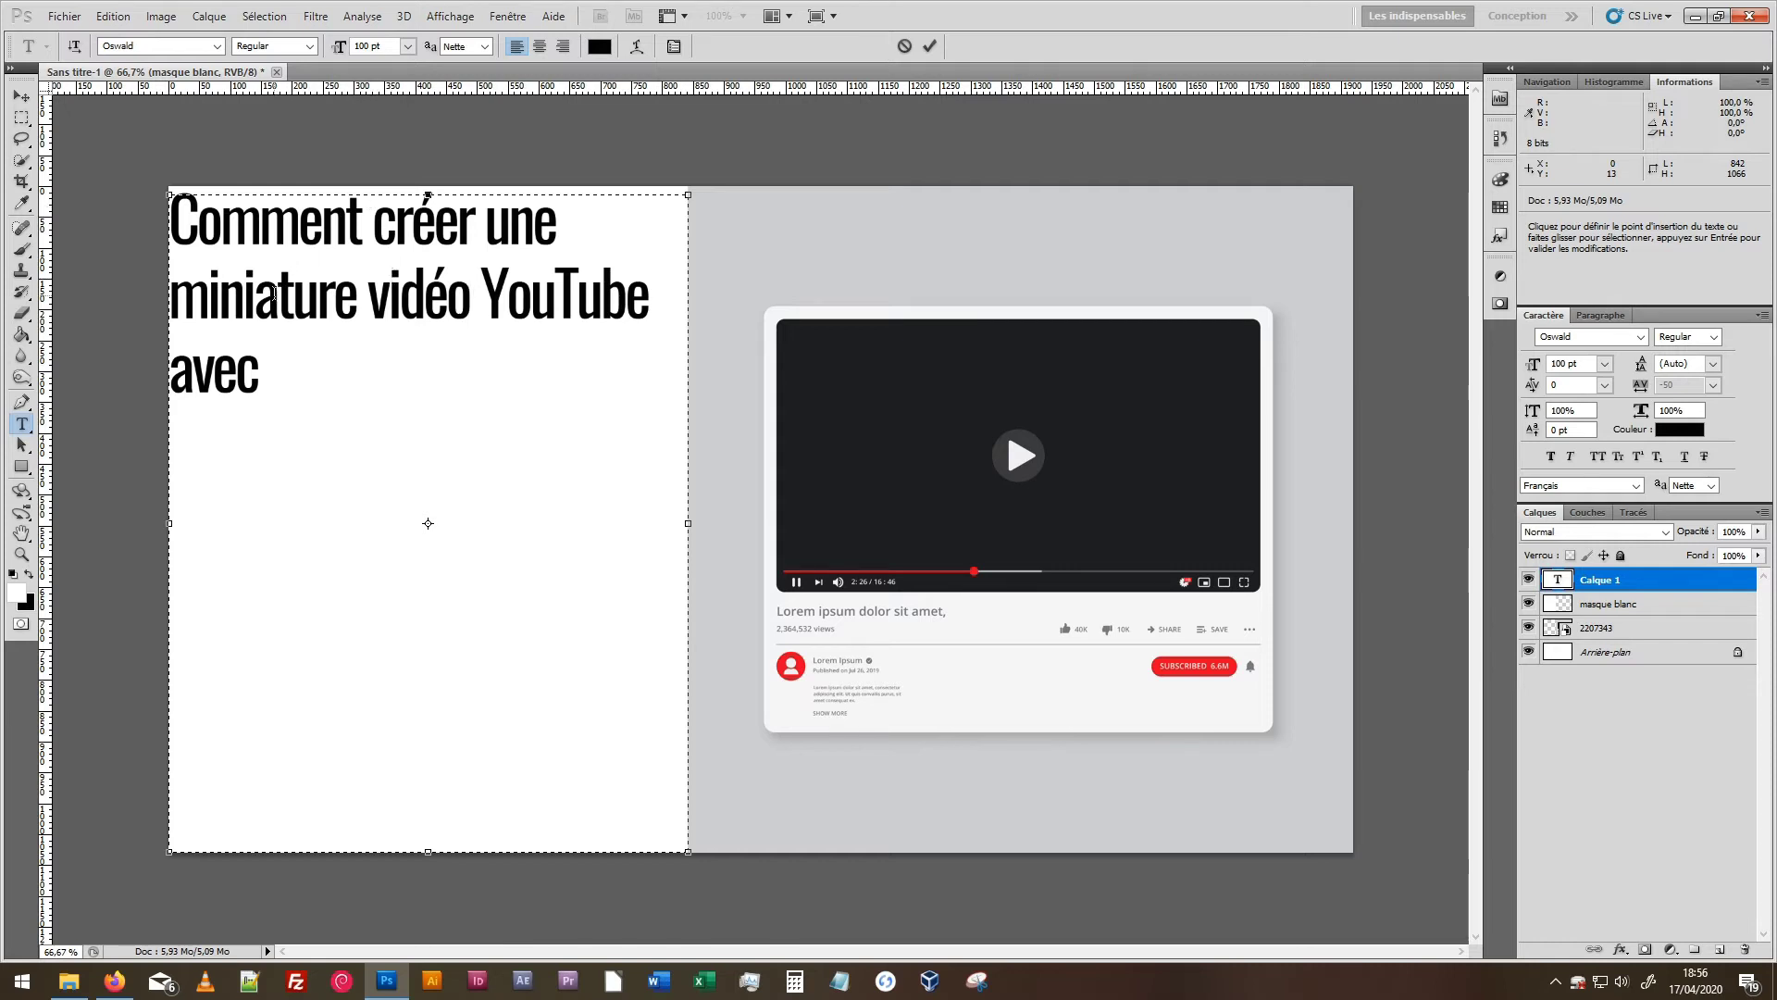
# Colour the word "miniature" in the title red (ed1b24), sampled from the player graphic's round avatar.
pyautogui.doubleClick(273, 294)
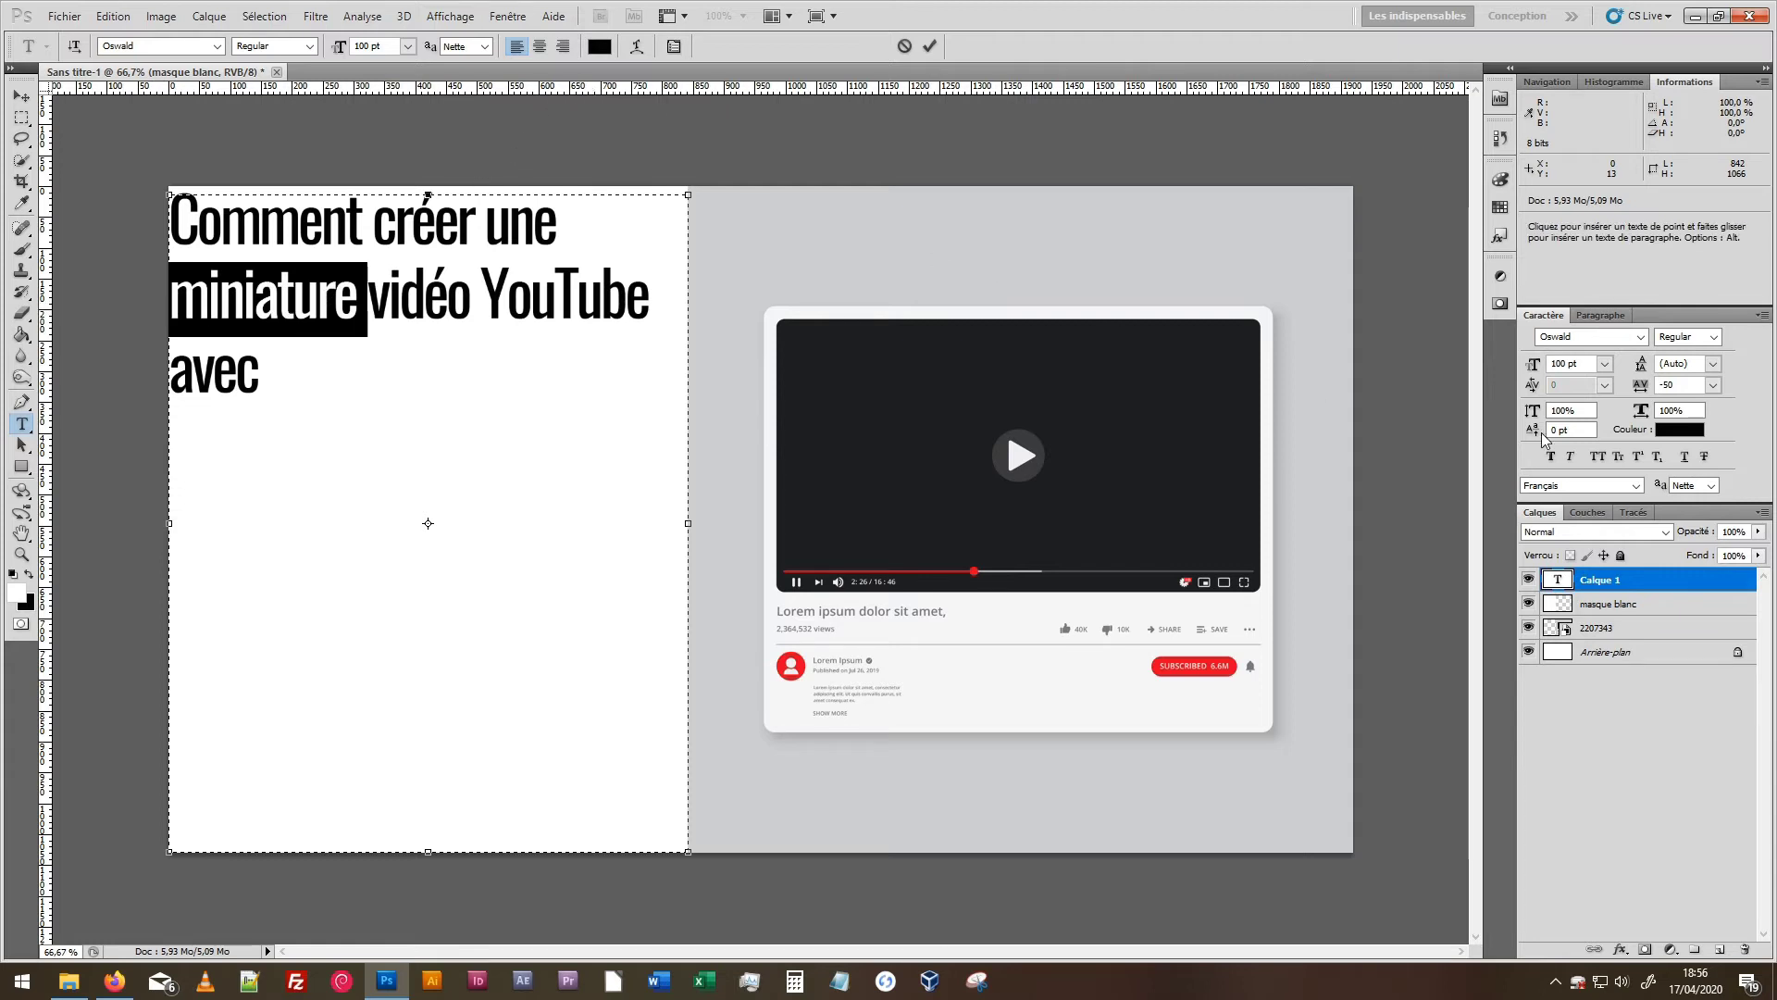
pyautogui.click(1677, 431)
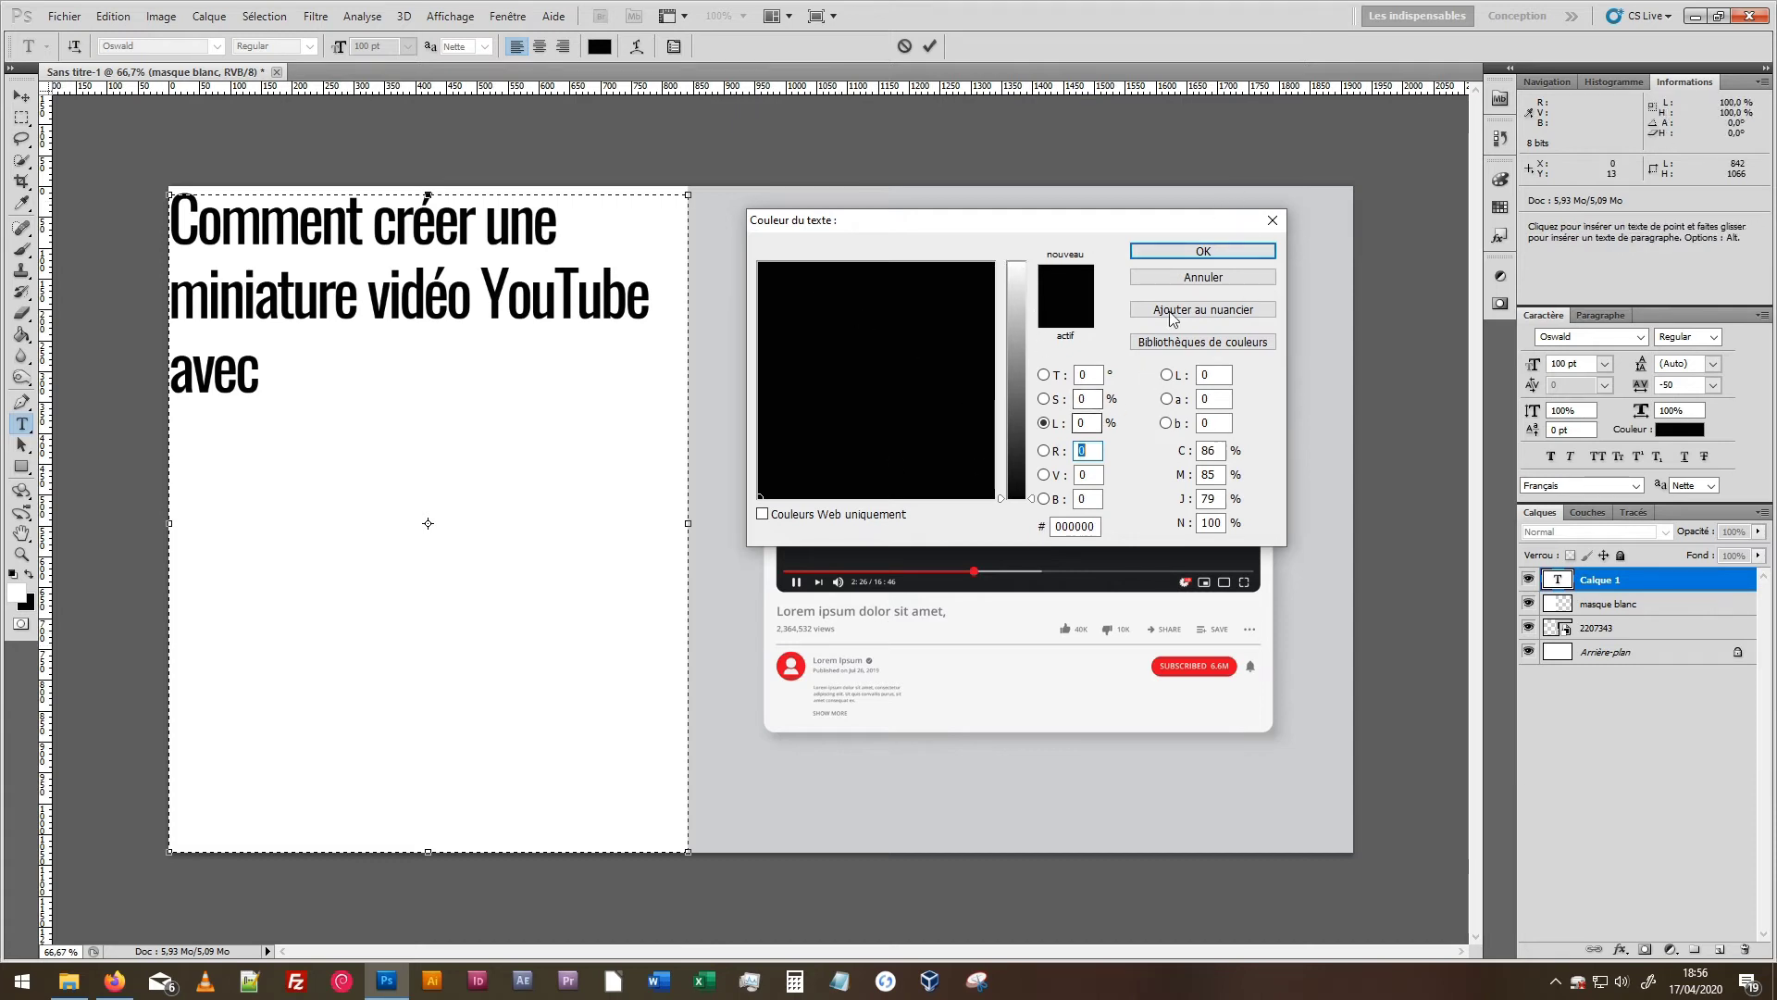
pyautogui.click(802, 661)
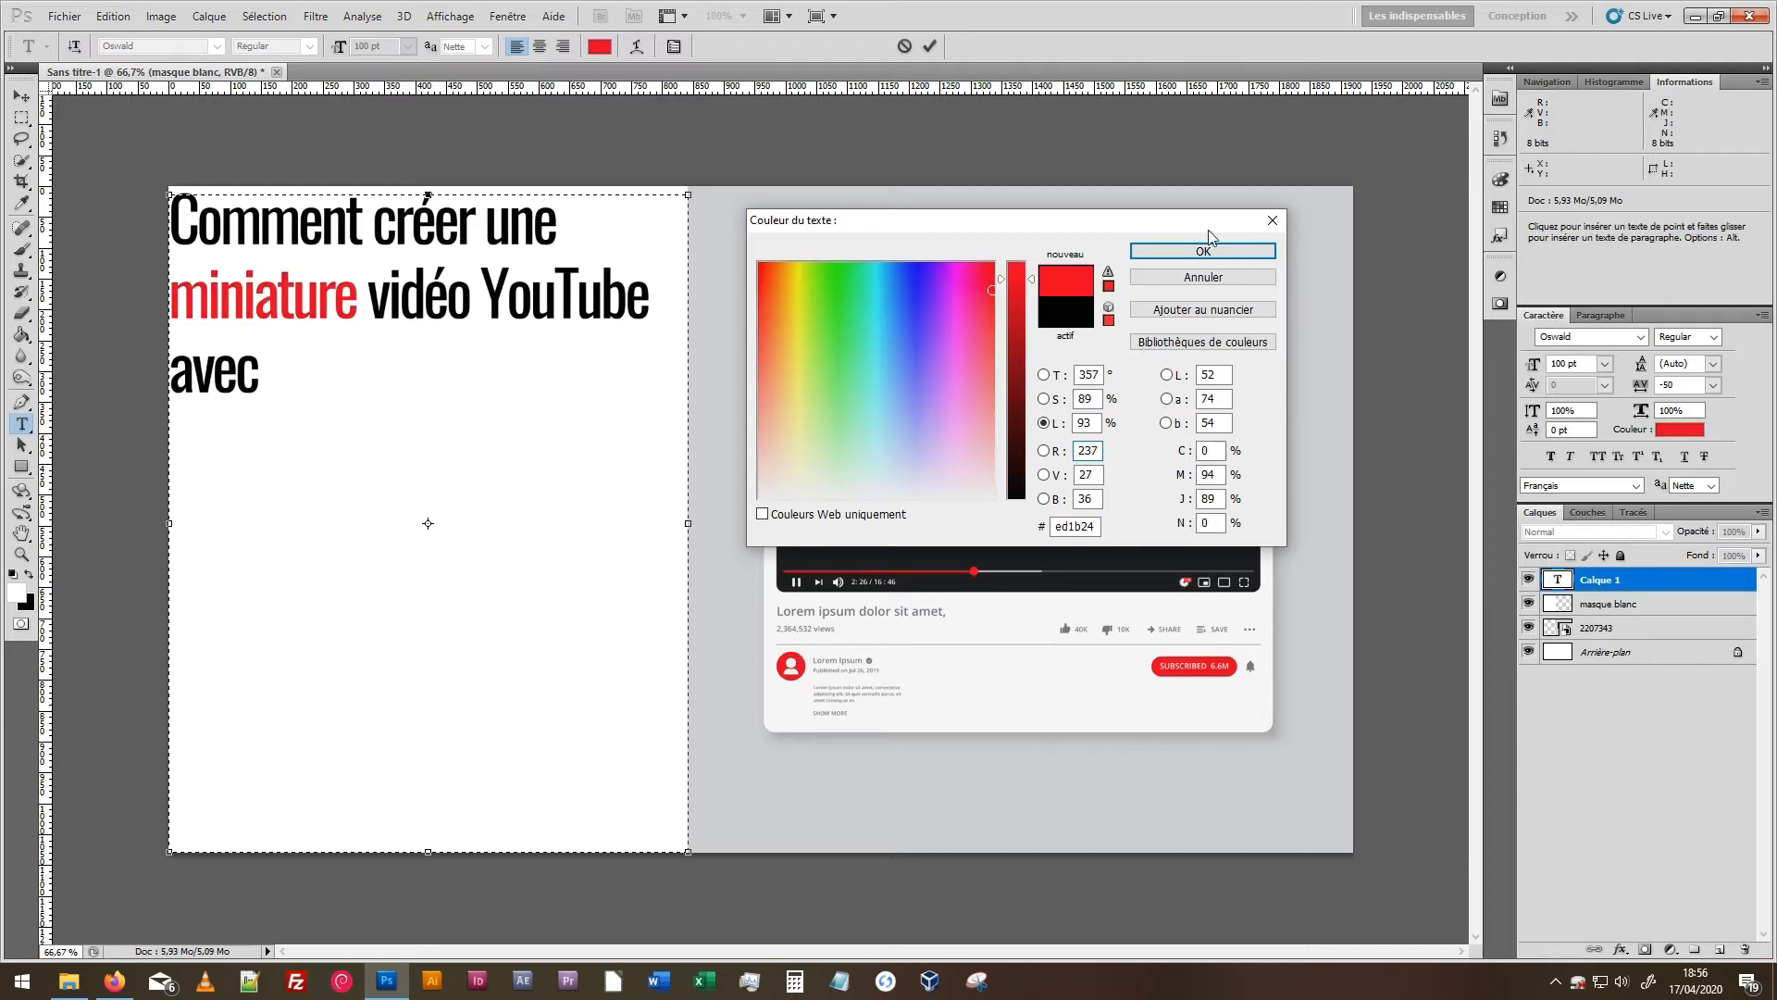
pyautogui.click(1241, 248)
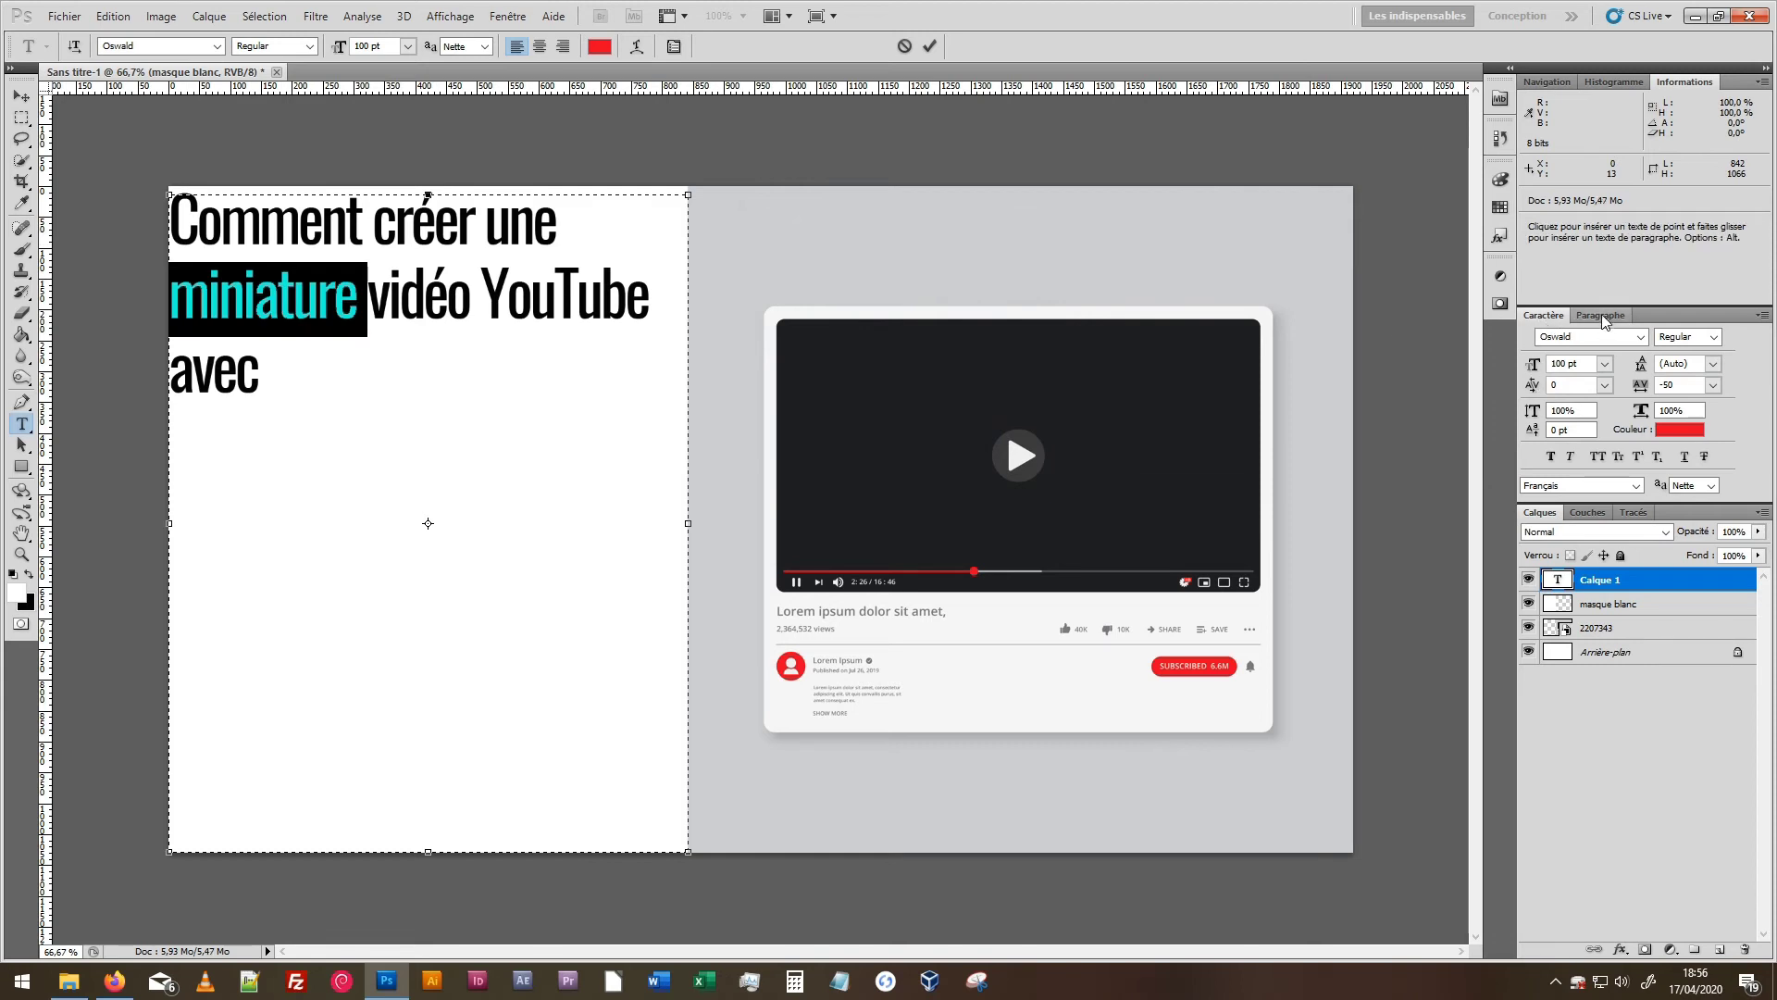
pyautogui.click(517, 17)
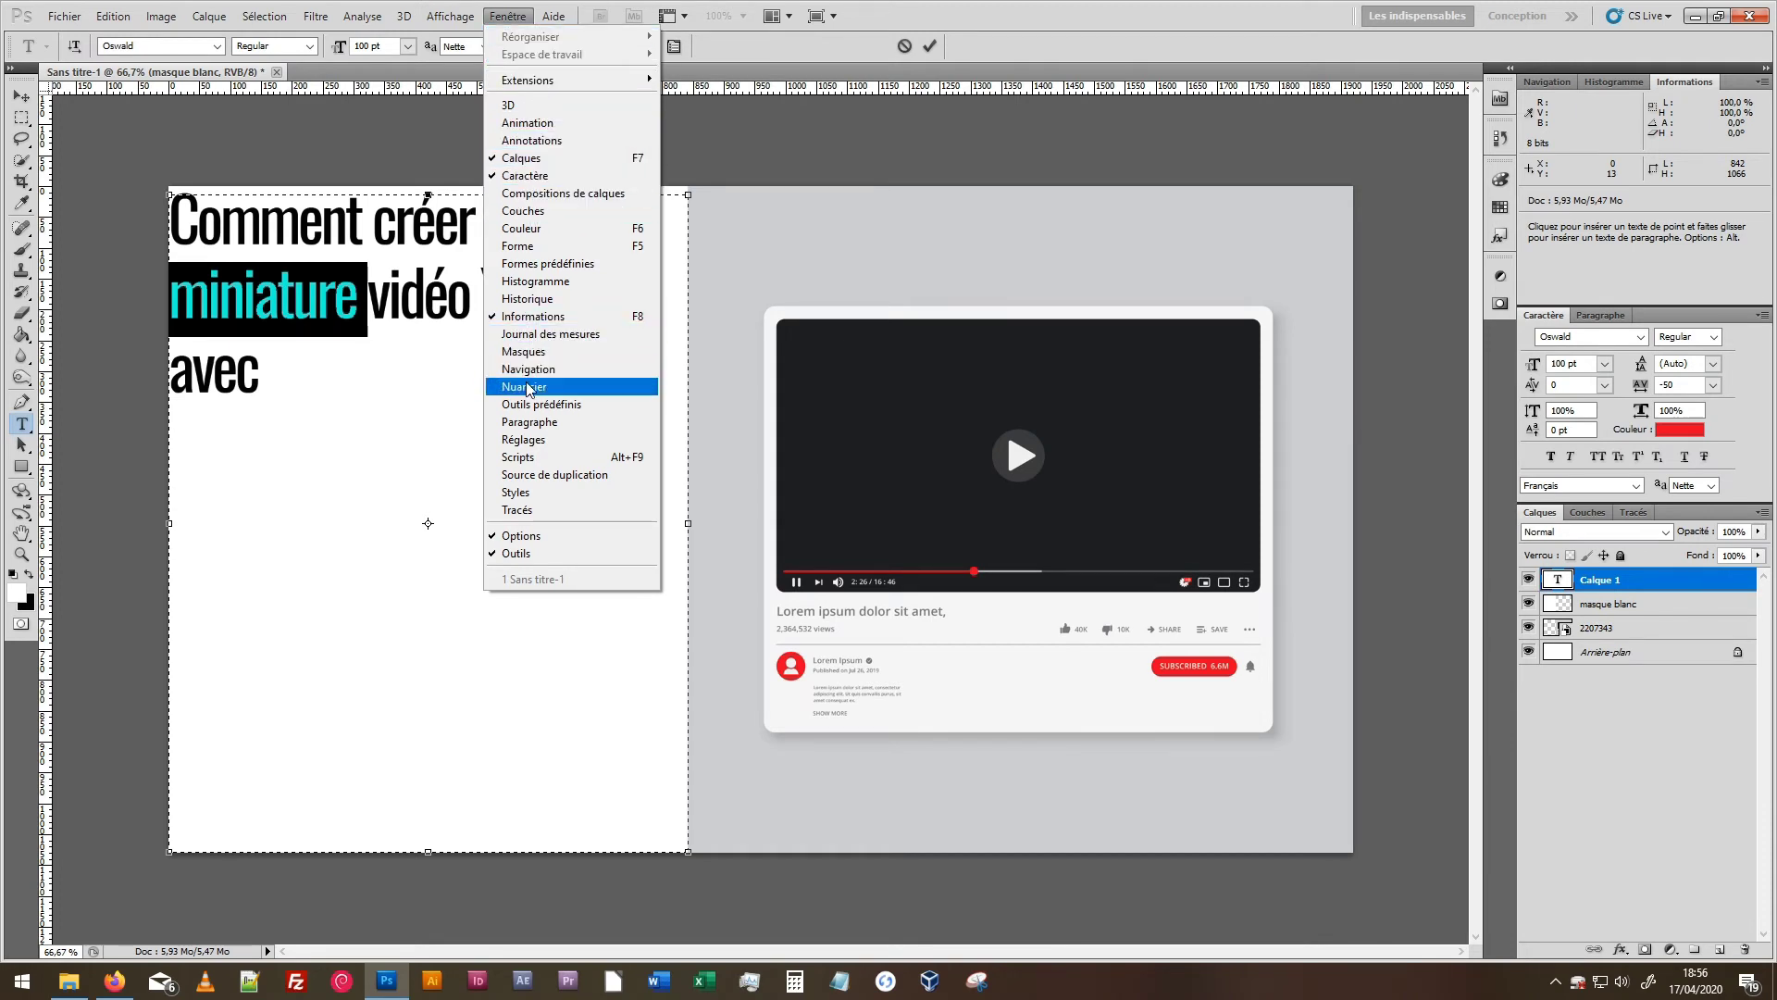
pyautogui.click(510, 17)
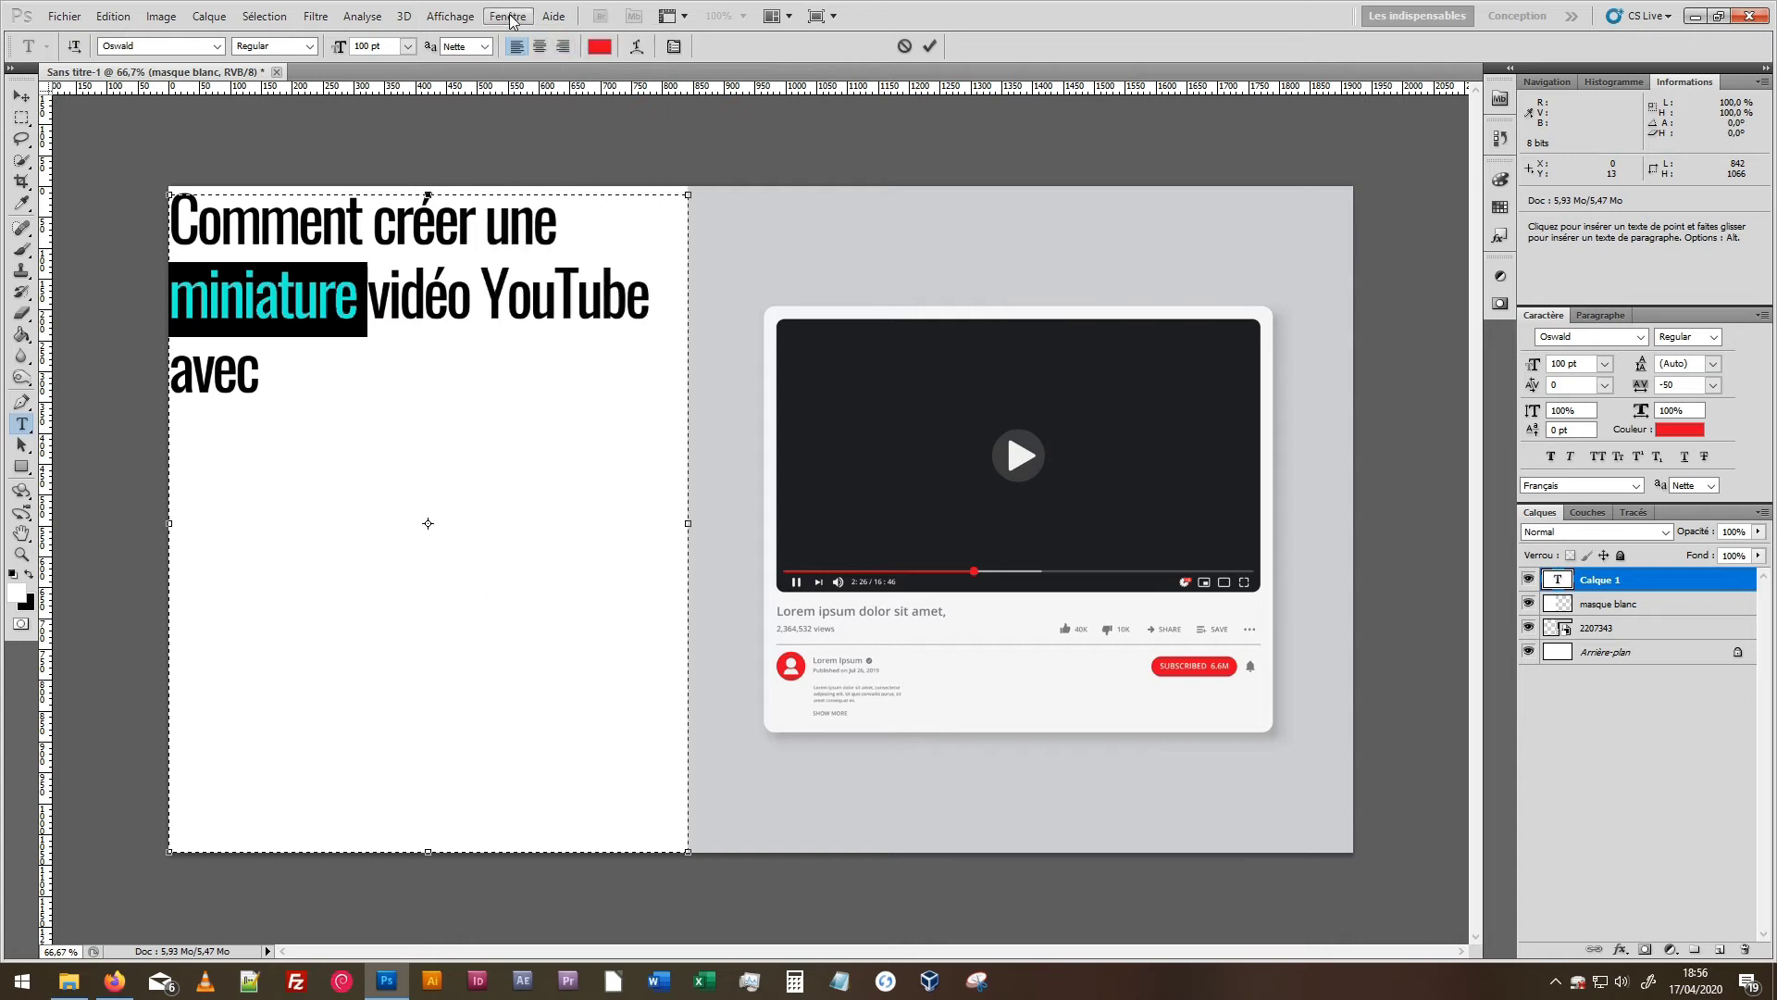
pyautogui.click(1592, 315)
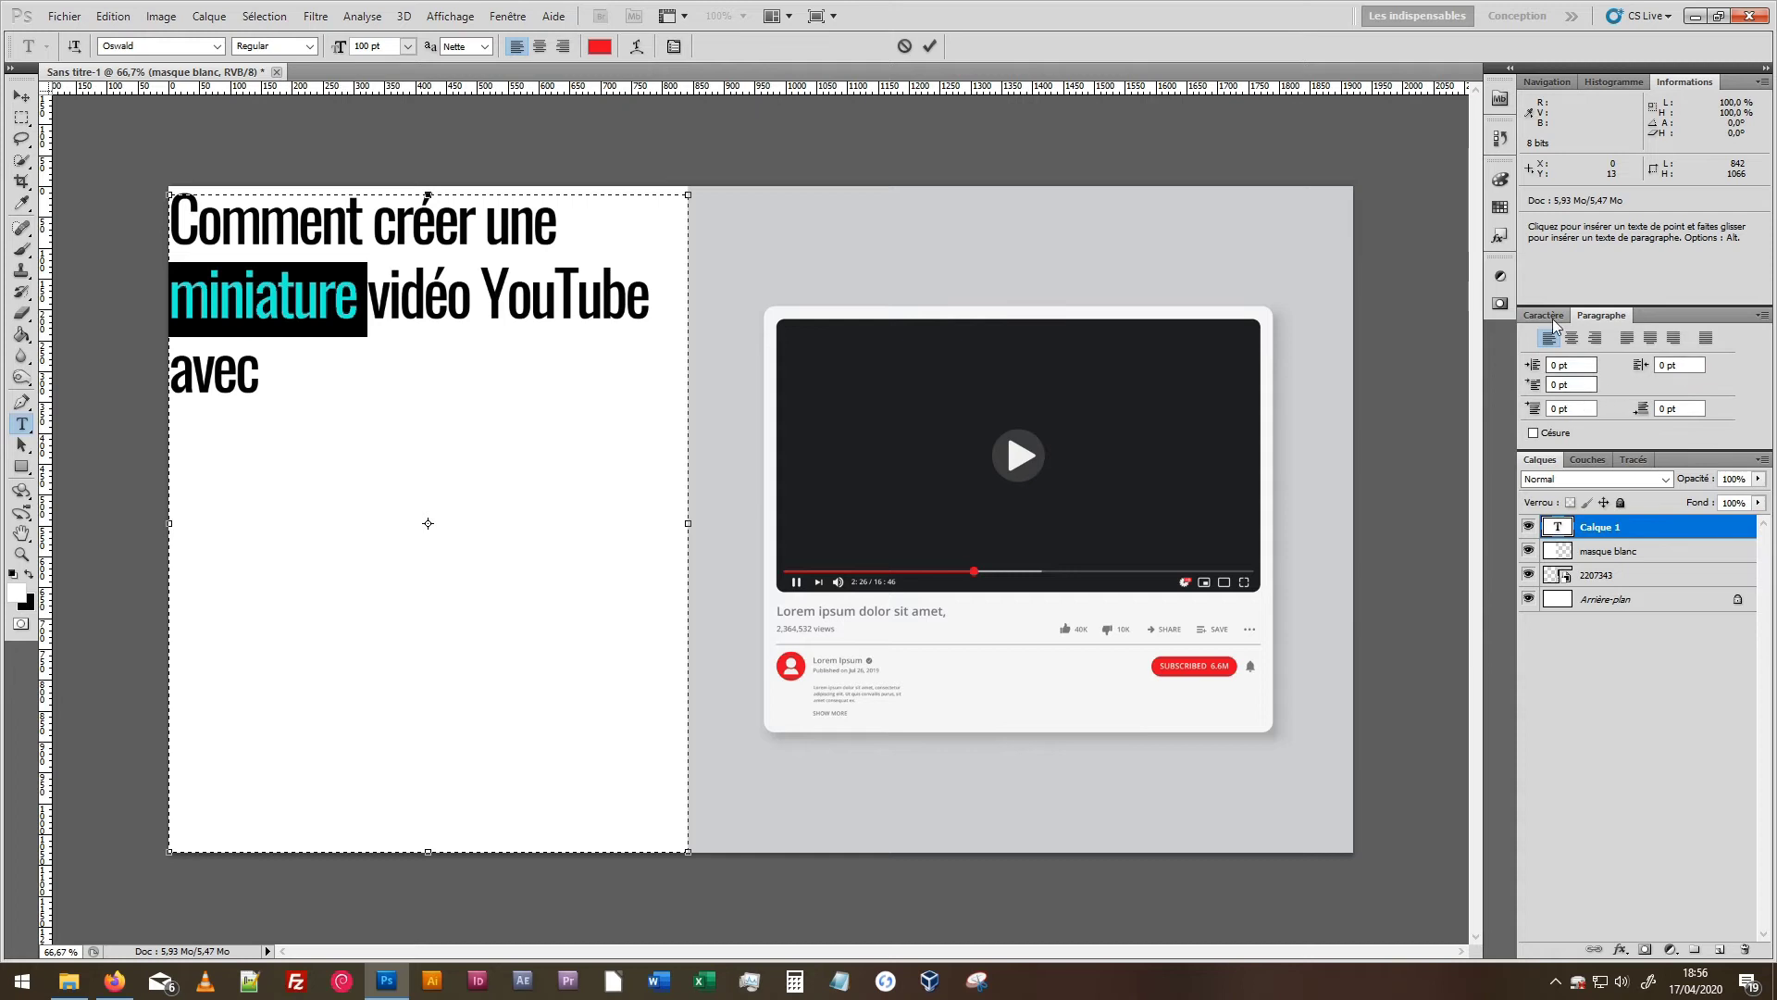
pyautogui.click(1544, 316)
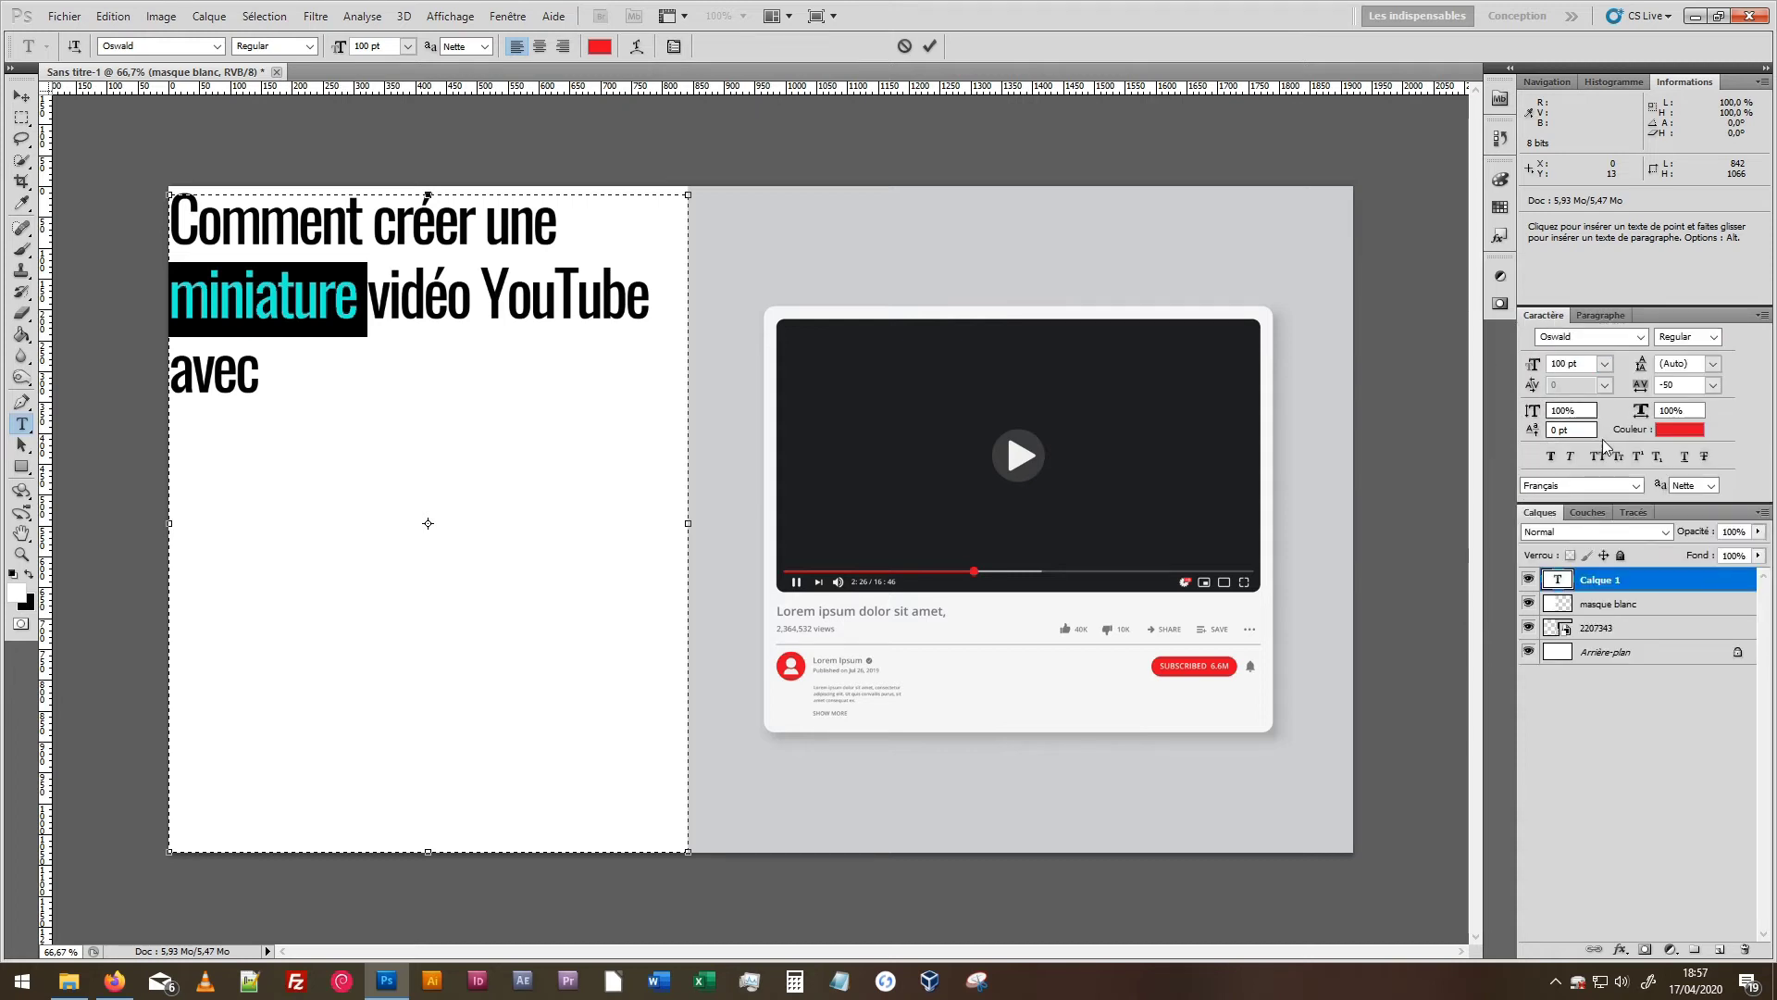
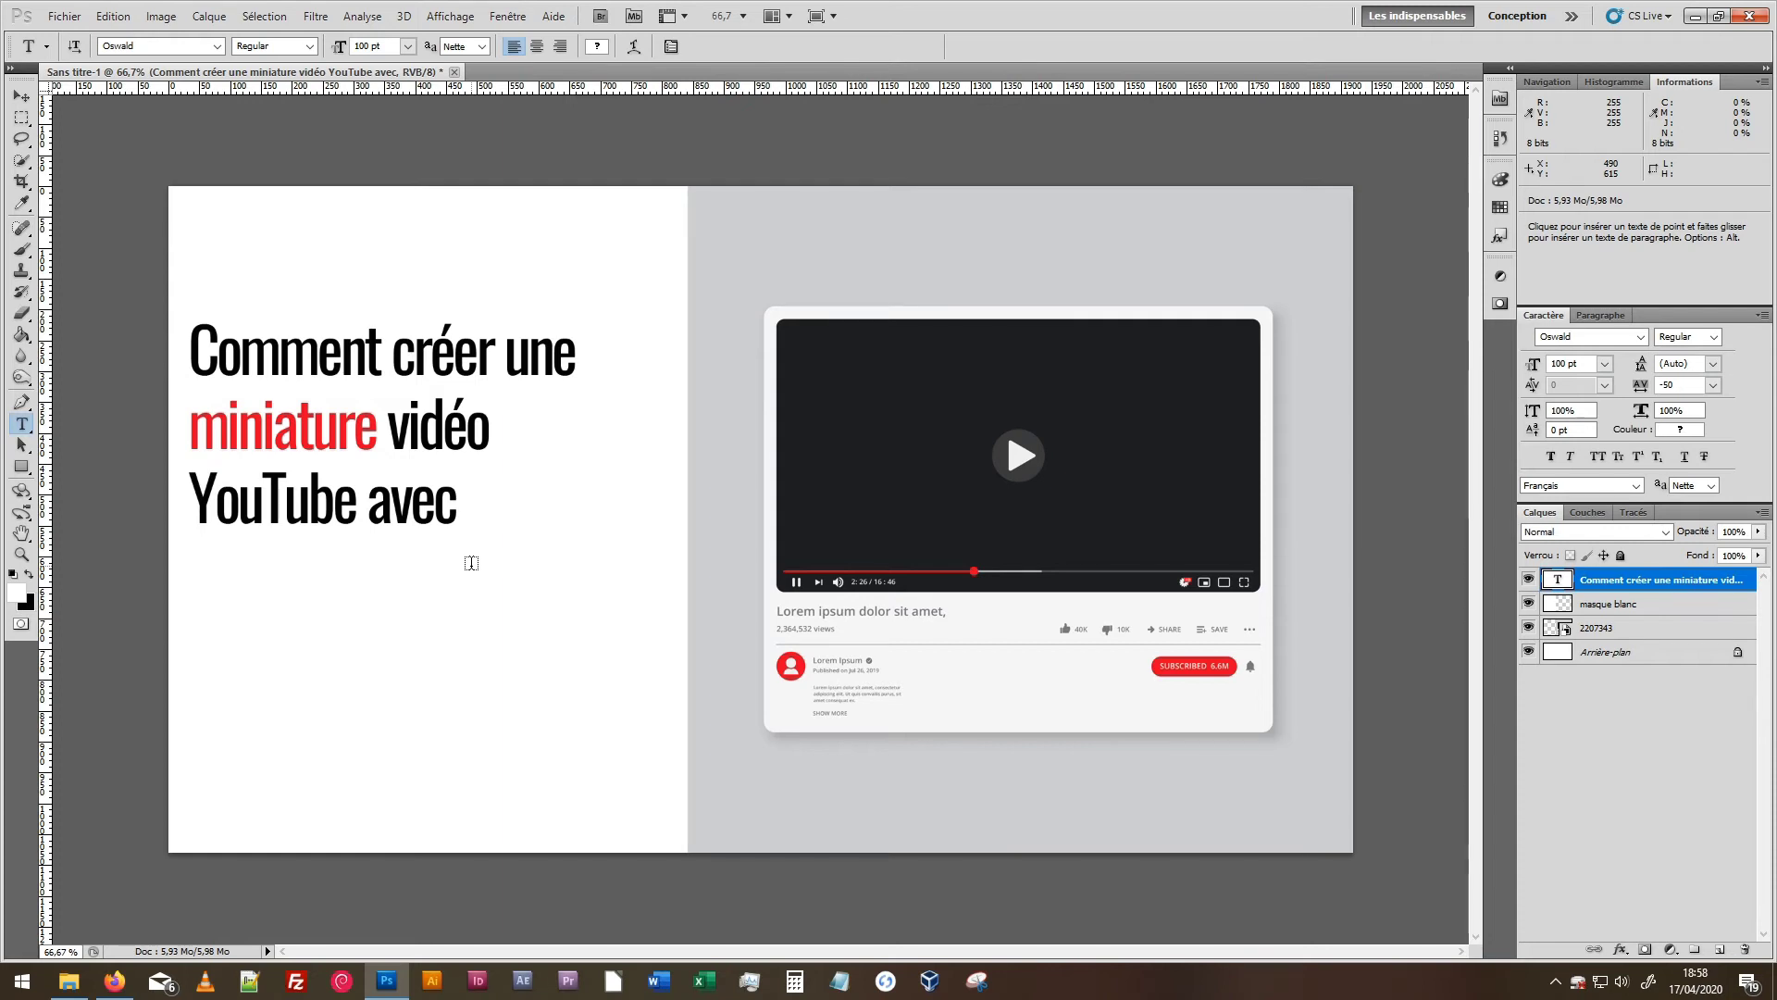
# Place "logo photoshop.png" from the img folder into the thumbnail, below the title and aligned with its left edge.
pyautogui.click(19, 95)
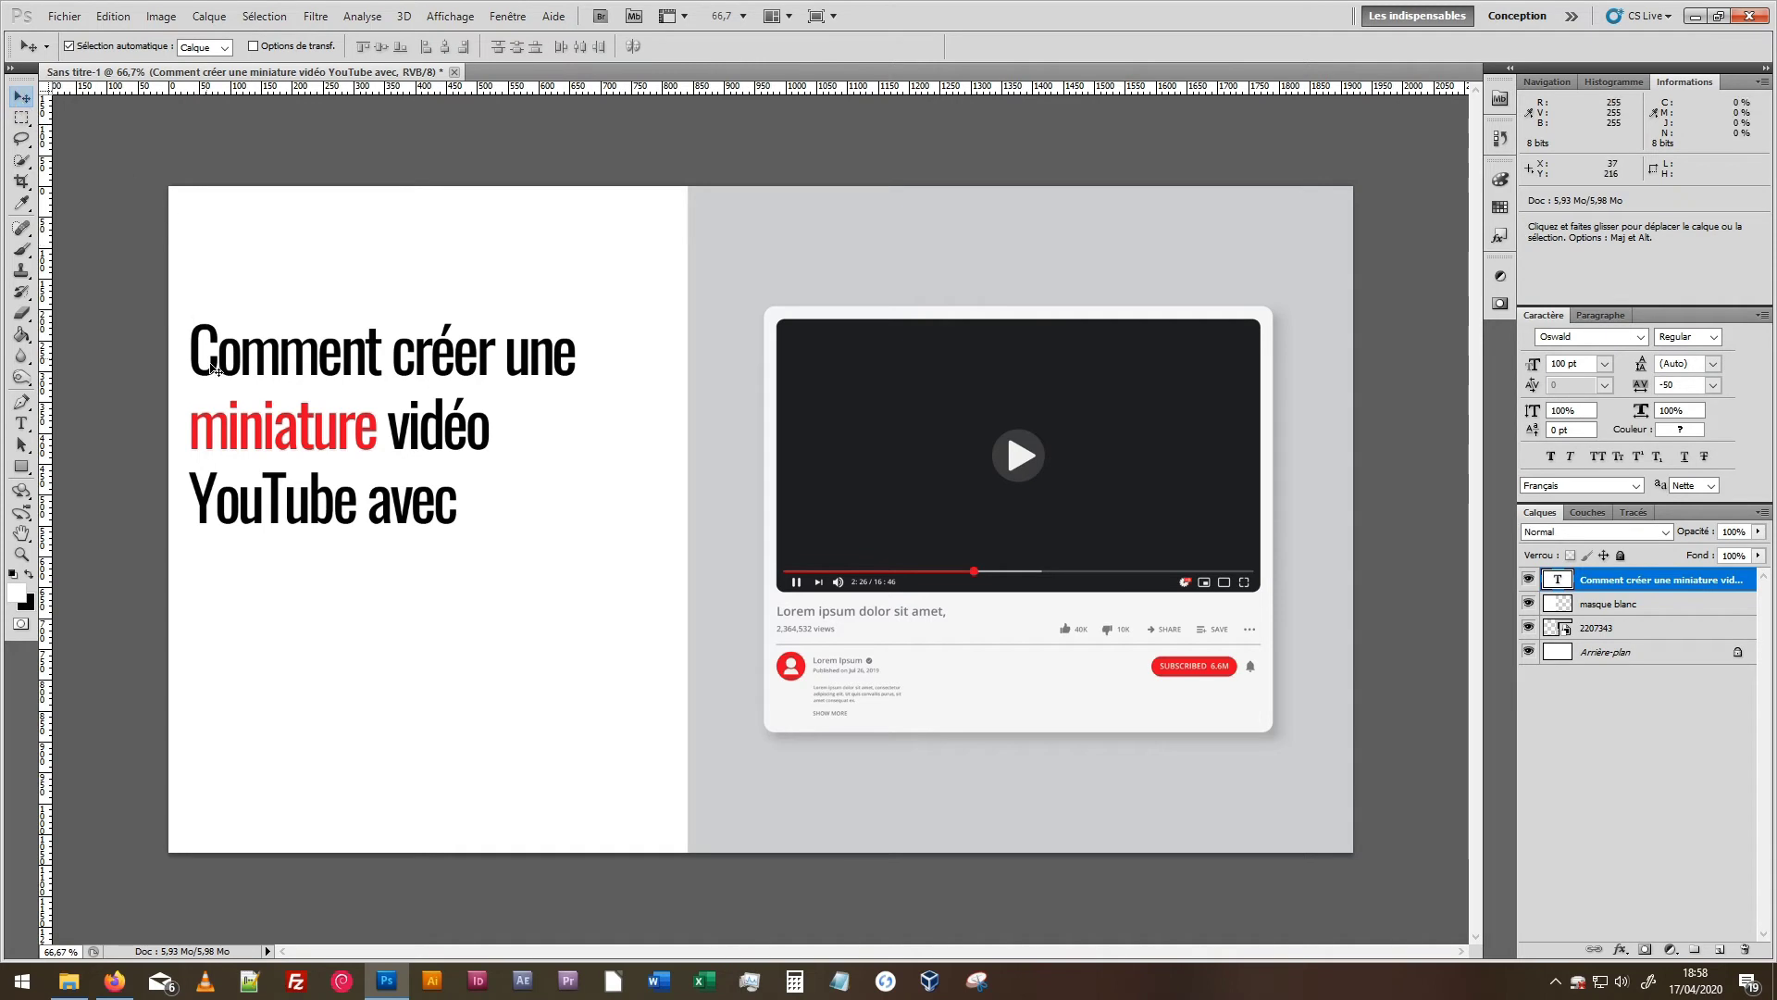
pyautogui.hotkey('alt', 'Tab')
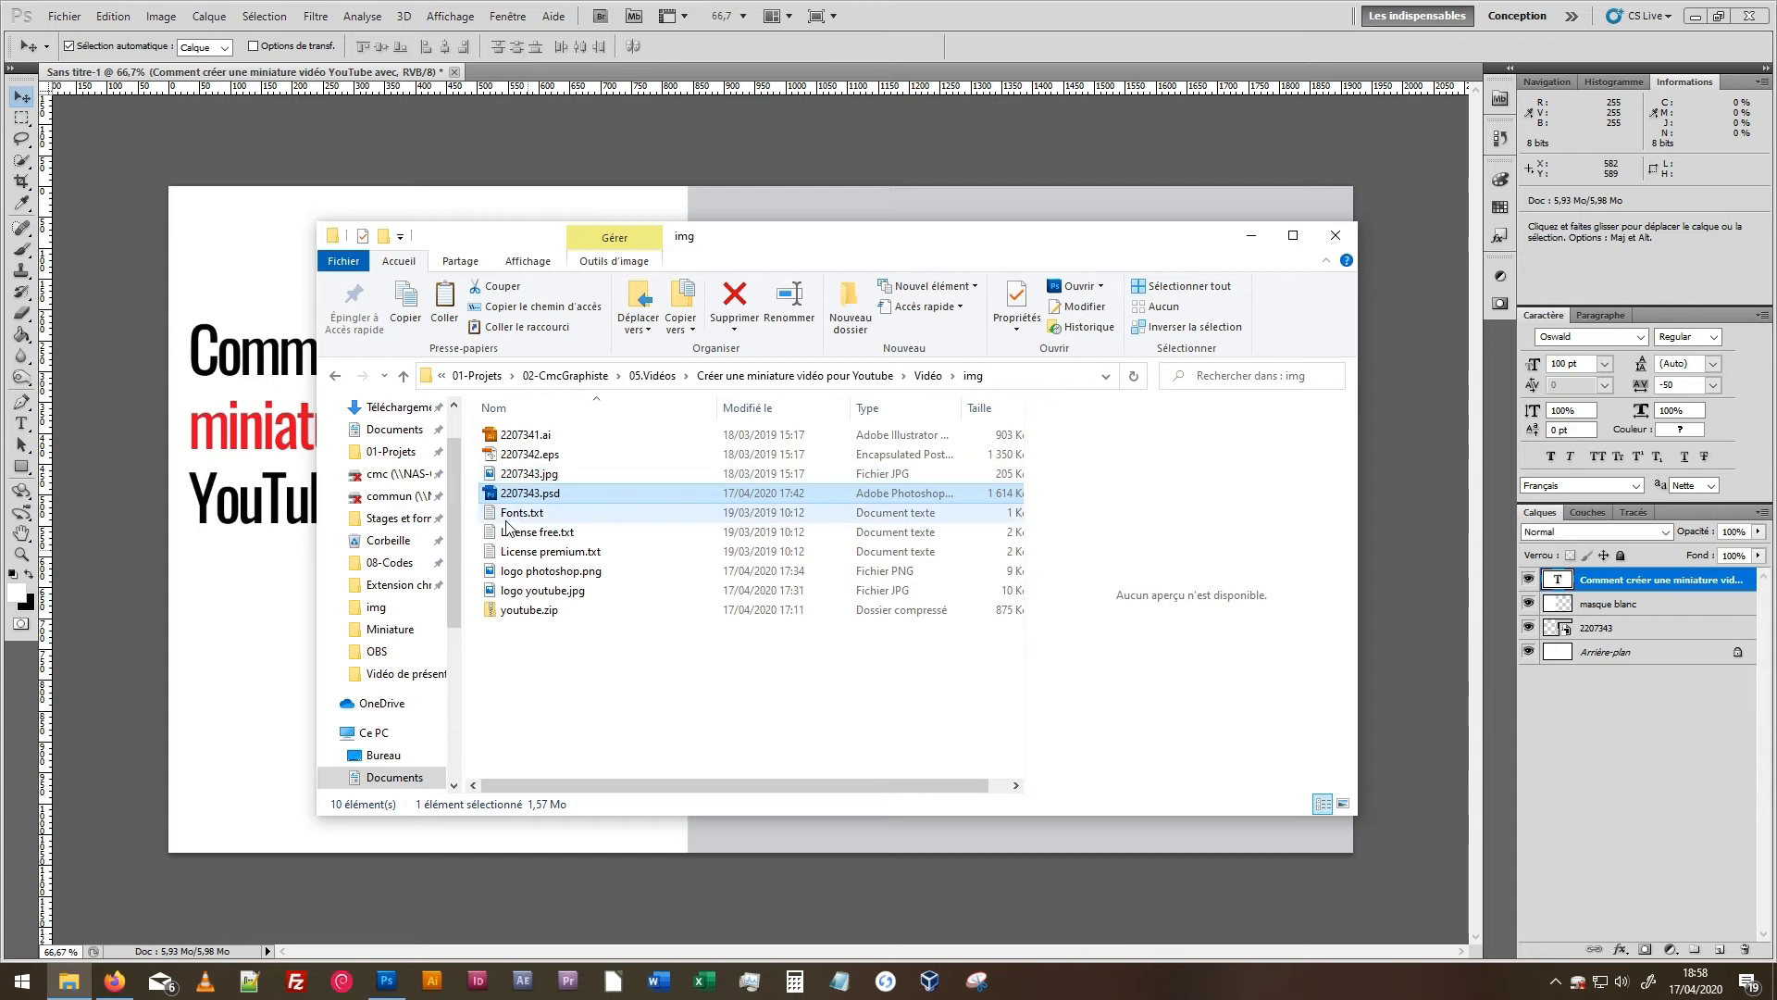
pyautogui.click(510, 570)
pyautogui.moveTo(510, 571); pyautogui.dragTo(521, 838)
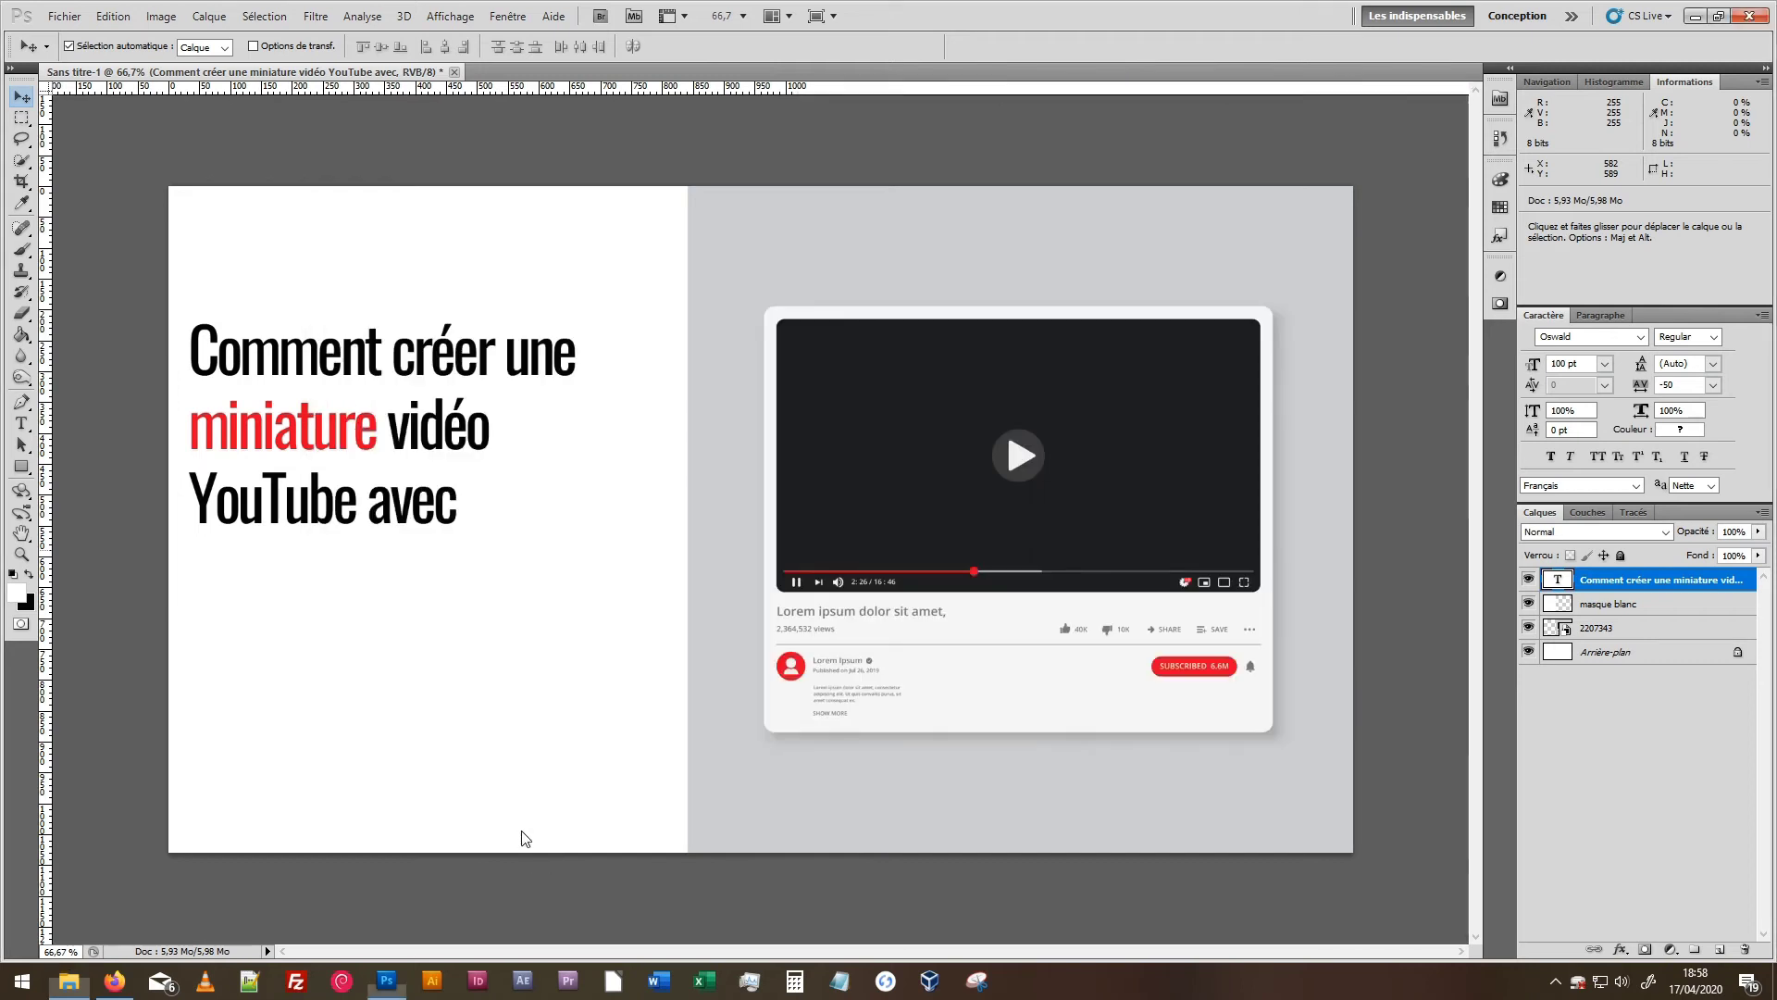
pyautogui.moveTo(710, 567); pyautogui.dragTo(241, 679)
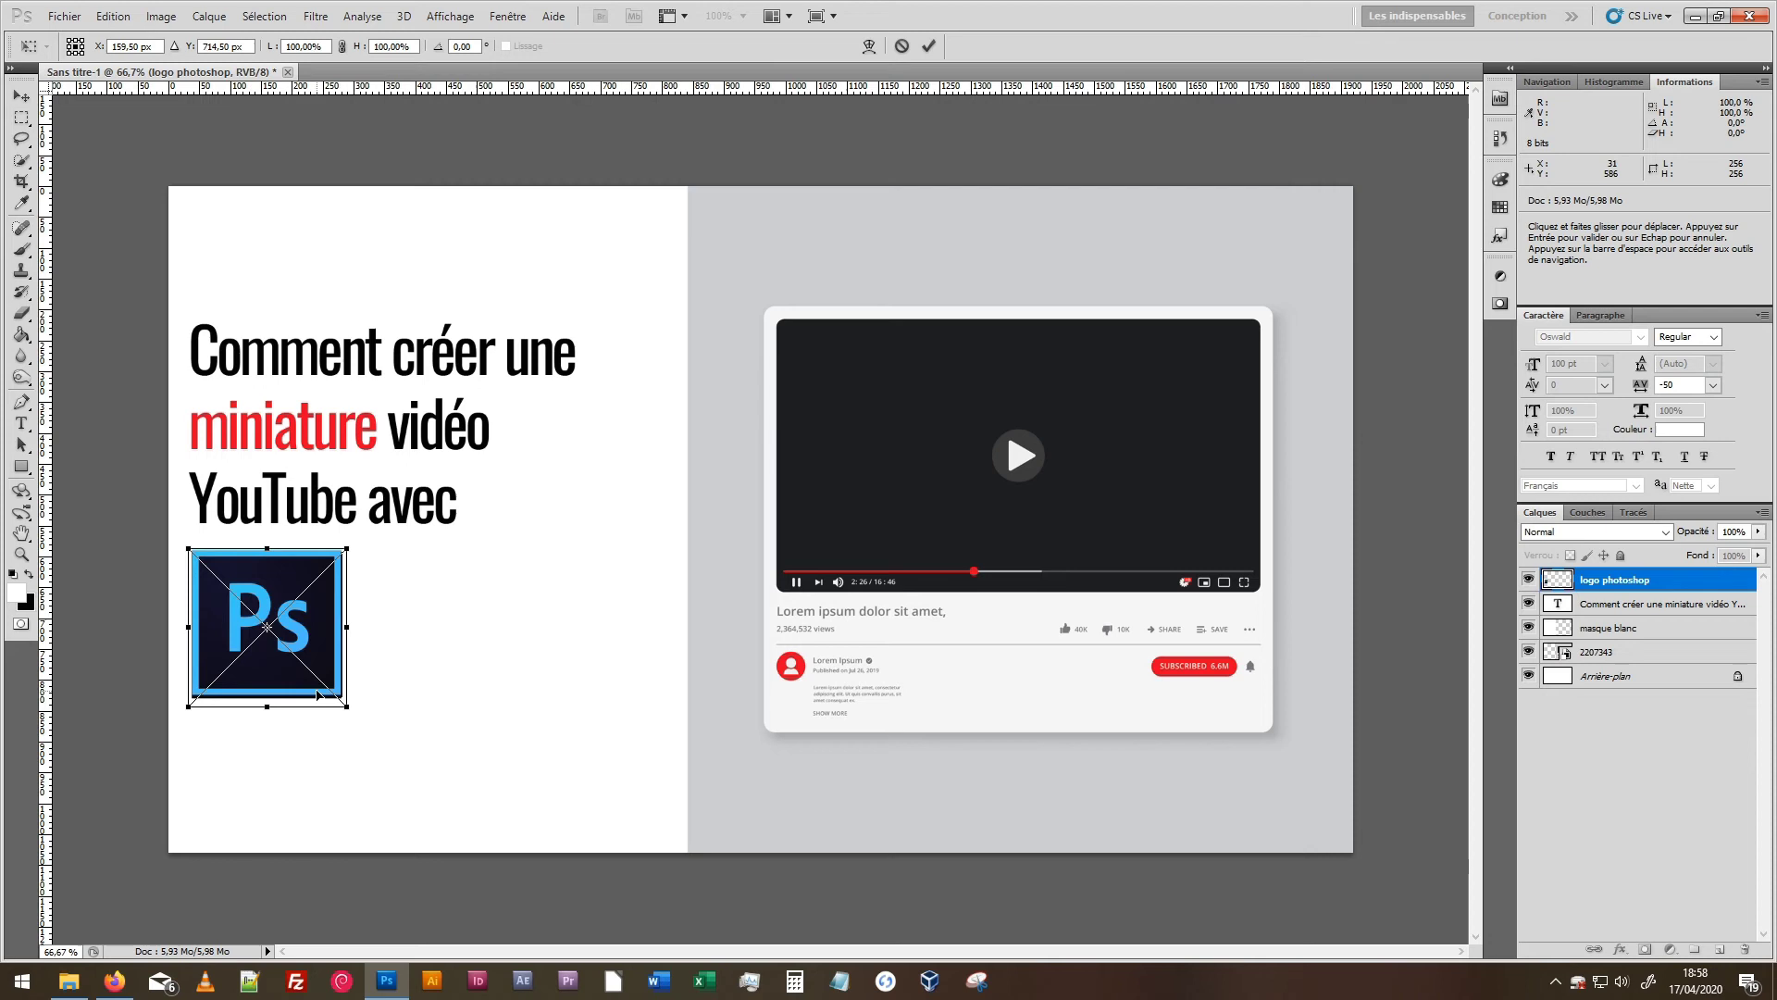
# Scale the Photoshop logo proportionally to about 57% (146 × 146 px) and move it 30 px down from the title.
pyautogui.moveTo(346, 705); pyautogui.dragTo(282, 654)
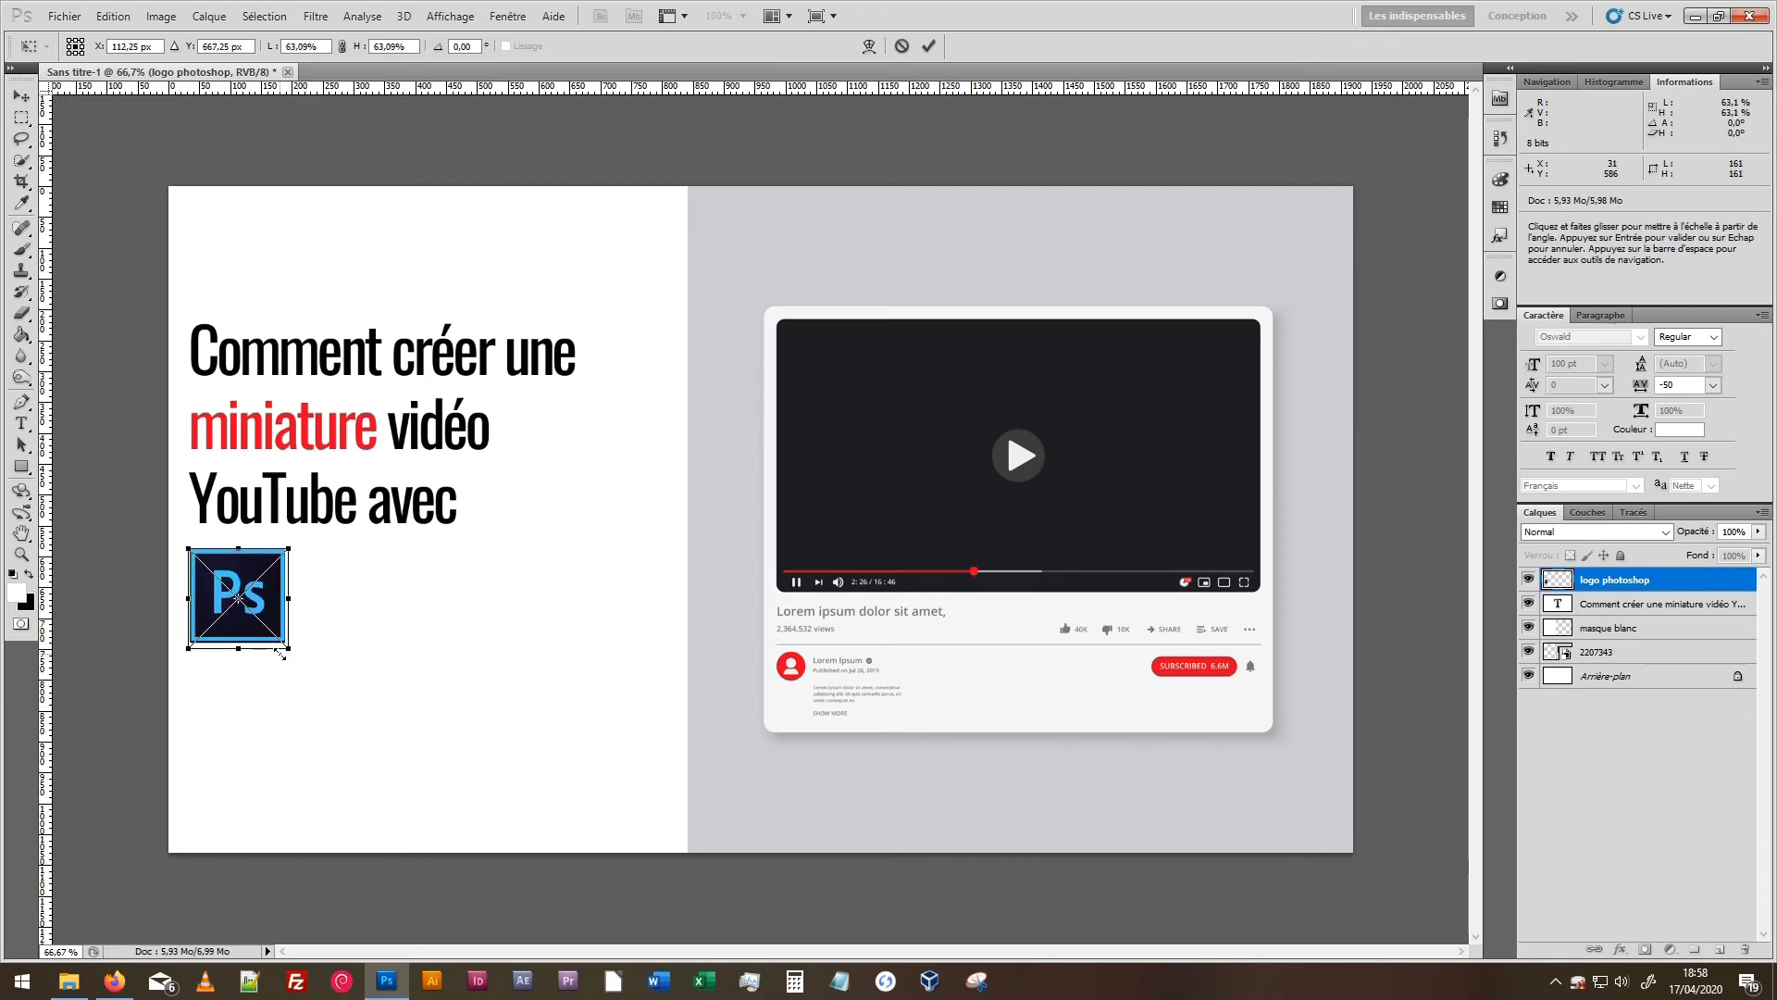
pyautogui.hotkey('shift', 'Down')
pyautogui.hotkey('shift', 'Down')
pyautogui.hotkey('shift', 'Down')
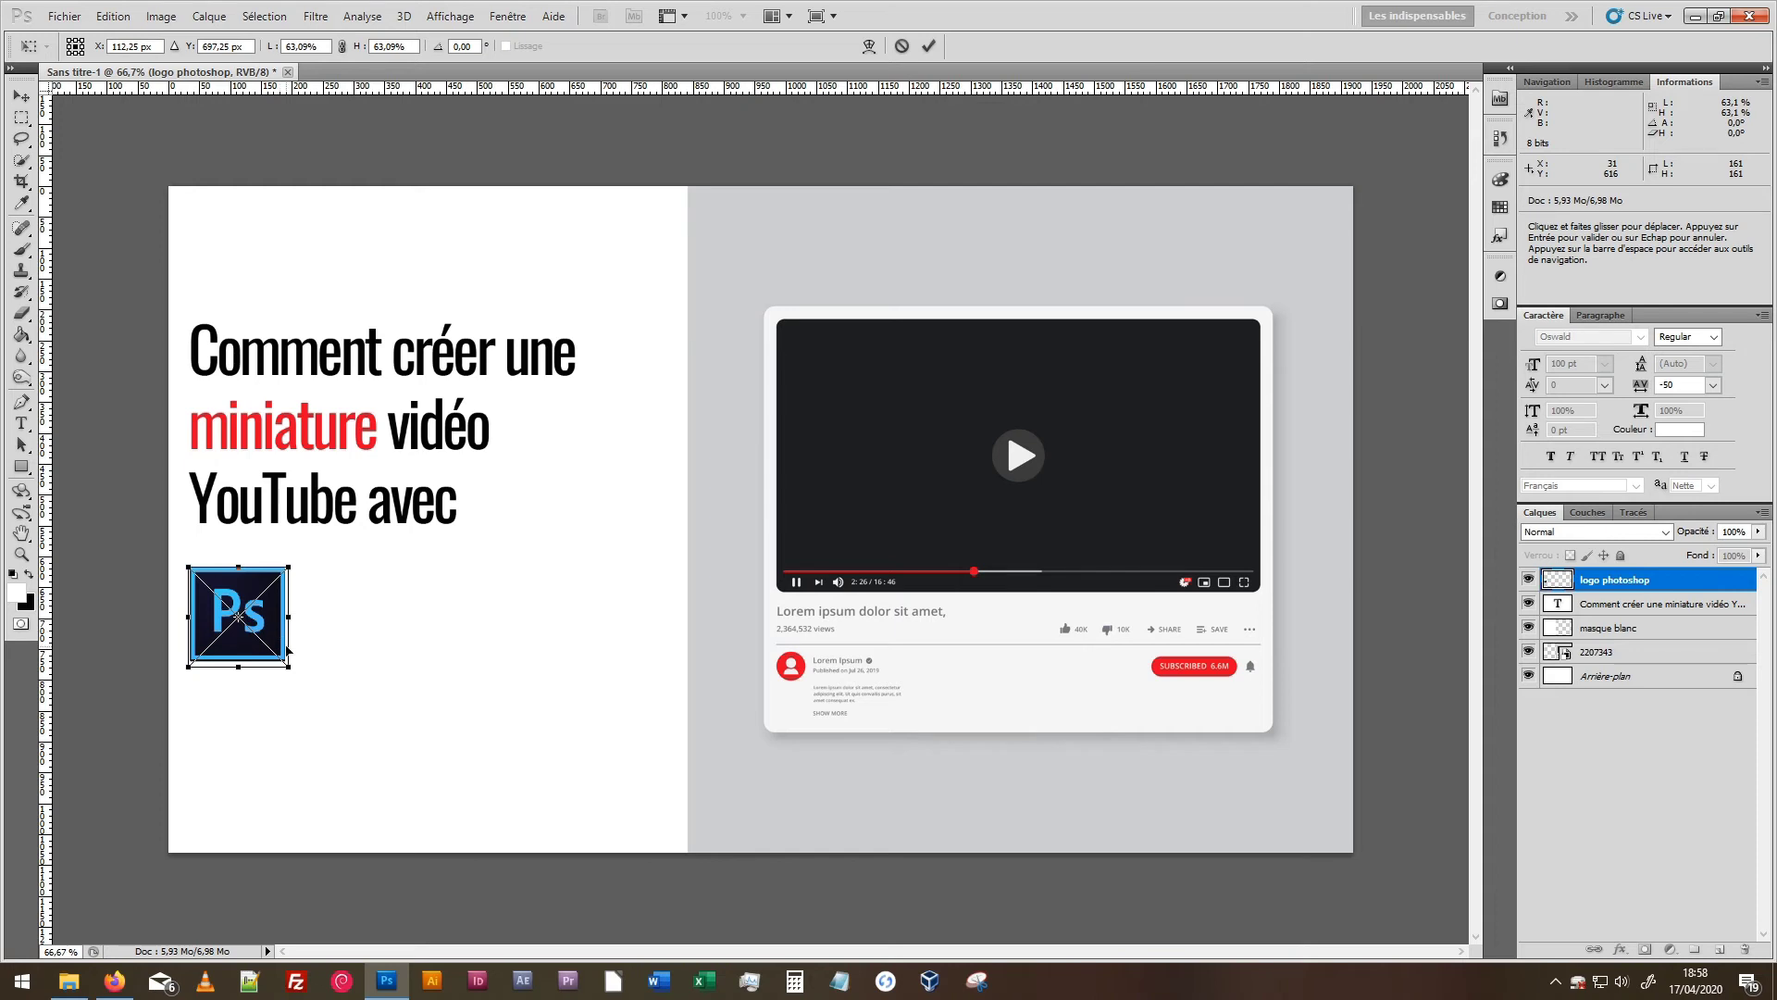
pyautogui.moveTo(295, 666); pyautogui.dragTo(286, 659)
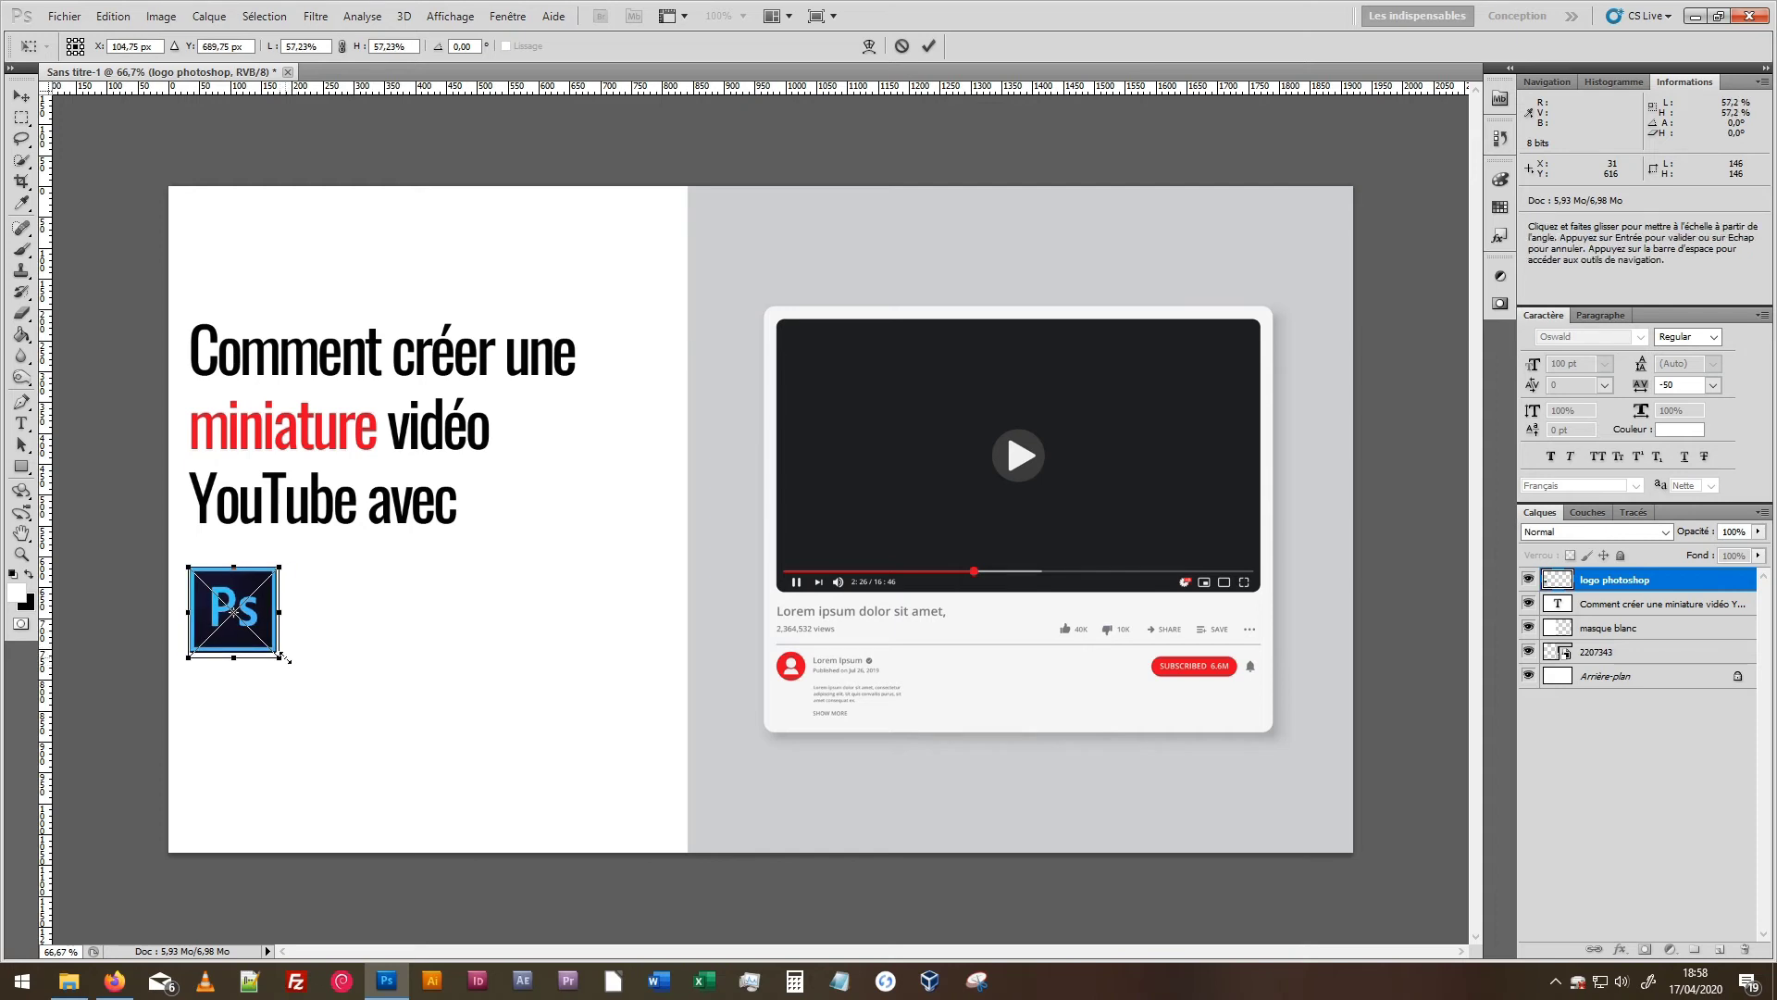
pyautogui.press('Return')
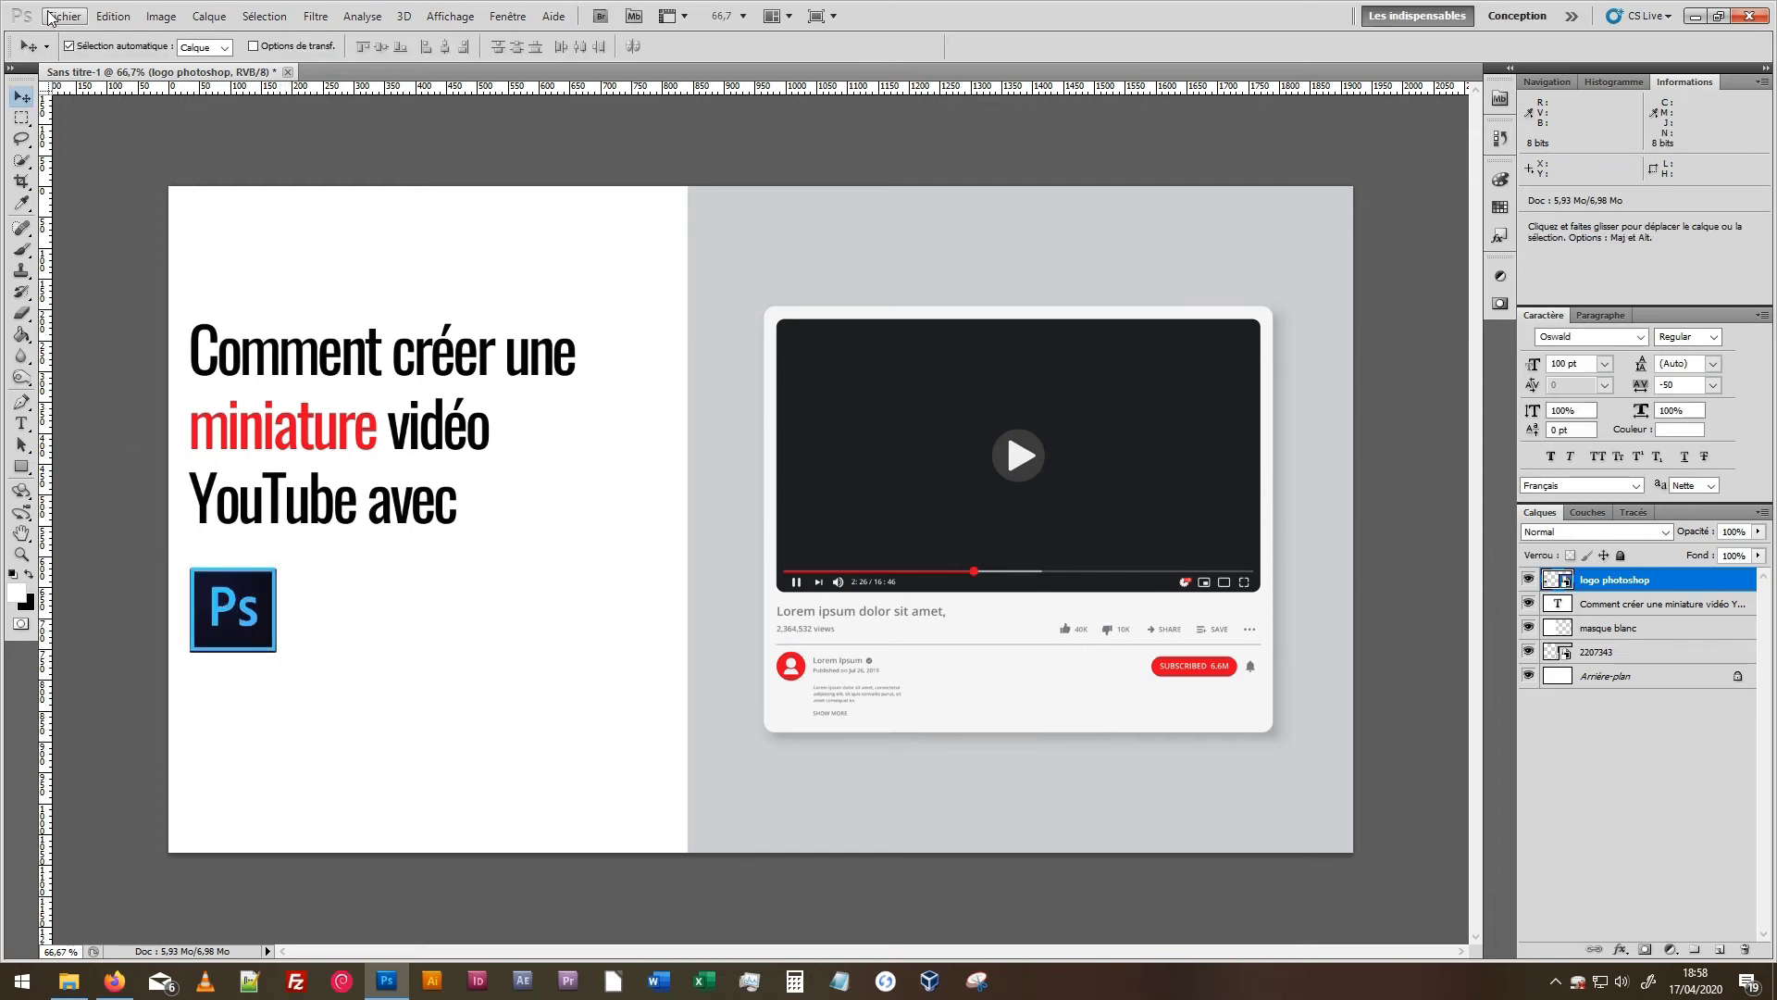
pyautogui.click(65, 16)
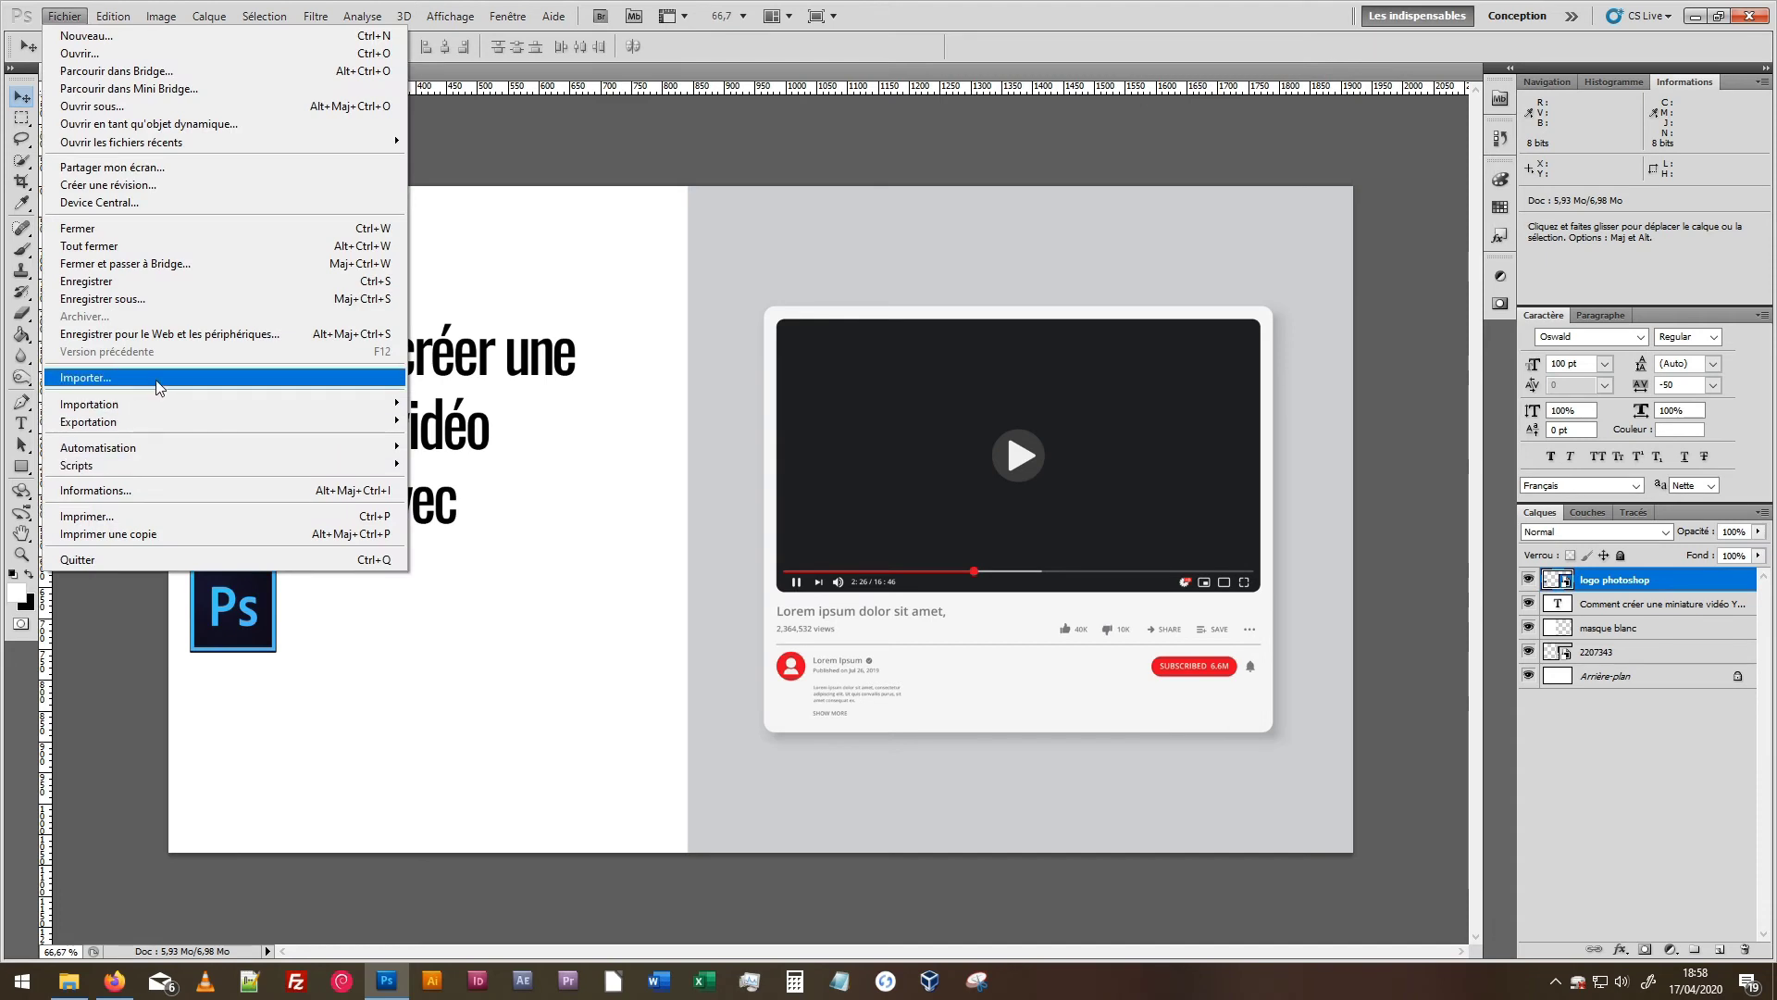
pyautogui.click(306, 927)
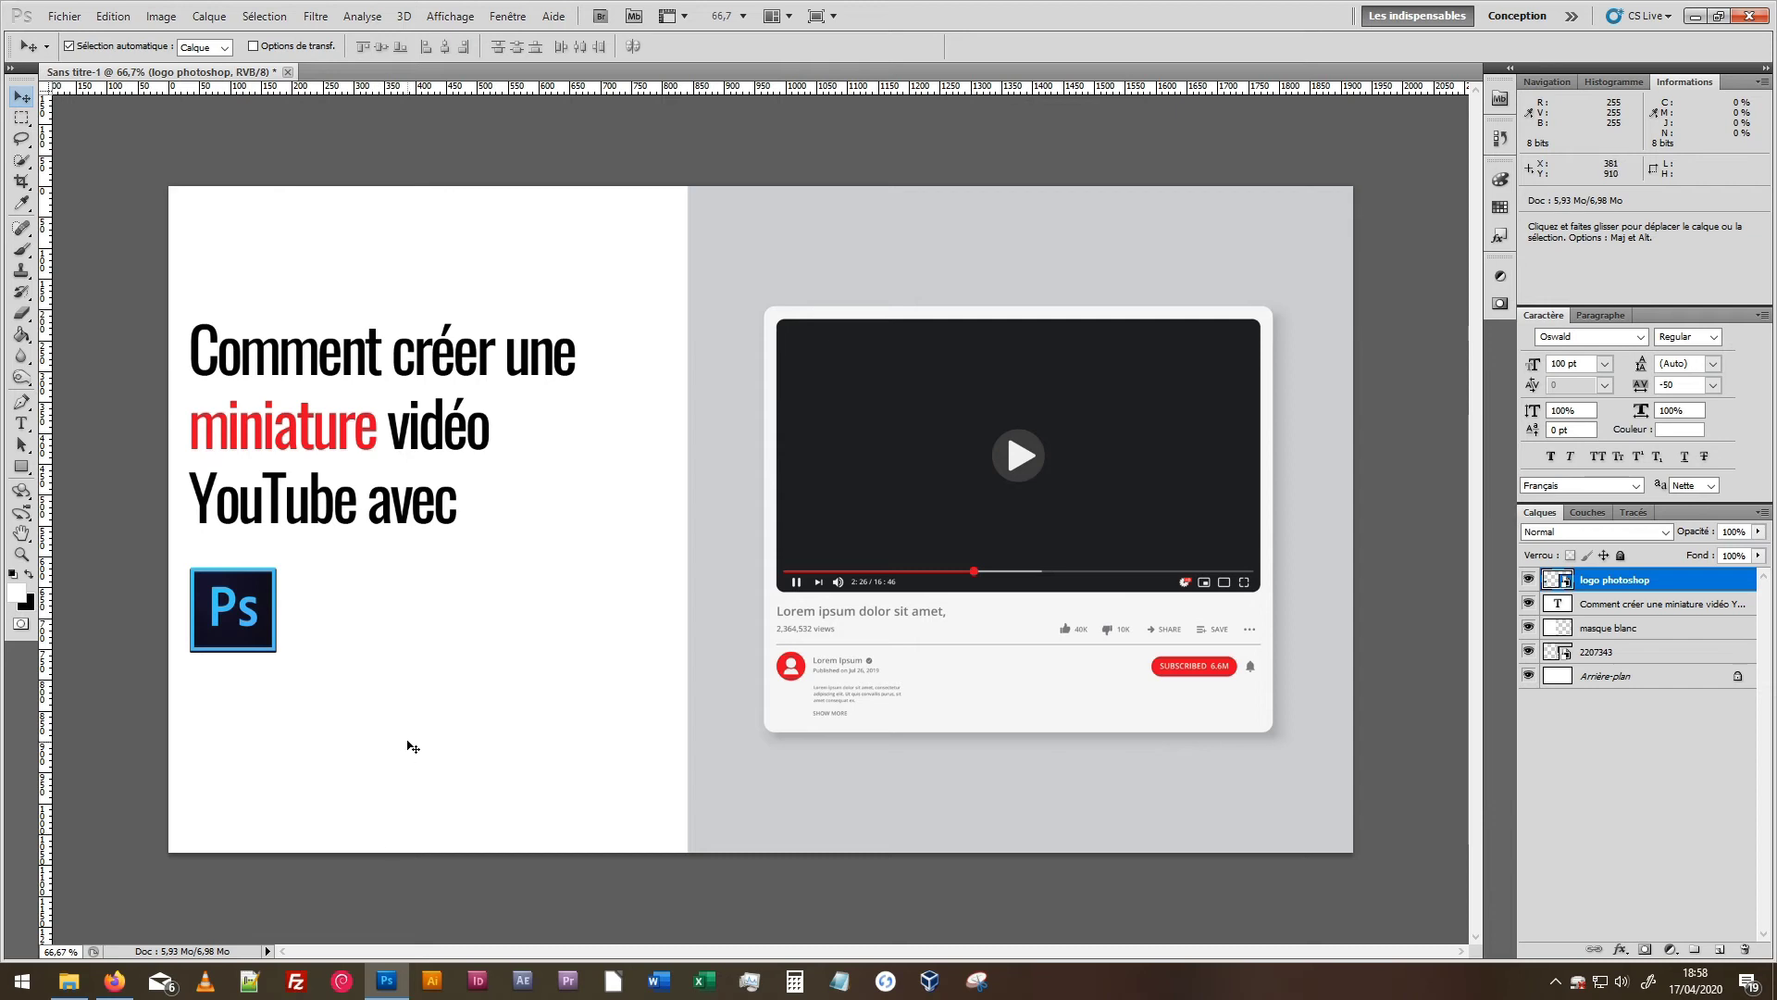
# Add a separate text reading "Photoshop ?" to the right of the Photoshop logo.
pyautogui.press('t')
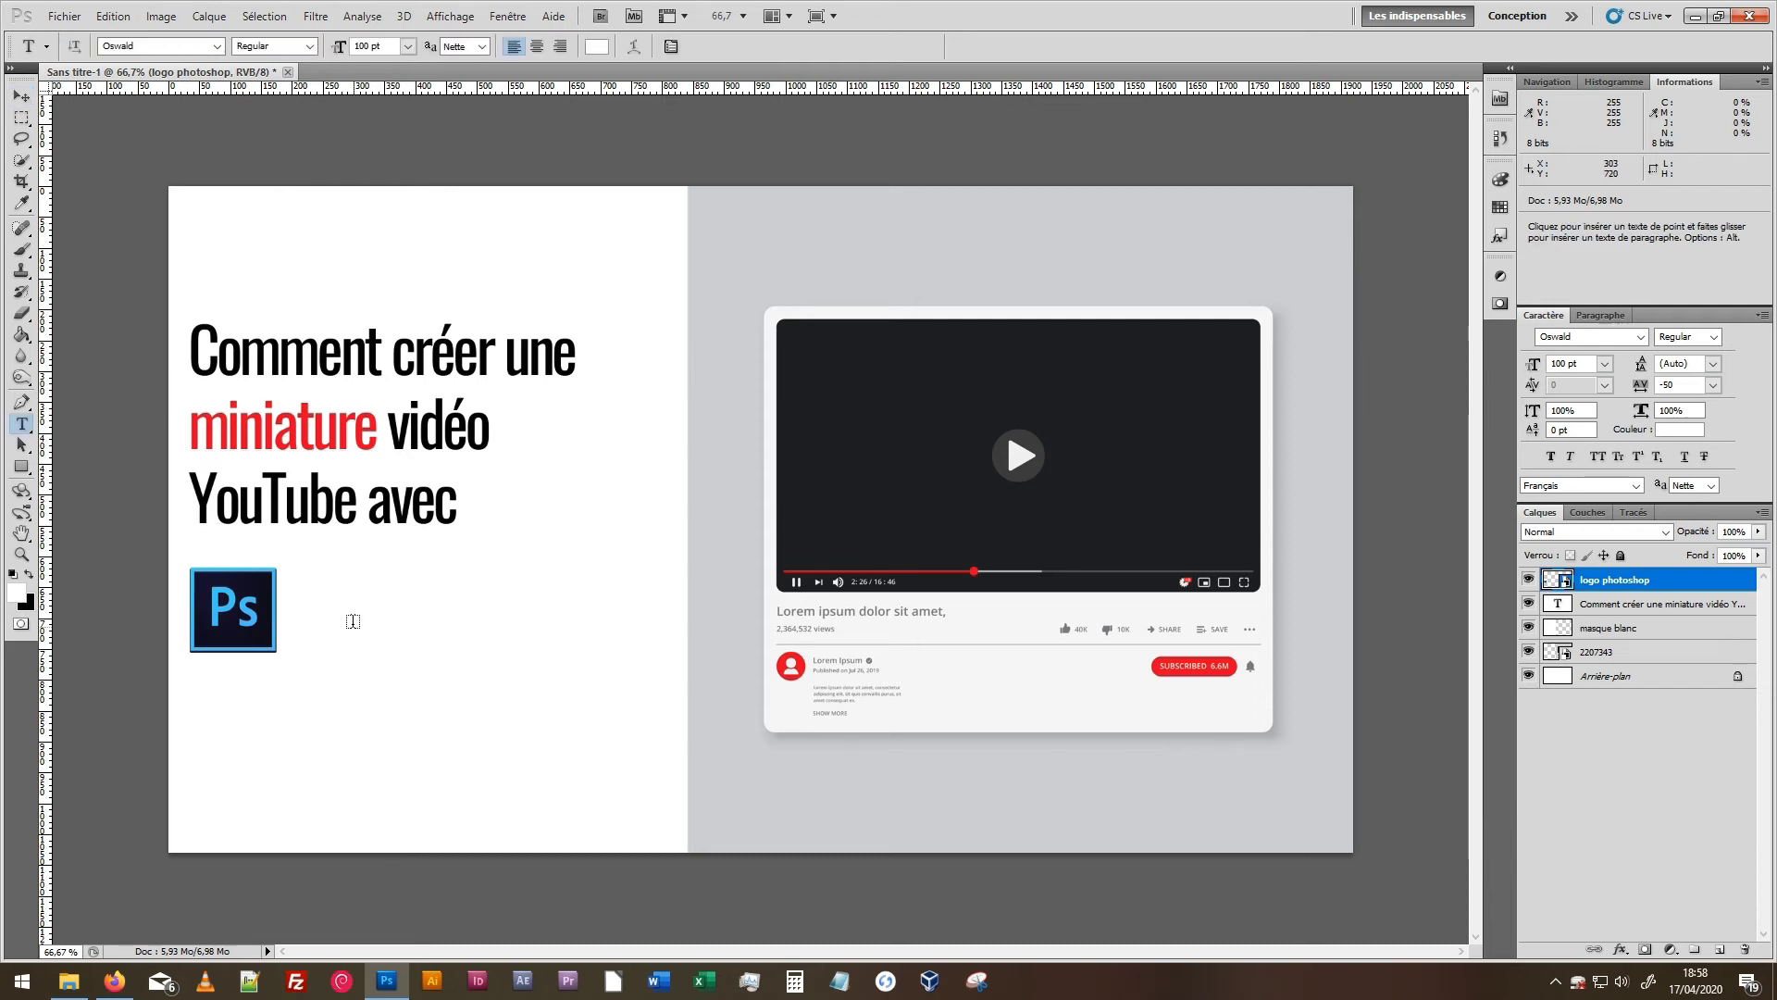
pyautogui.click(346, 617)
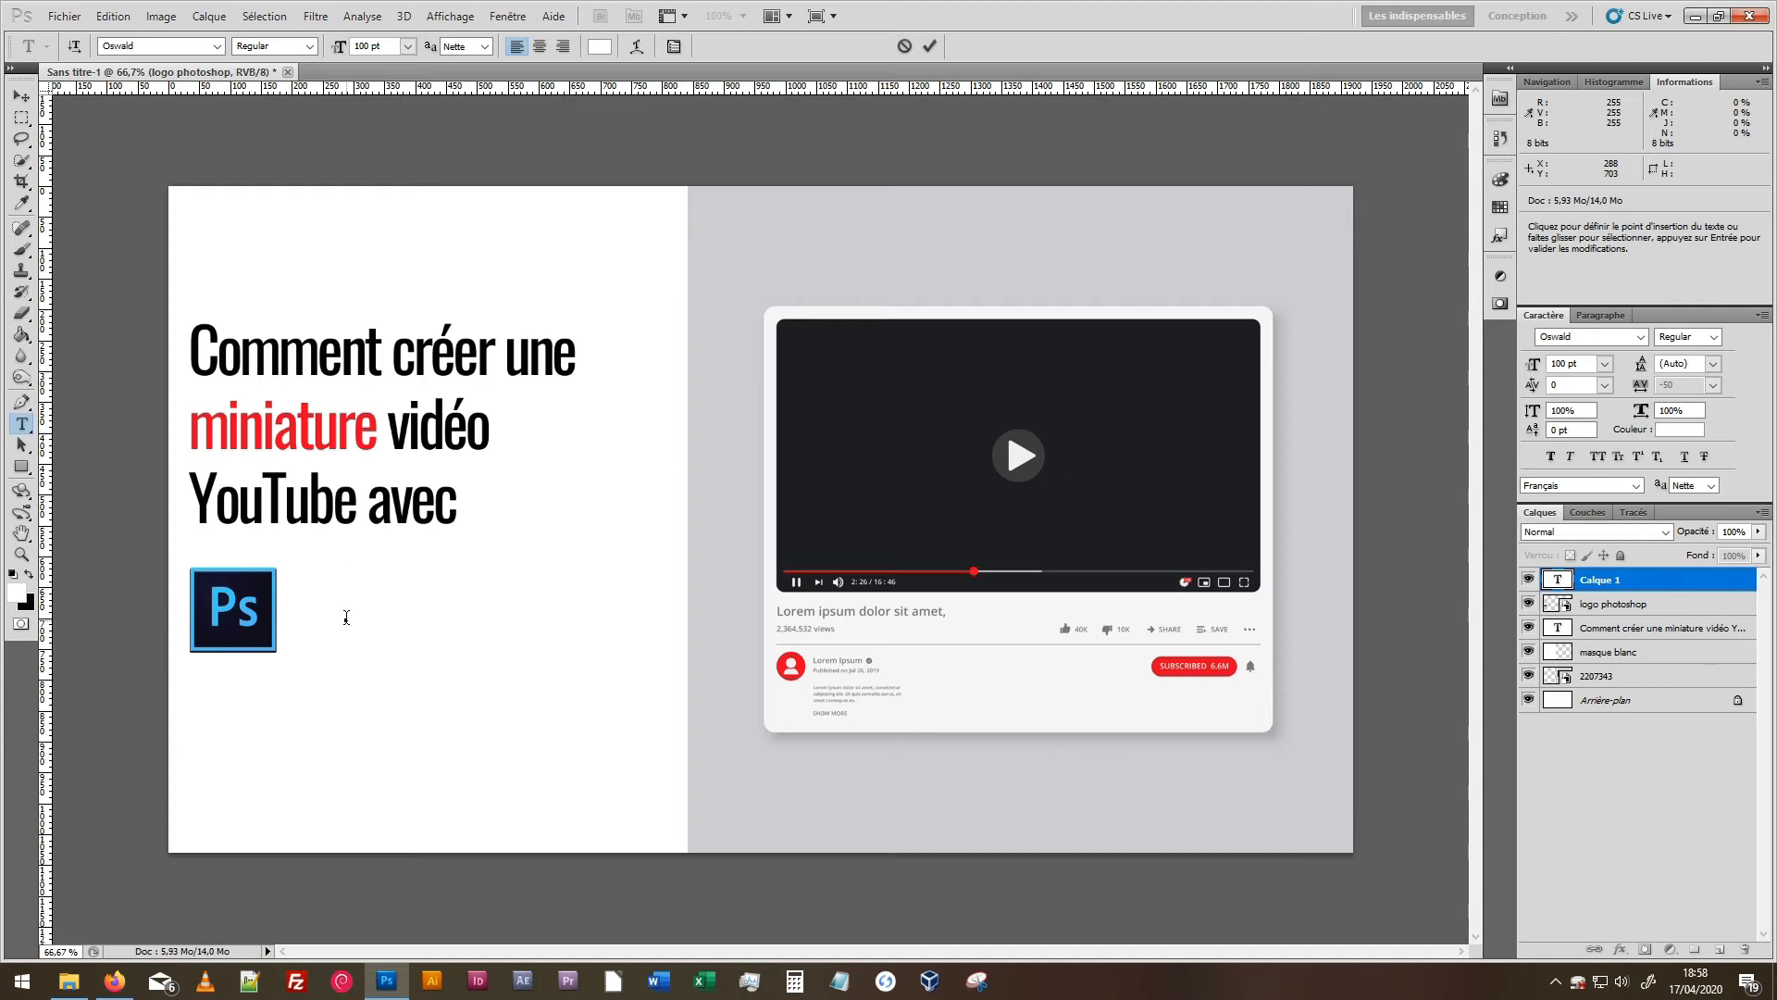
pyautogui.write('________')
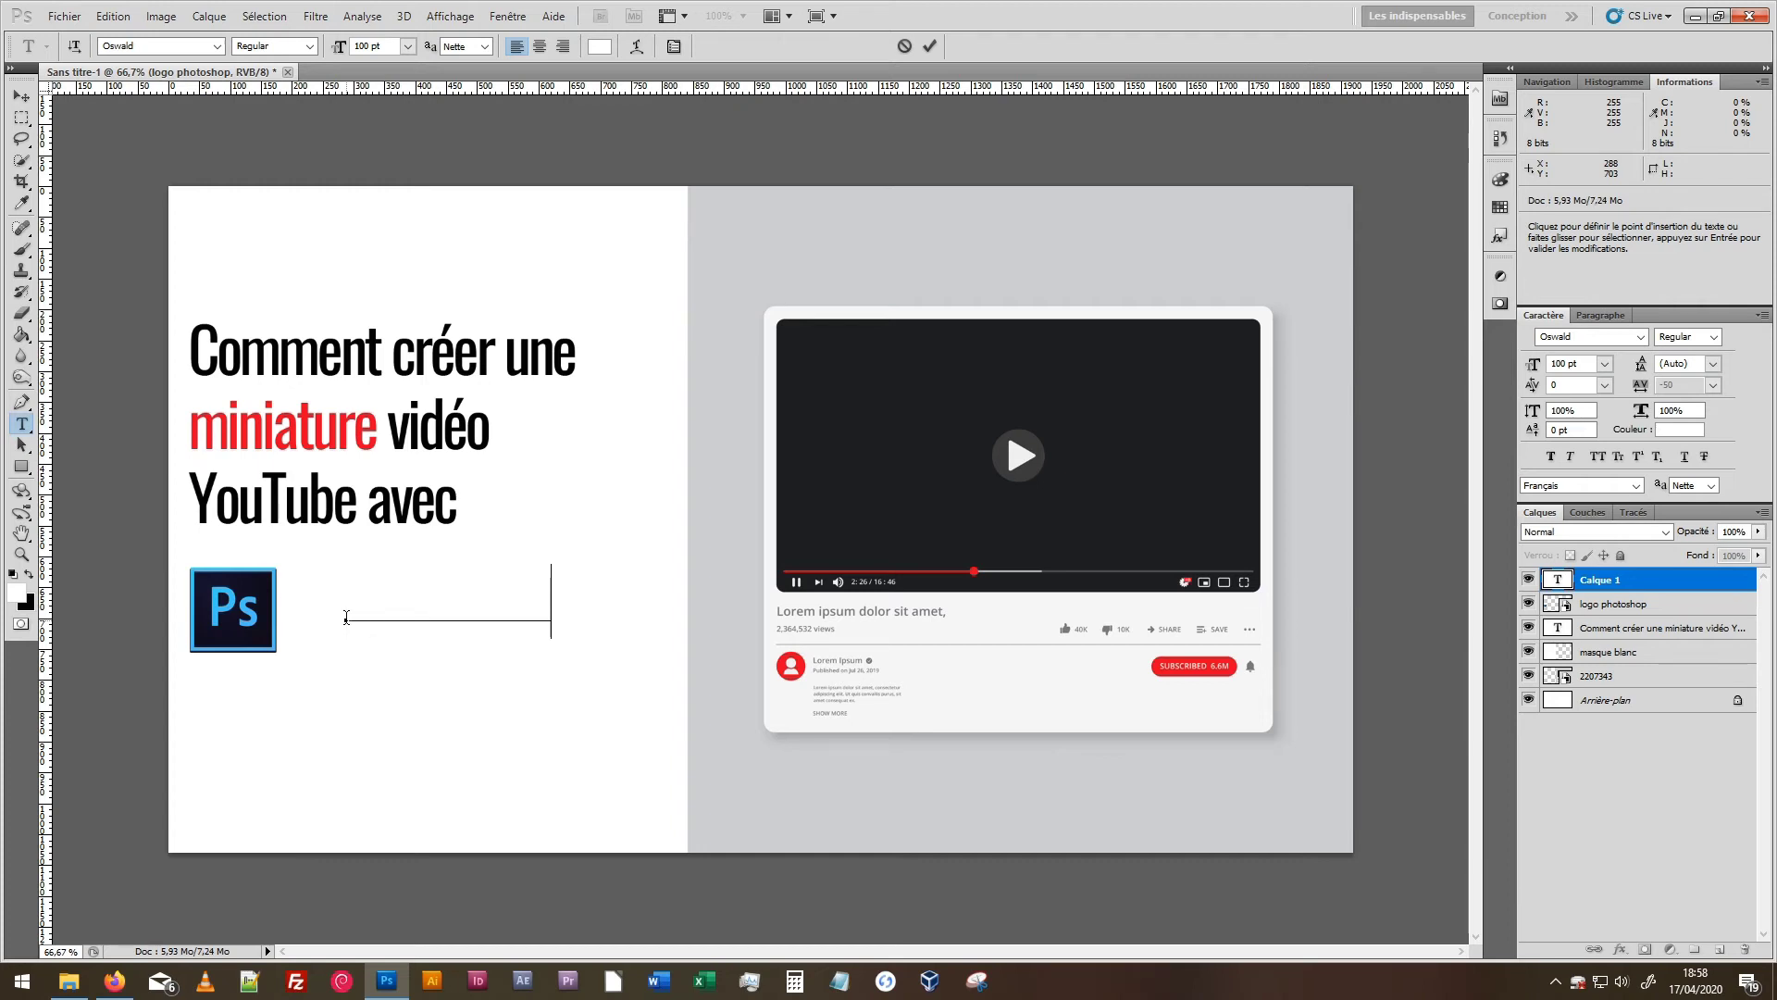
pyautogui.write(' __')
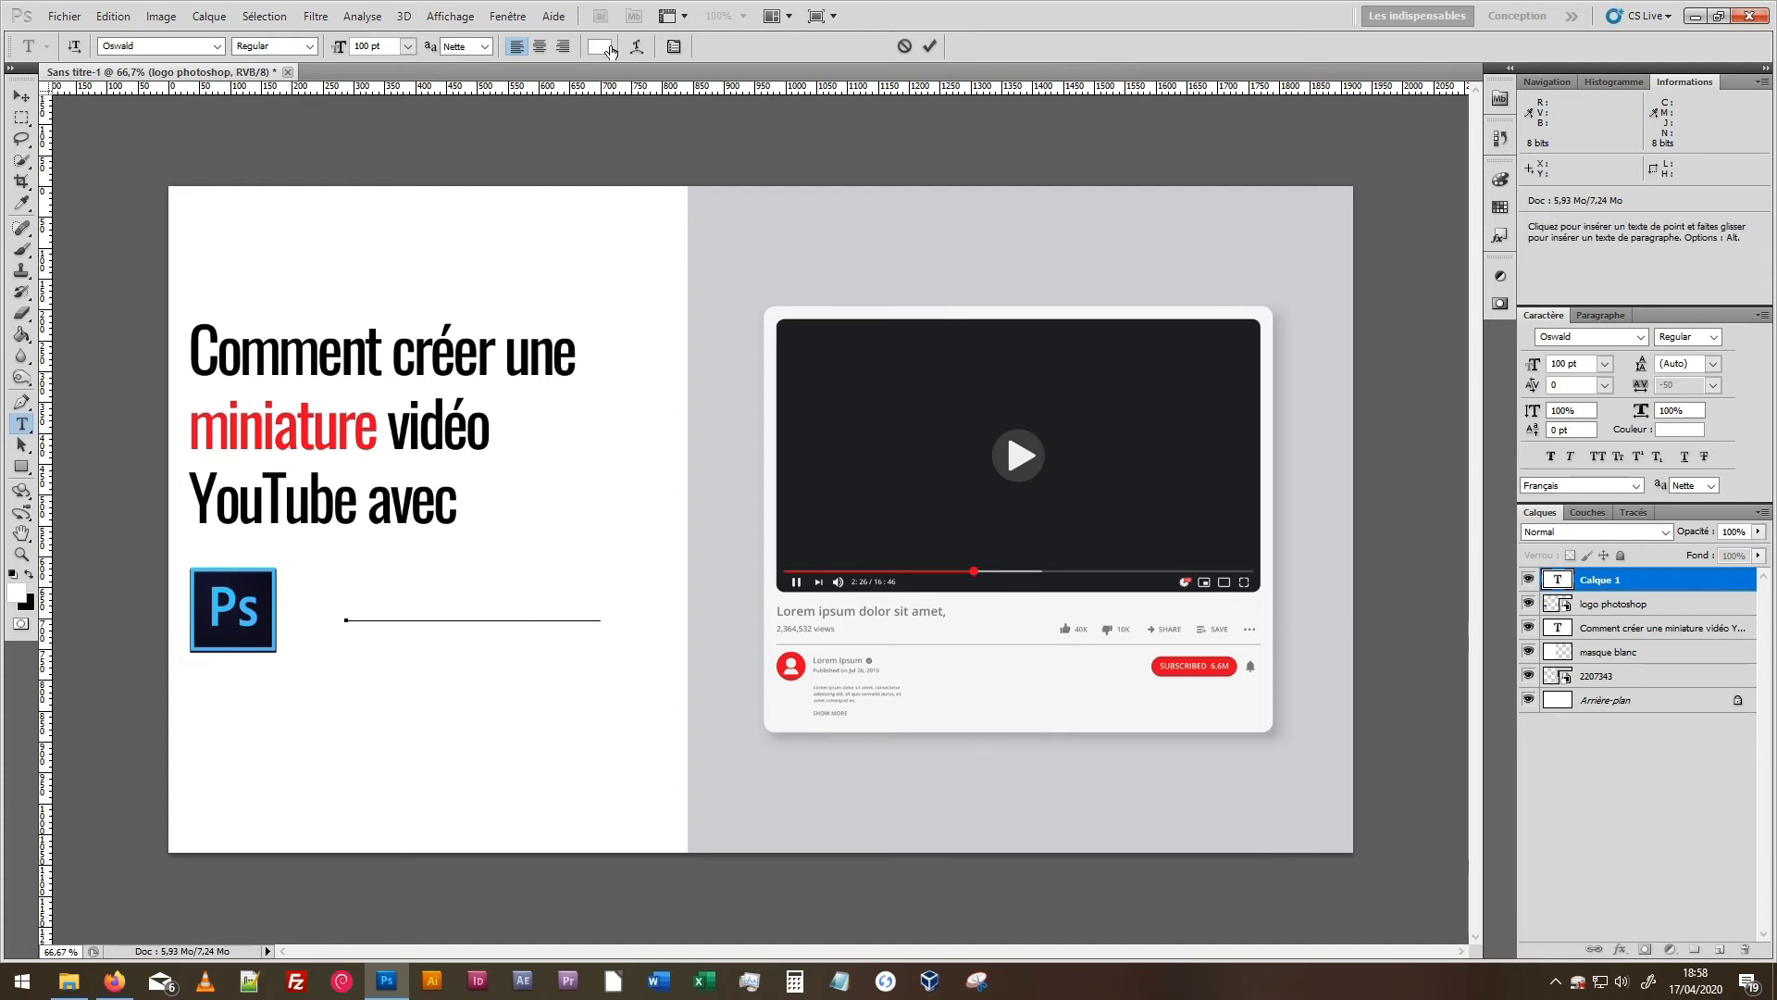
# Set the colour of the whole "Photoshop ?" text to black and commit the text layer.
pyautogui.hotkey('ctrl', 'a')
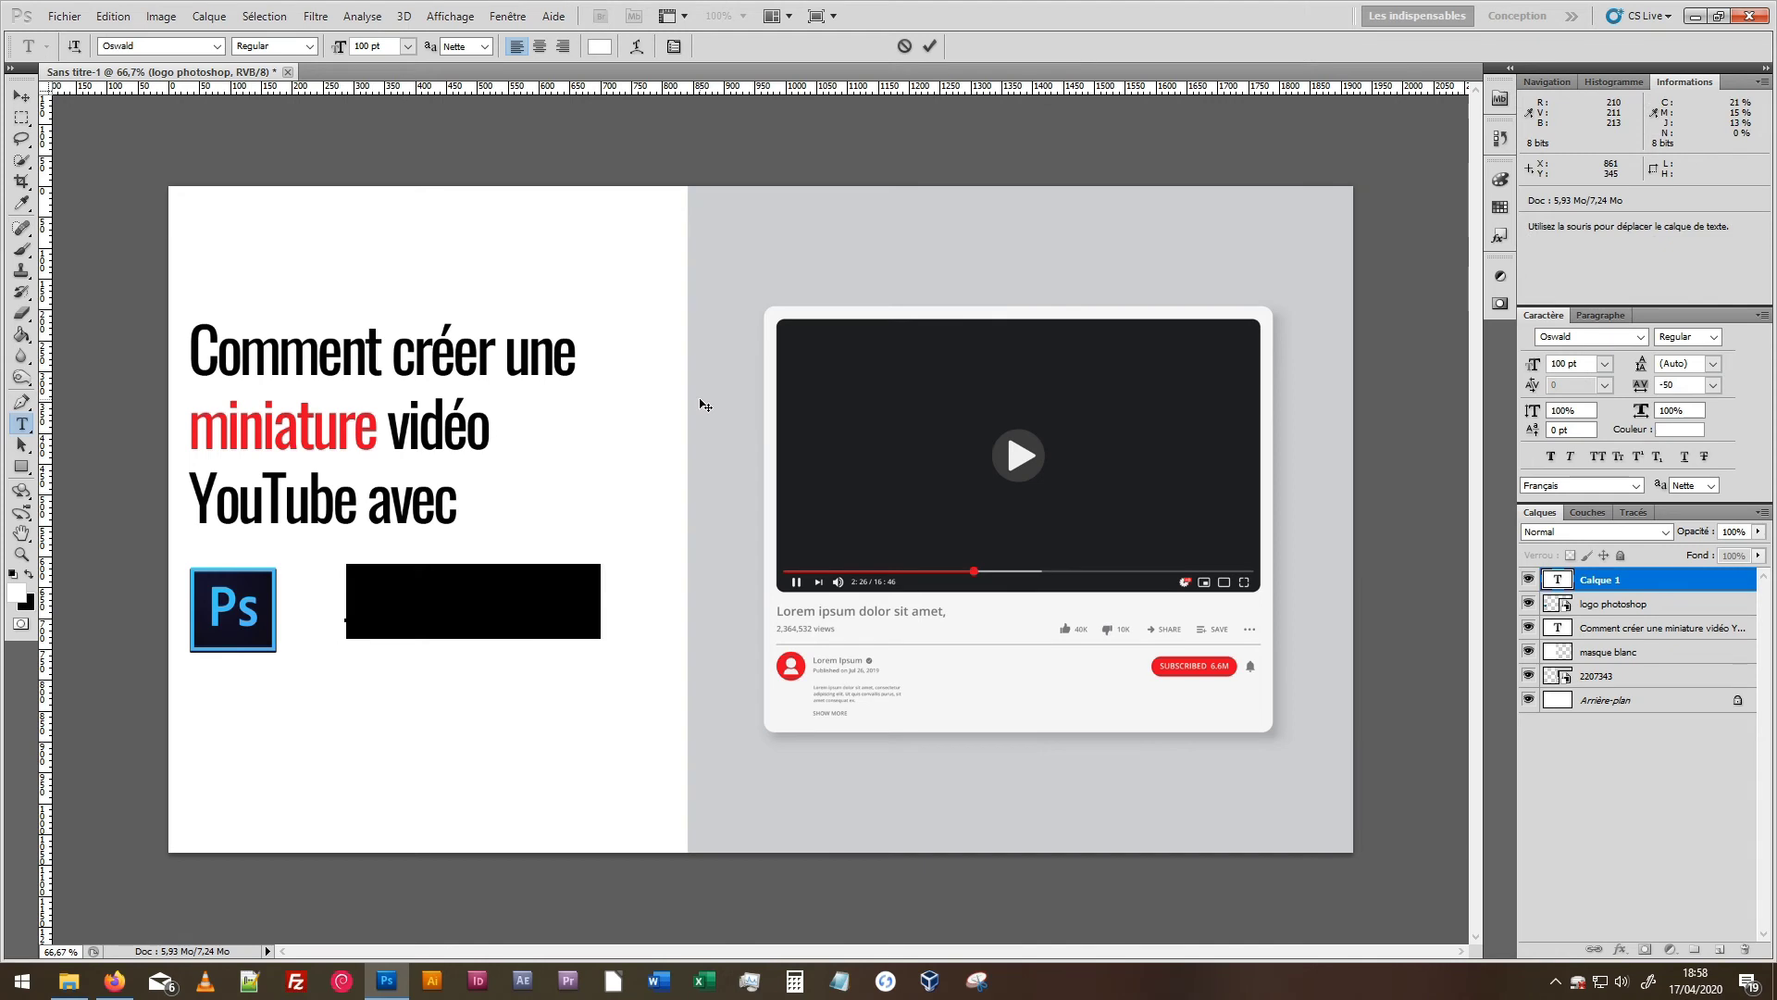
pyautogui.click(600, 46)
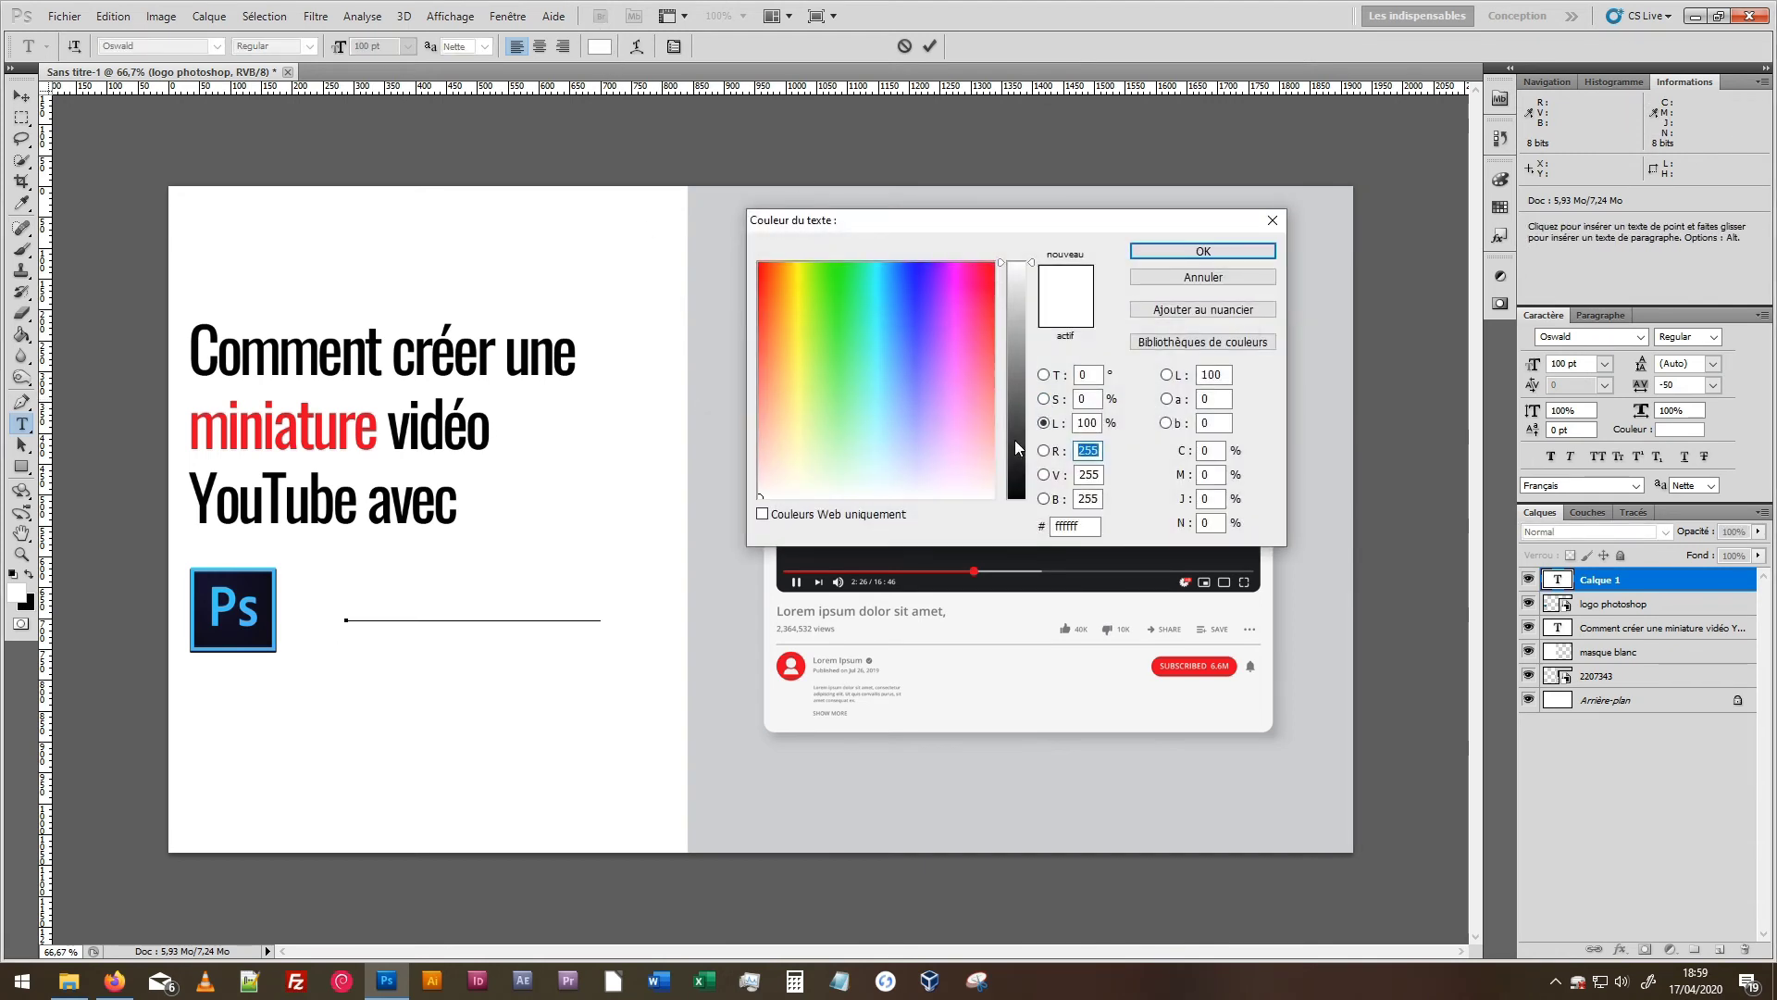
pyautogui.moveTo(1015, 440); pyautogui.dragTo(1016, 497)
pyautogui.click(1203, 252)
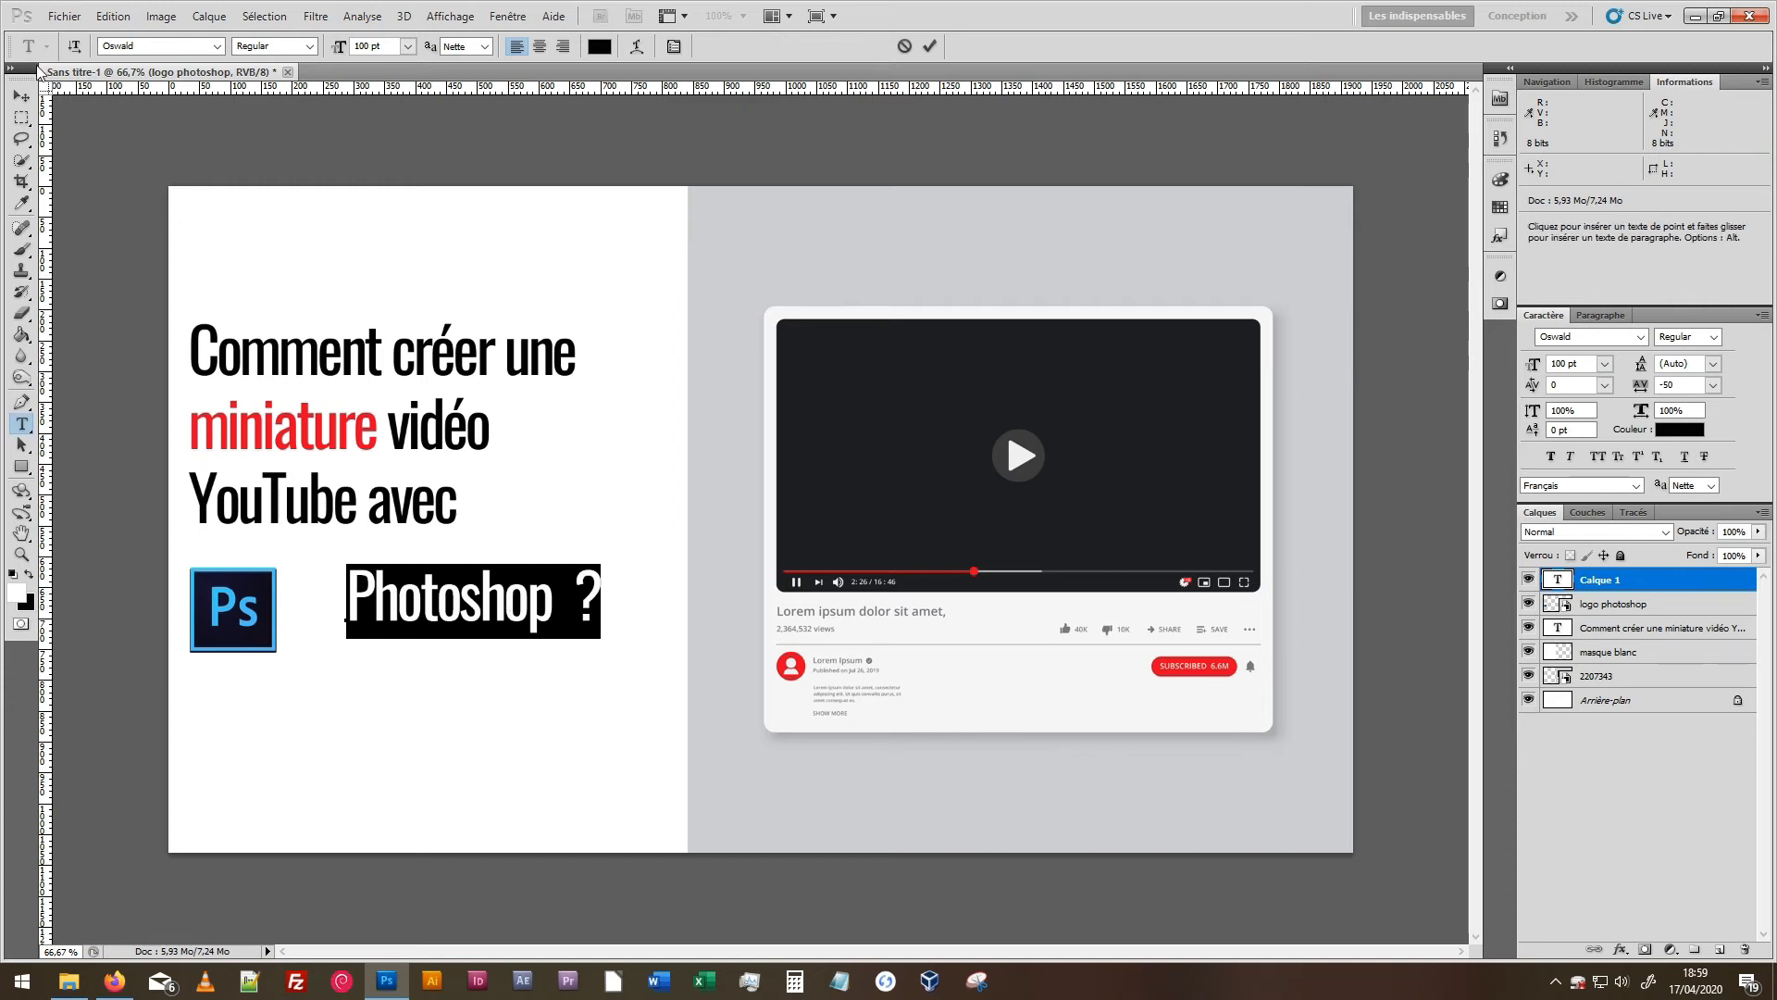
pyautogui.click(20, 98)
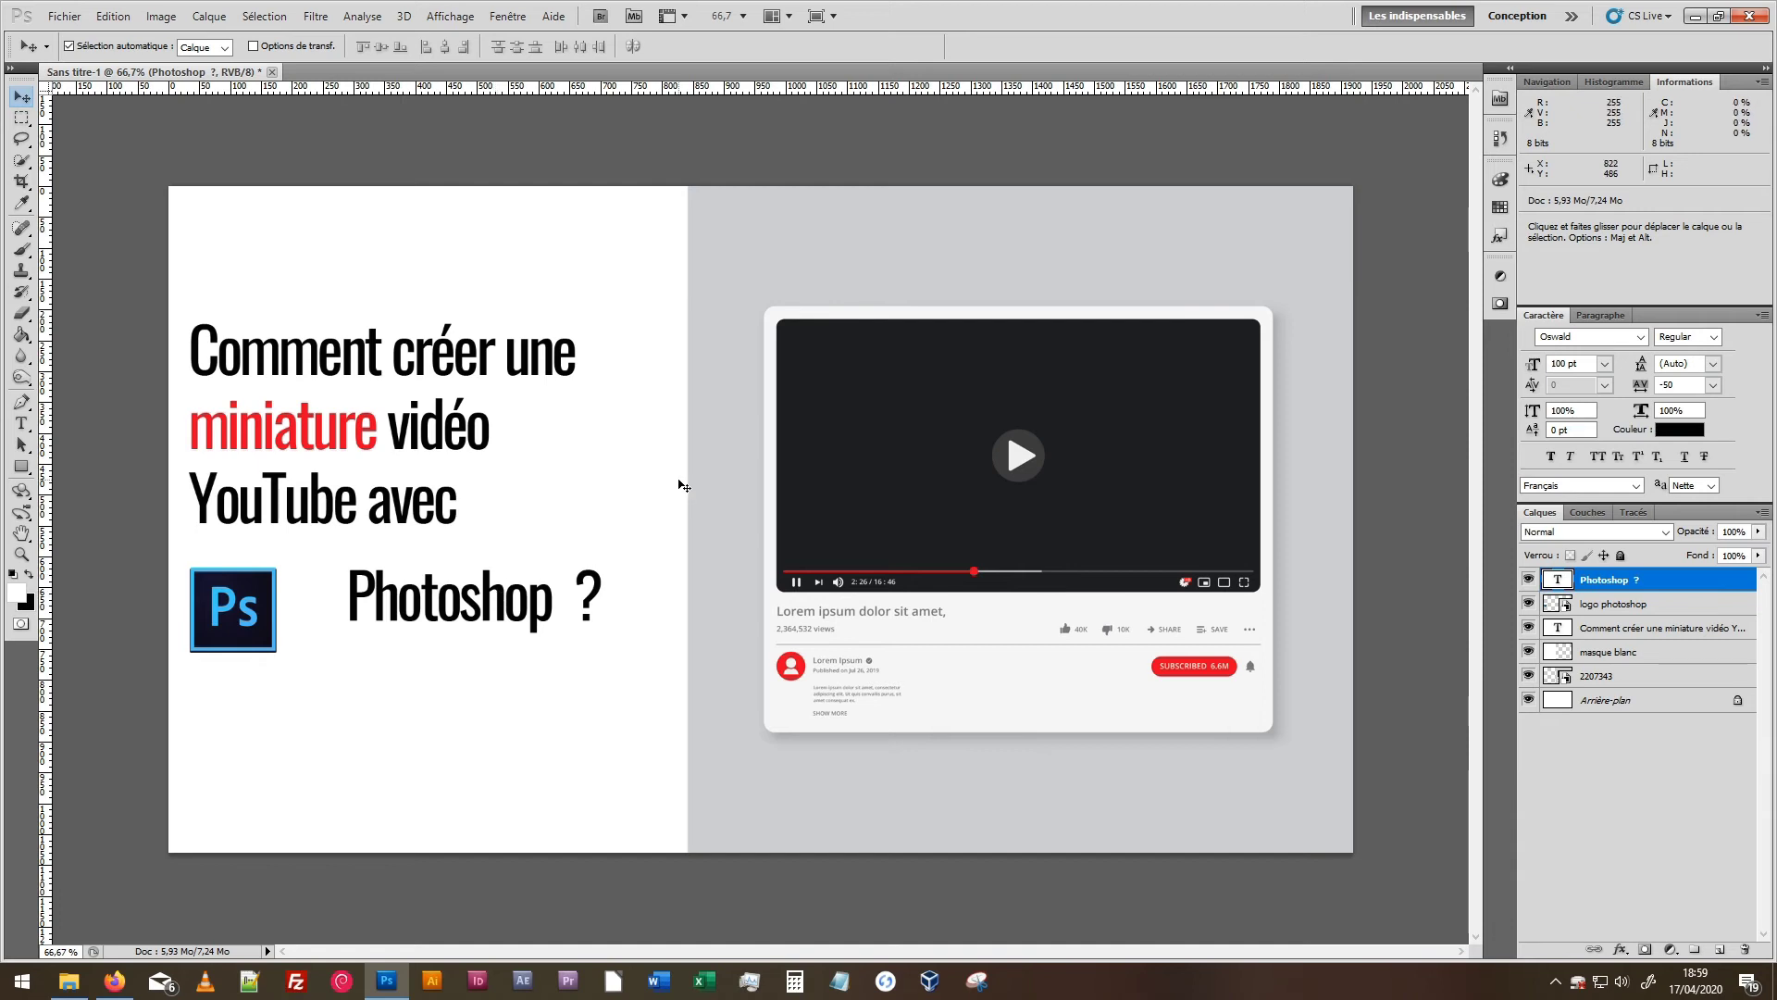
# Move the "Photoshop ?" text close to the right side of the Photoshop logo and centre it vertically on the logo.
pyautogui.moveTo(533, 591); pyautogui.dragTo(481, 598)
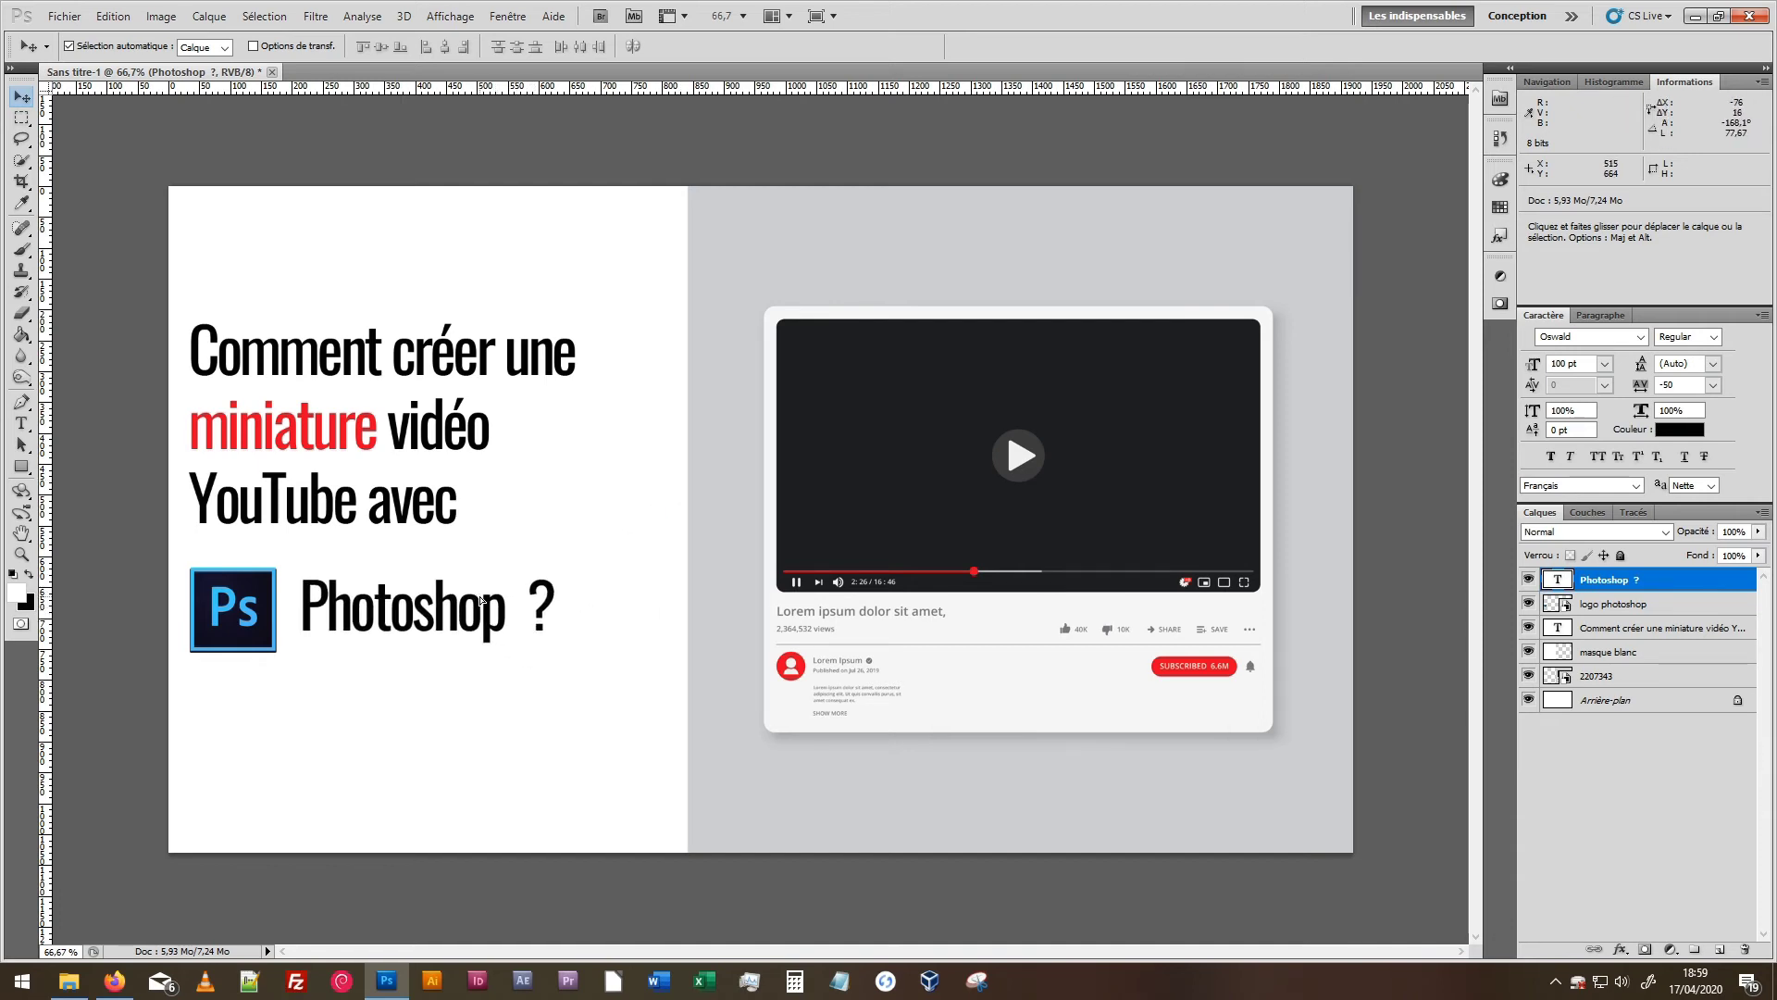
pyautogui.press('Down')
pyautogui.press('Down')
pyautogui.press('Down')
pyautogui.press('Down')
pyautogui.press('Down')
pyautogui.press('Down')
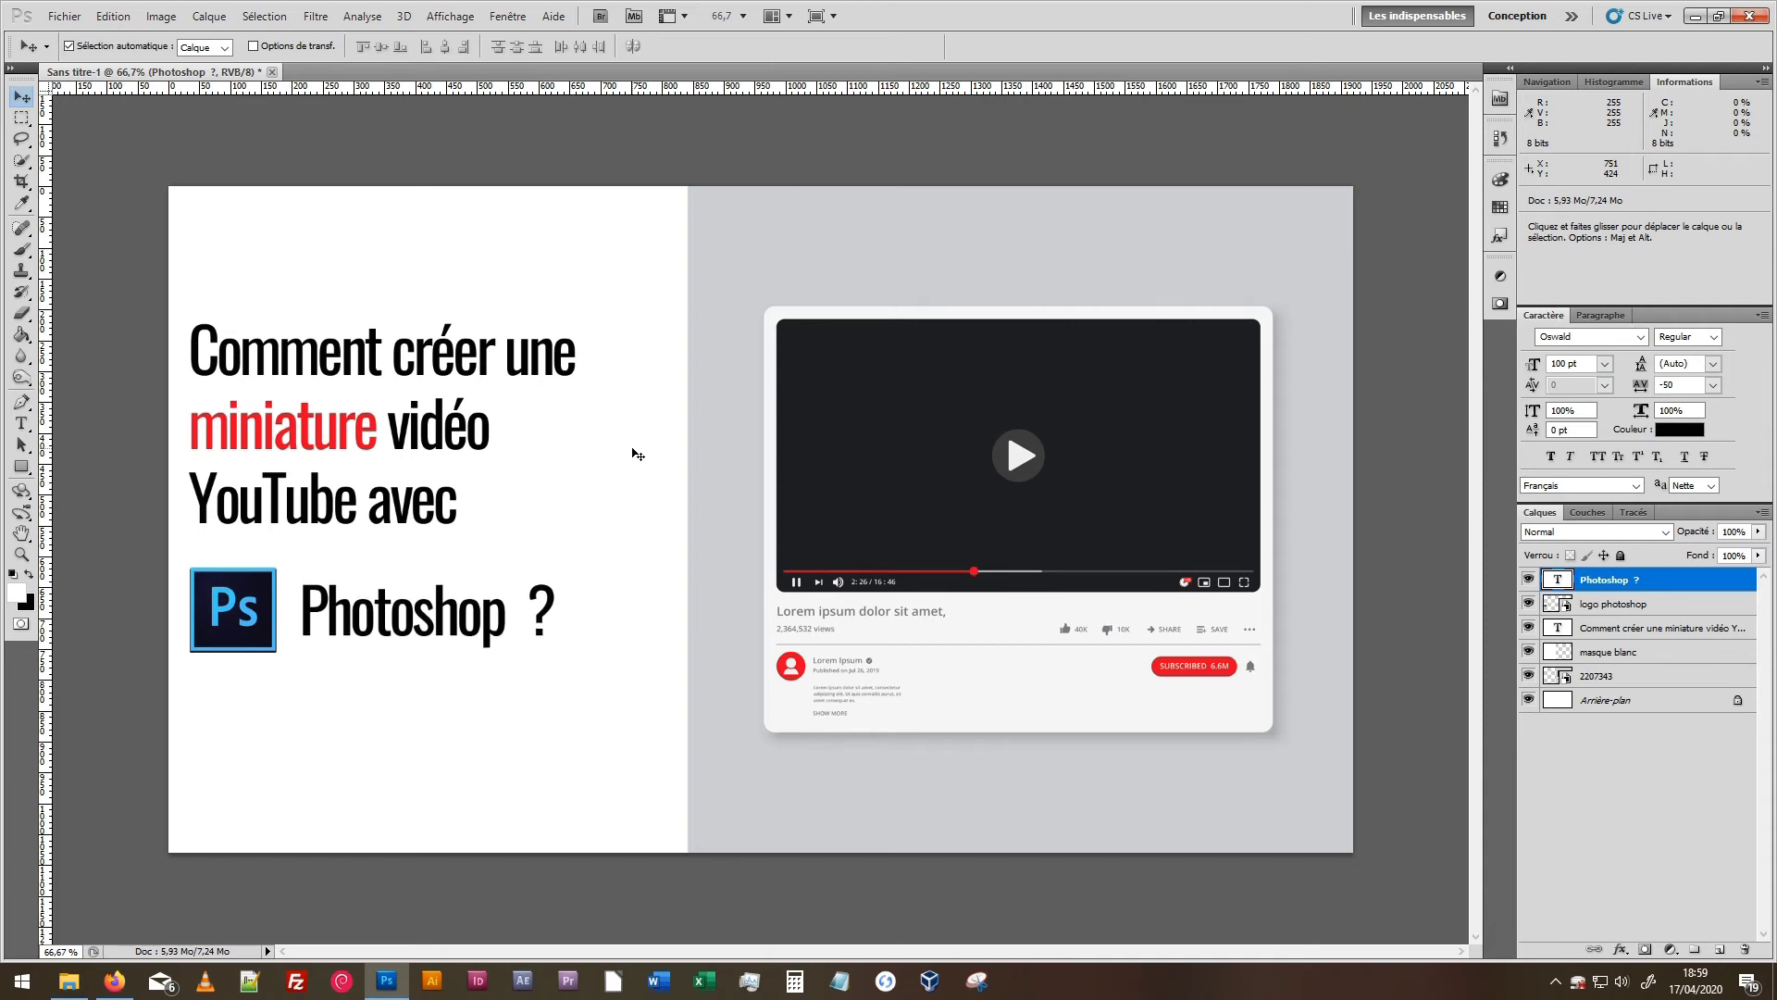
pyautogui.press('Up')
pyautogui.press('Up')
pyautogui.press('Up')
pyautogui.press('Up')
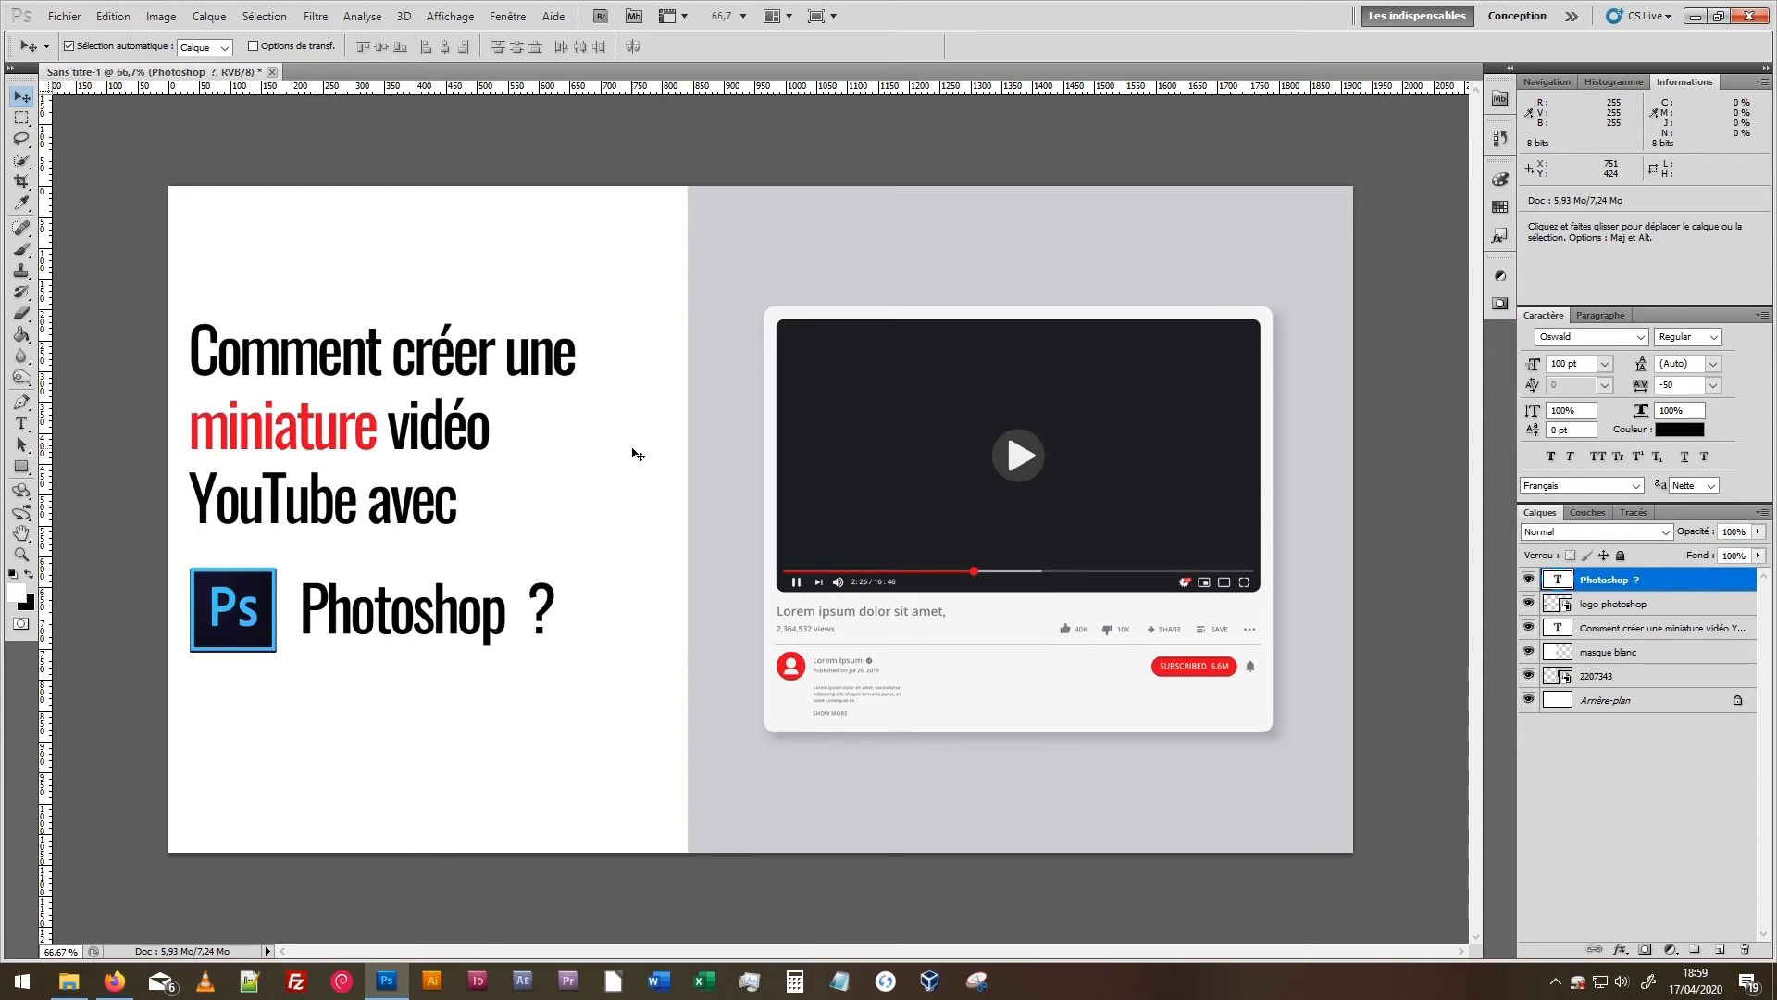
# Move the Photoshop logo and the "Photoshop ?" text together 30 px down, away from the title.
pyautogui.hotkey('ctrl', '-')
pyautogui.hotkey('ctrl', '-')
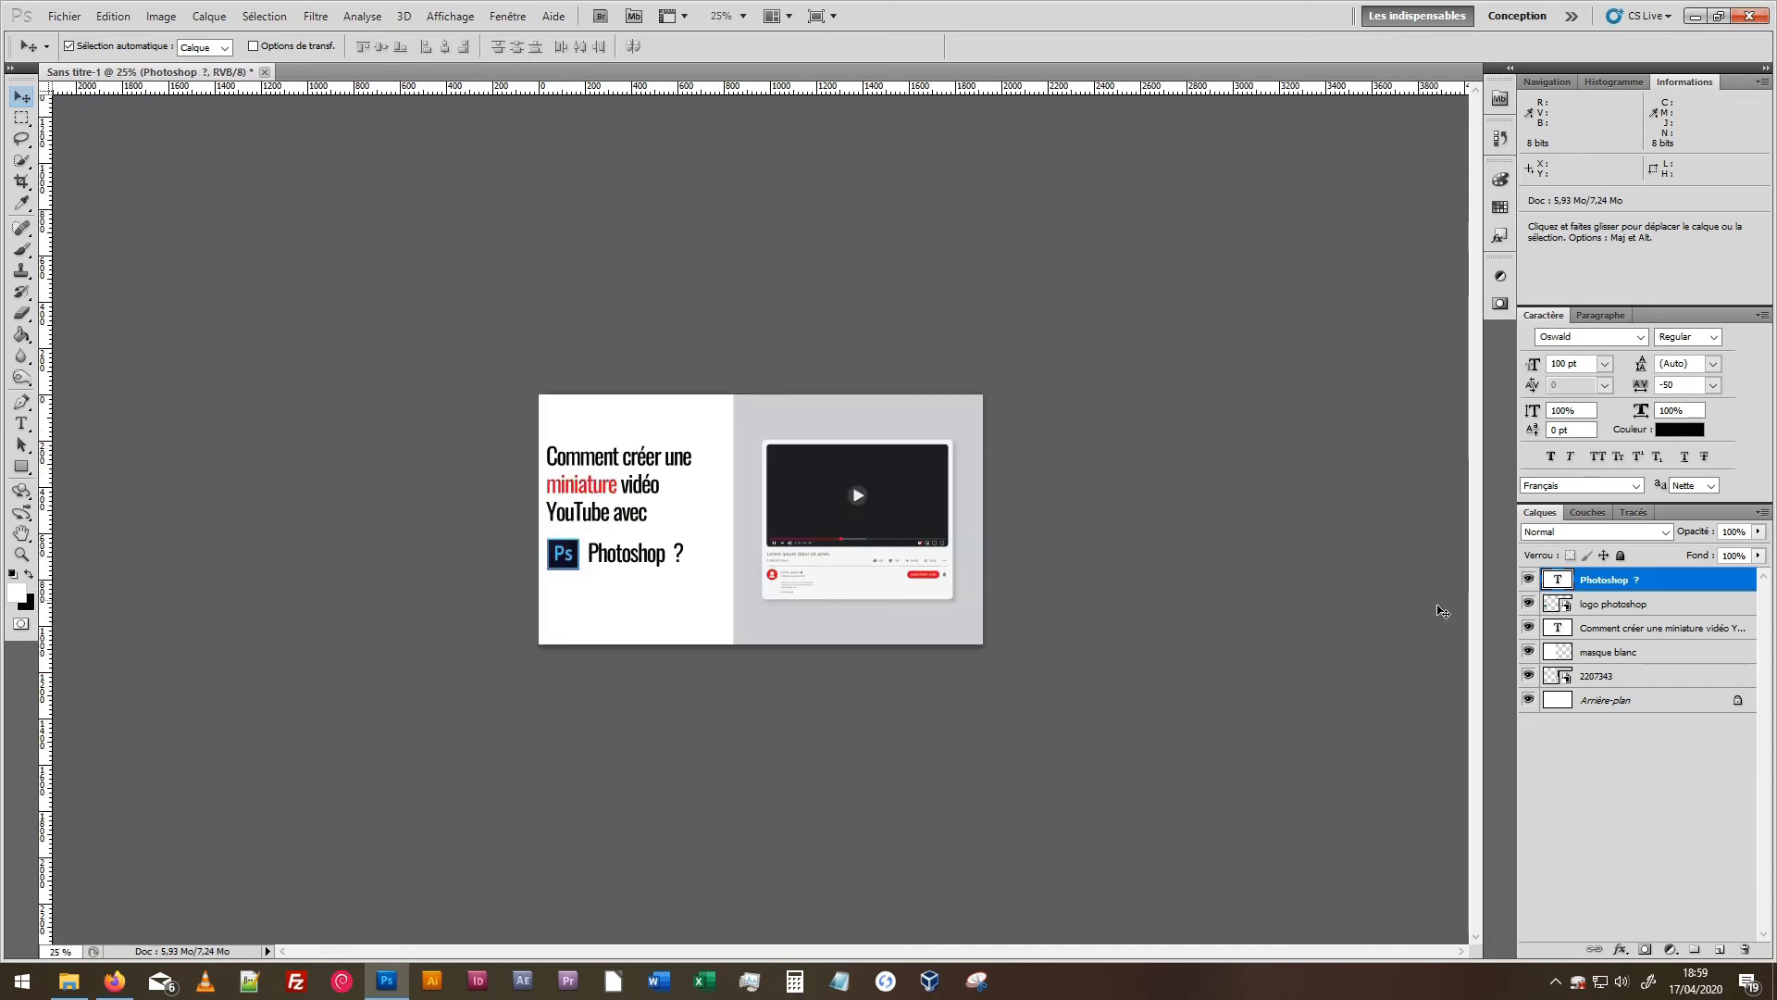
pyautogui.click(1672, 605)
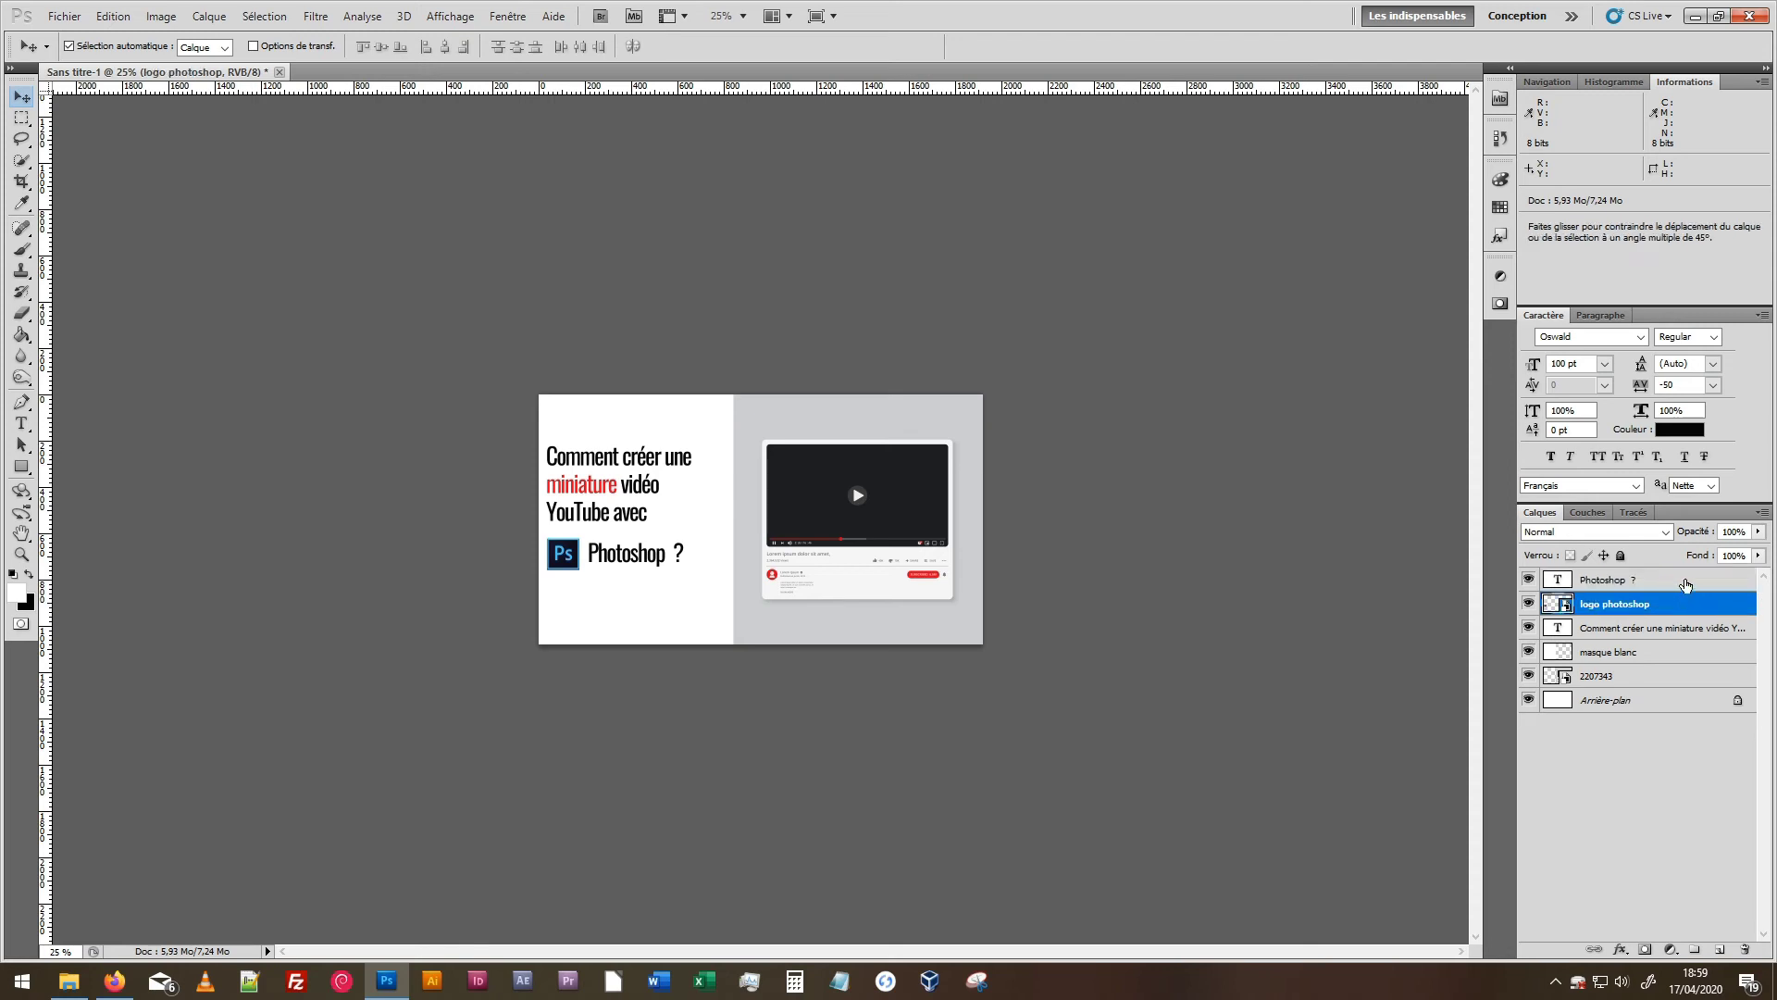
pyautogui.keyDown('ctrl'); pyautogui.click(1686, 585); pyautogui.keyUp('ctrl')
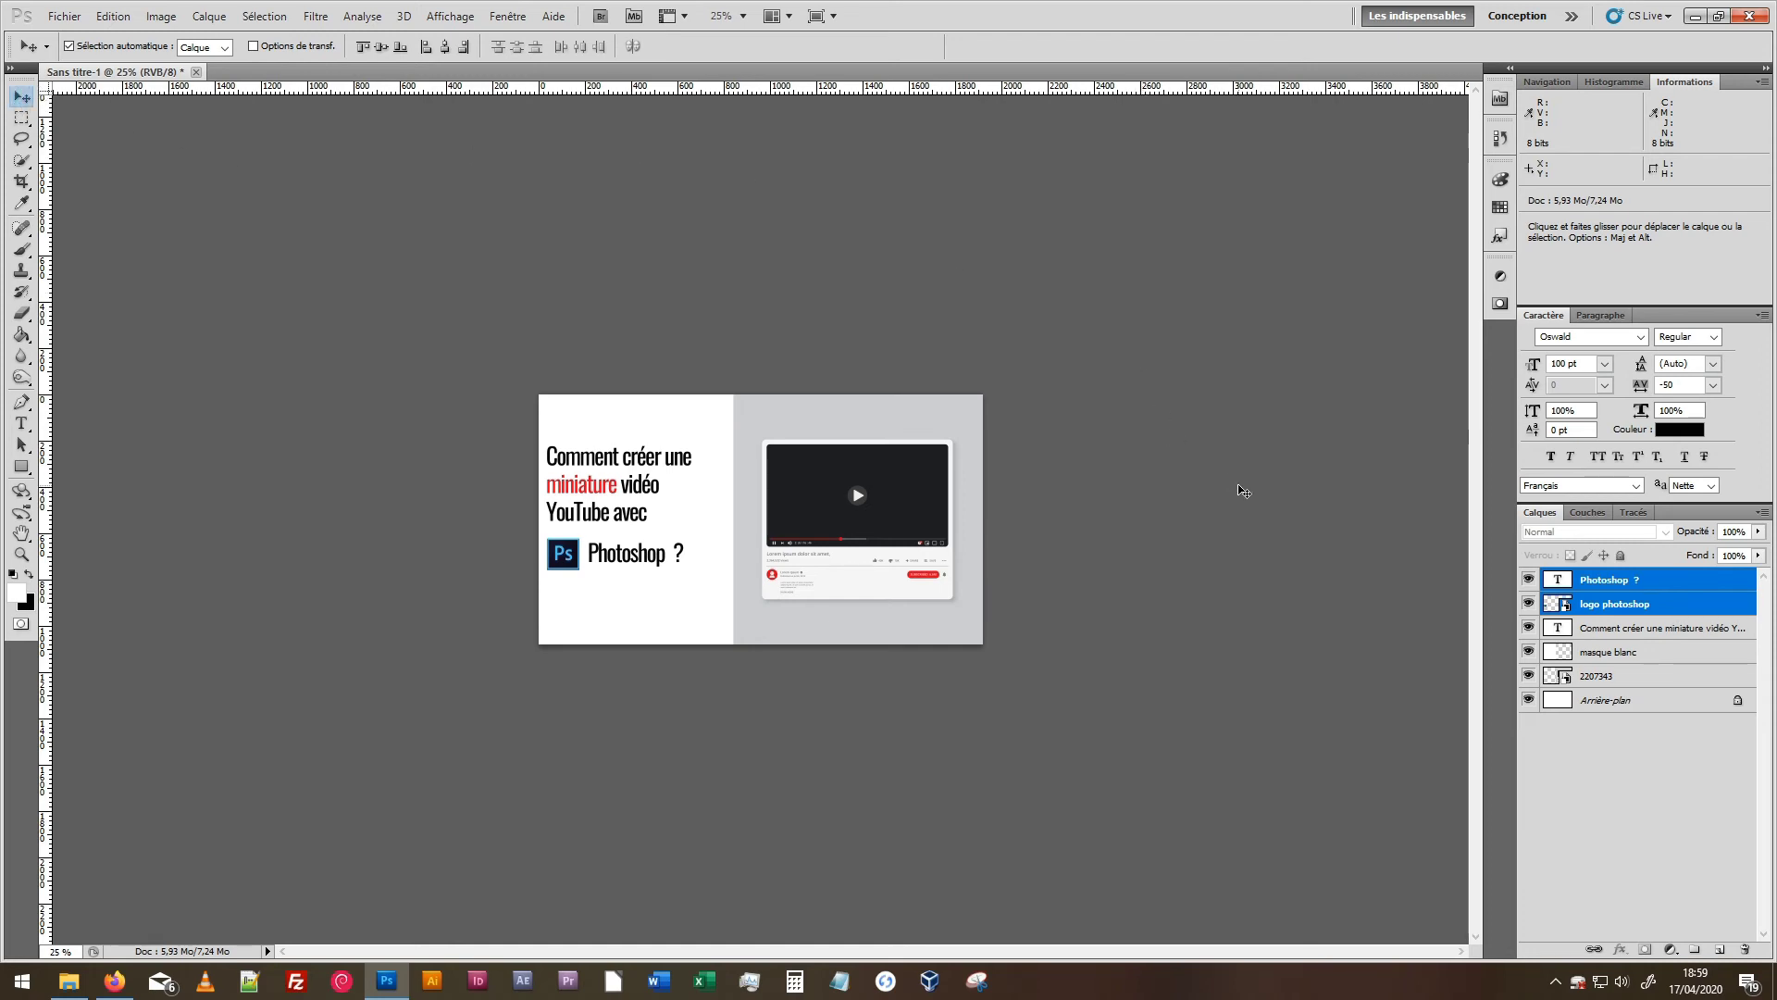
pyautogui.press('shift')
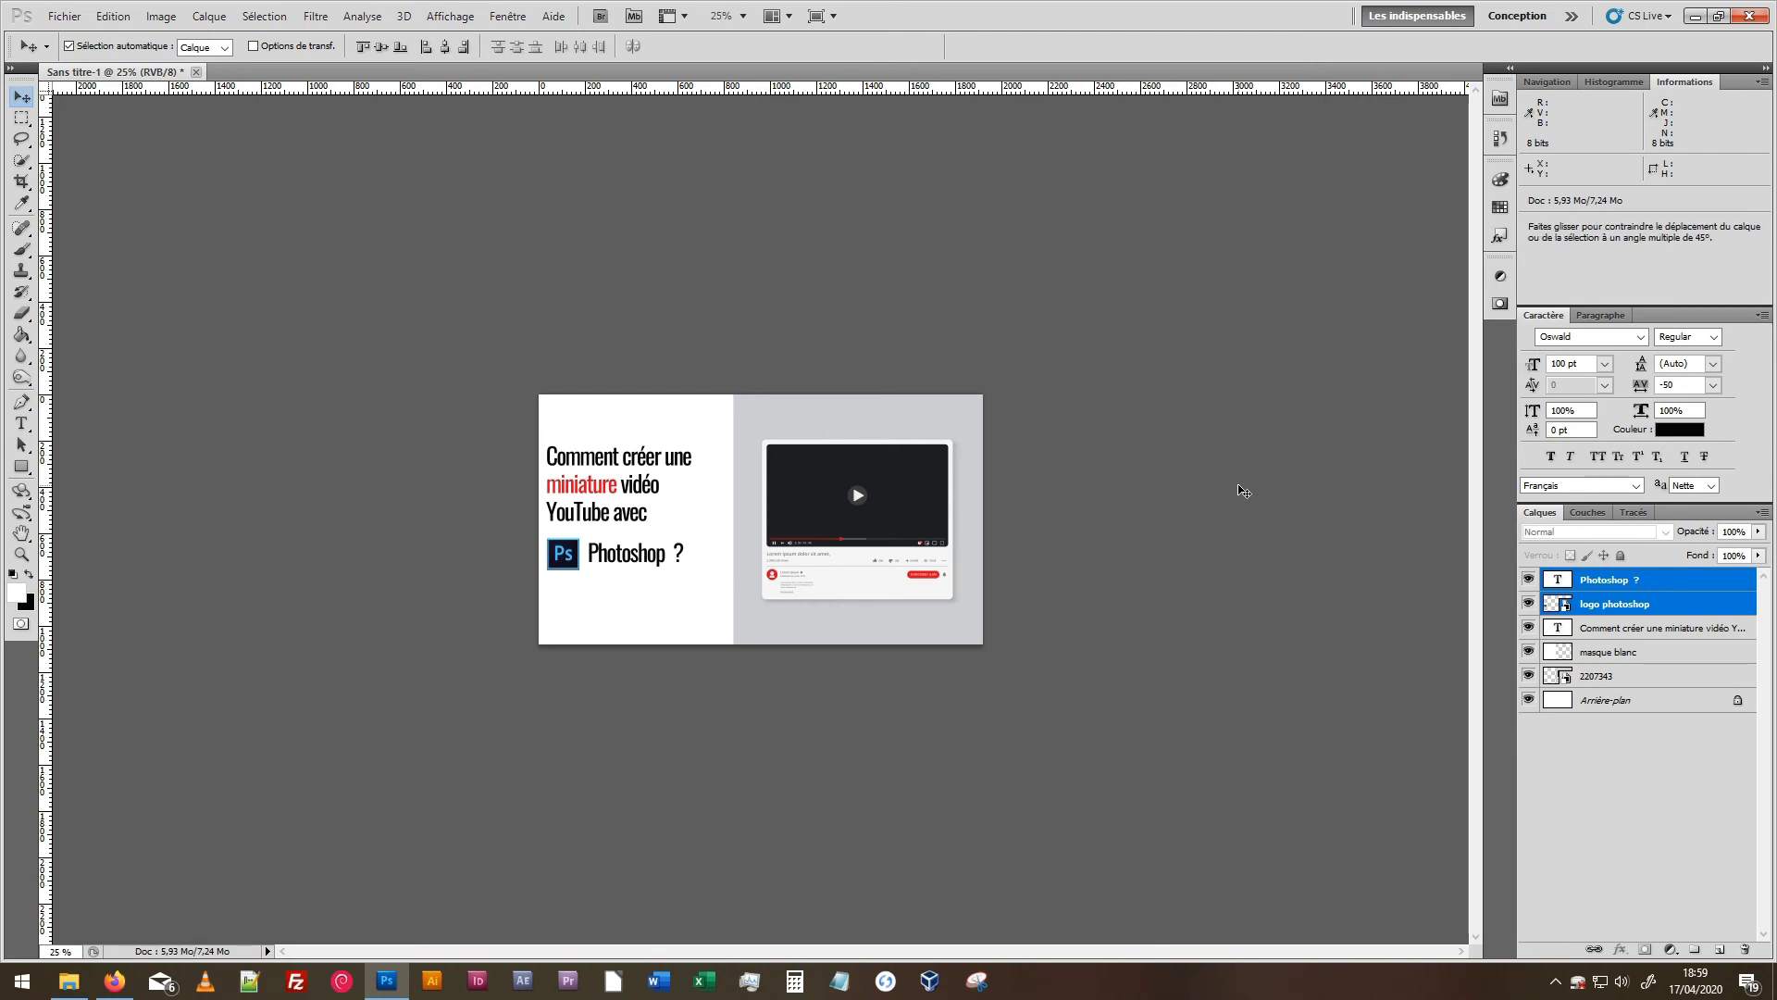
pyautogui.hotkey('shift', 'Down')
pyautogui.hotkey('shift', 'Down')
pyautogui.hotkey('shift', 'Down')
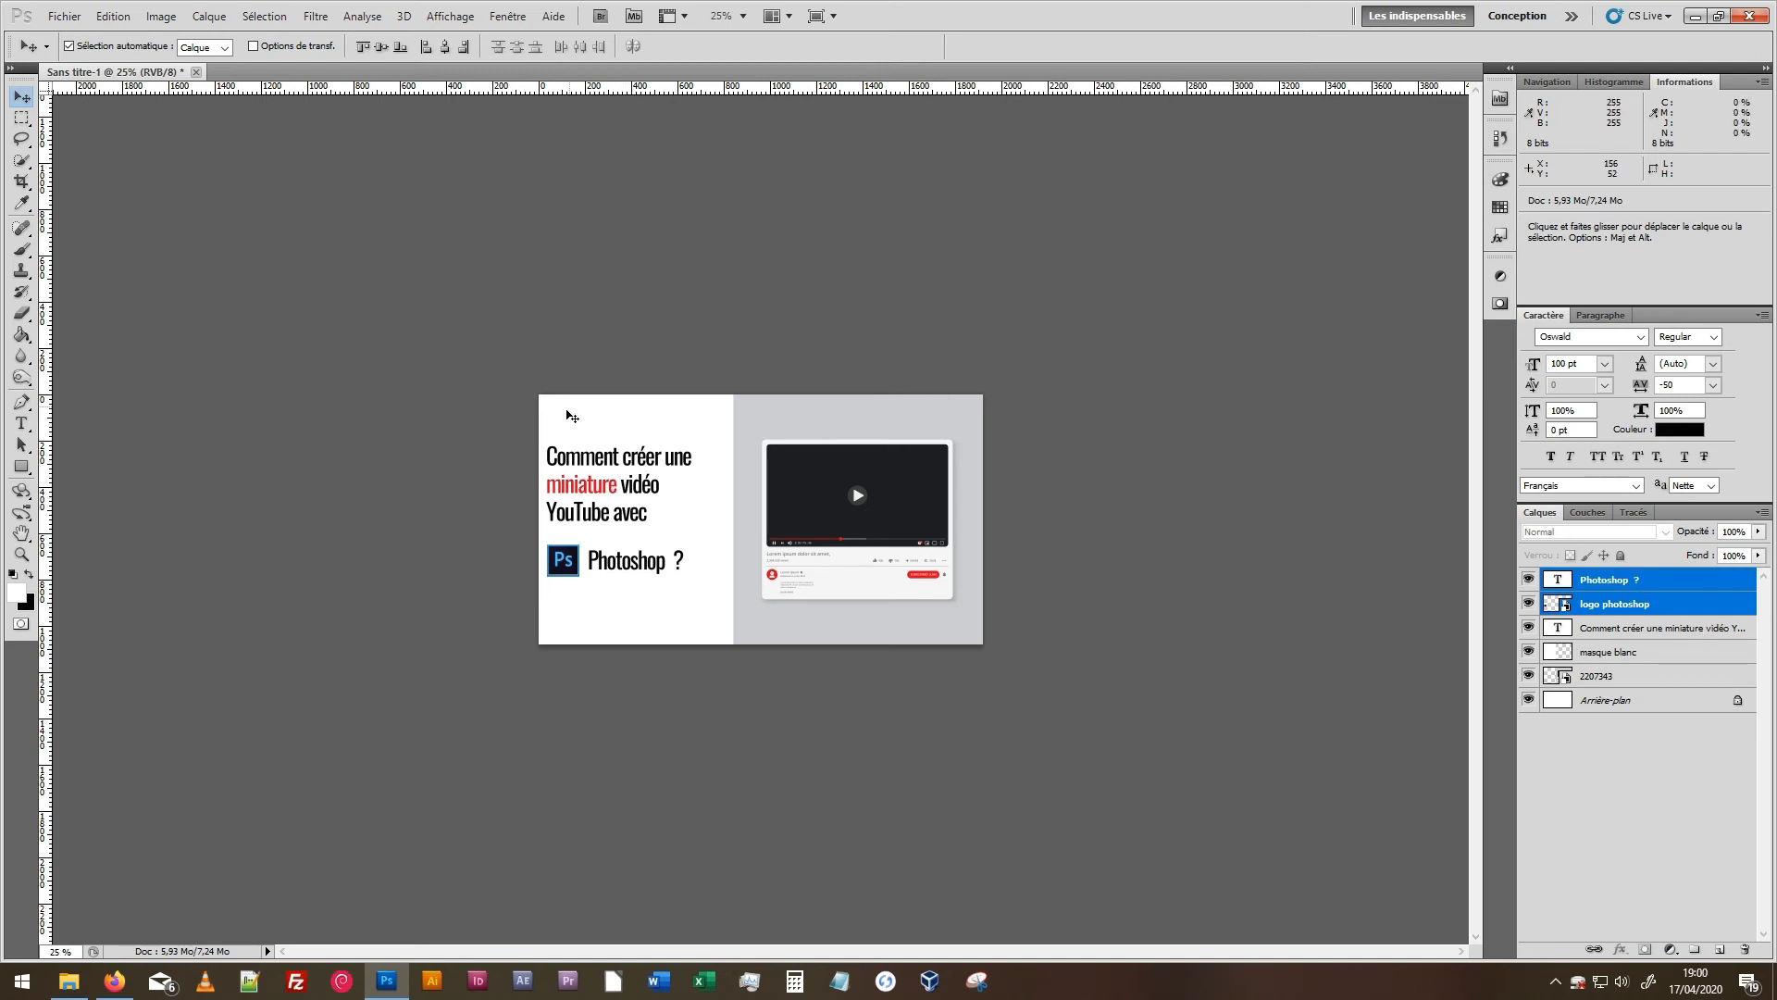
# Move the title, logo and "Photoshop ?" text together about 100 px right and 50 px down, centring them in the white area.
pyautogui.keyDown('ctrl'); pyautogui.click(1657, 628); pyautogui.keyUp('ctrl')
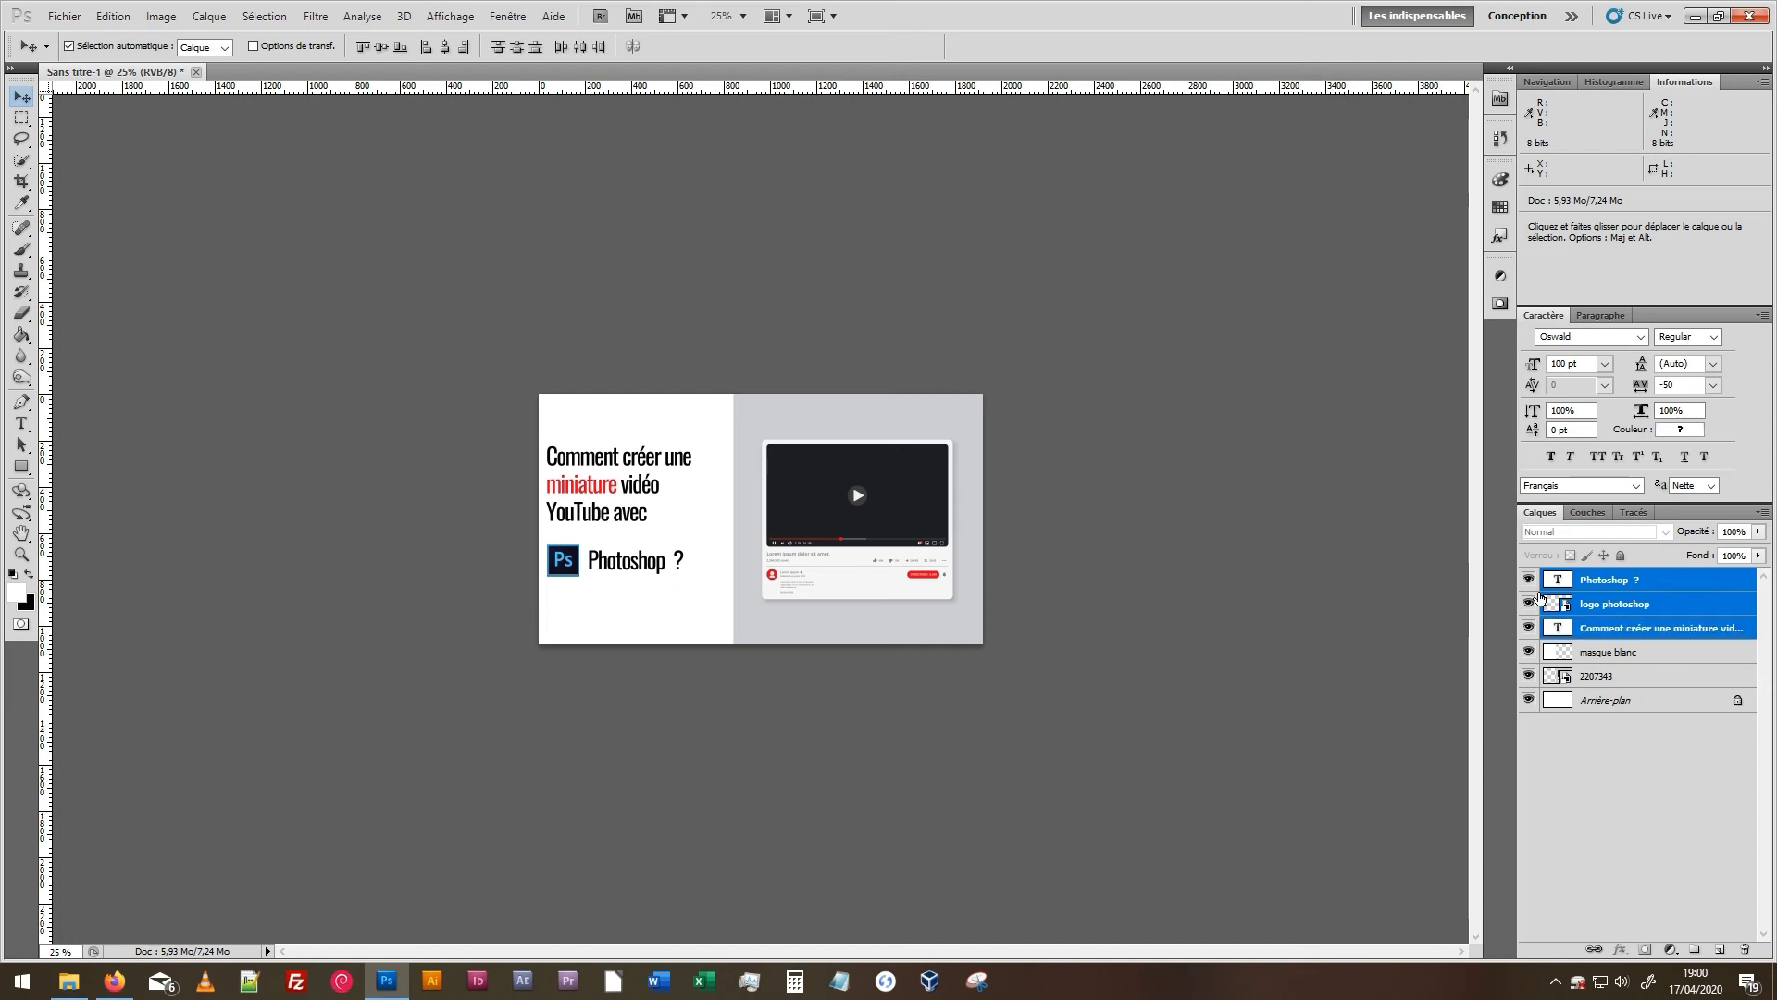
pyautogui.press('shift')
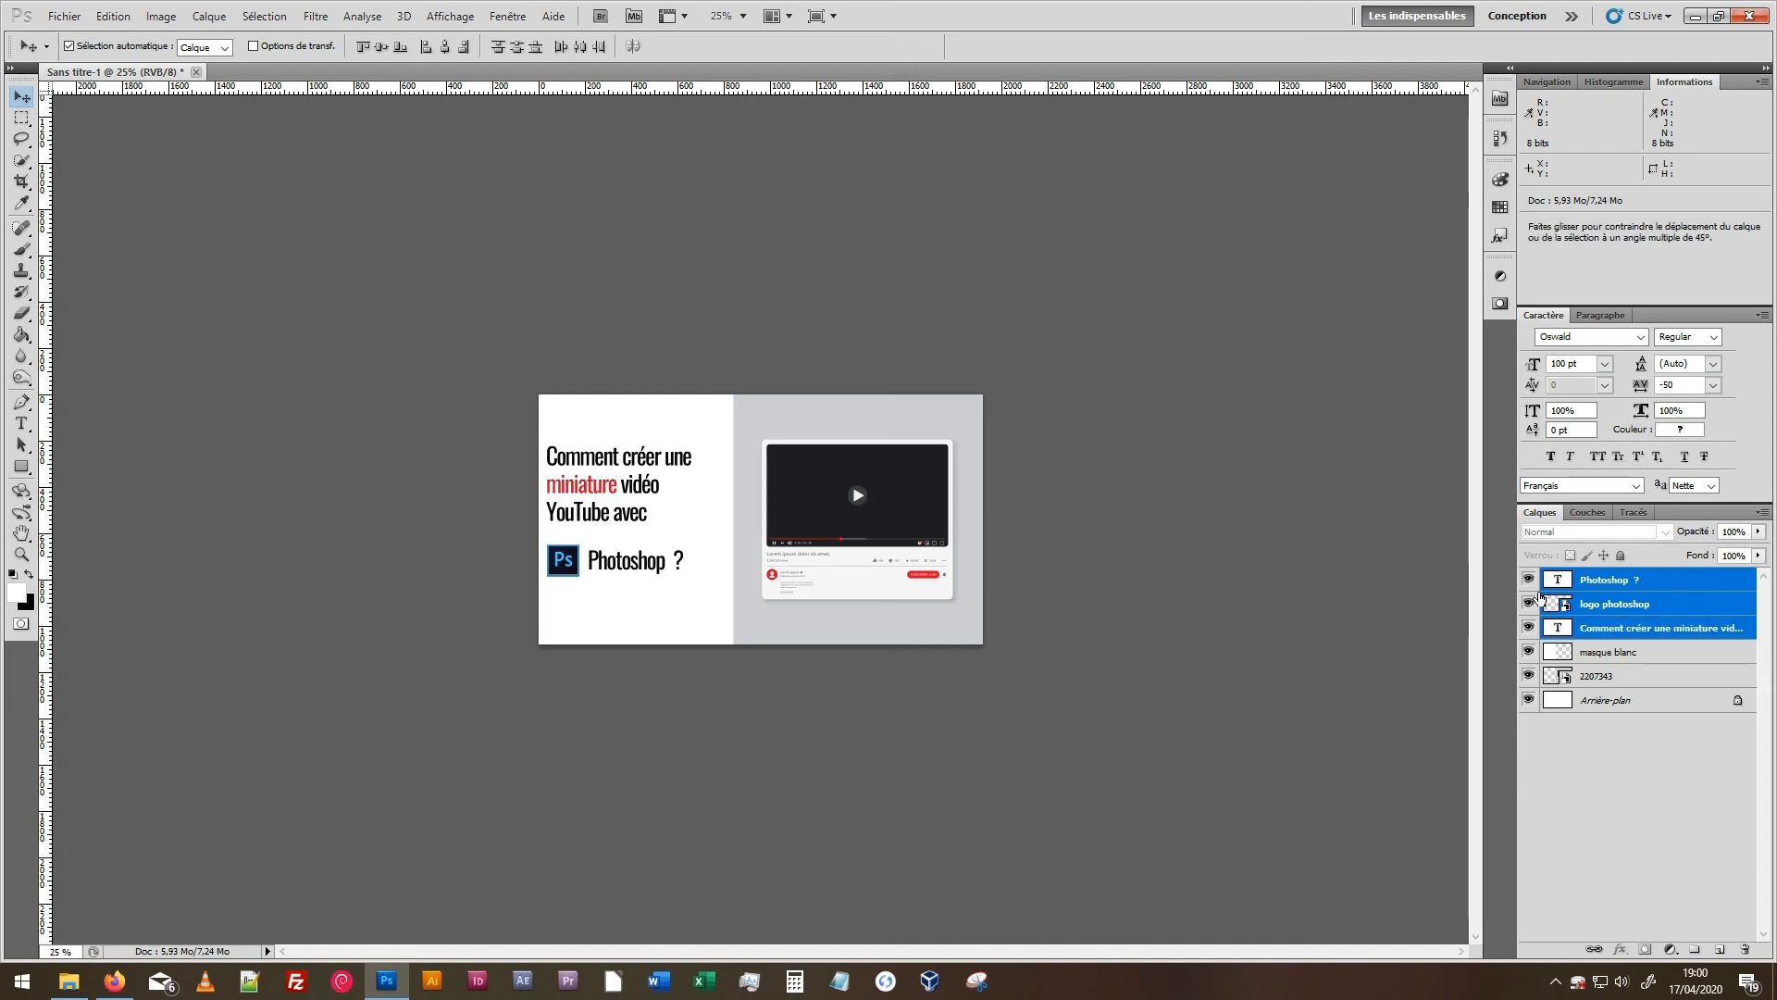
pyautogui.hotkey('shift', 'Right')
pyautogui.hotkey('shift', 'Right')
pyautogui.hotkey('shift', 'Right')
pyautogui.hotkey('shift', 'Right')
pyautogui.hotkey('shift', 'Right')
pyautogui.hotkey('shift', 'Right')
pyautogui.hotkey('shift', 'Right')
pyautogui.hotkey('shift', 'Right')
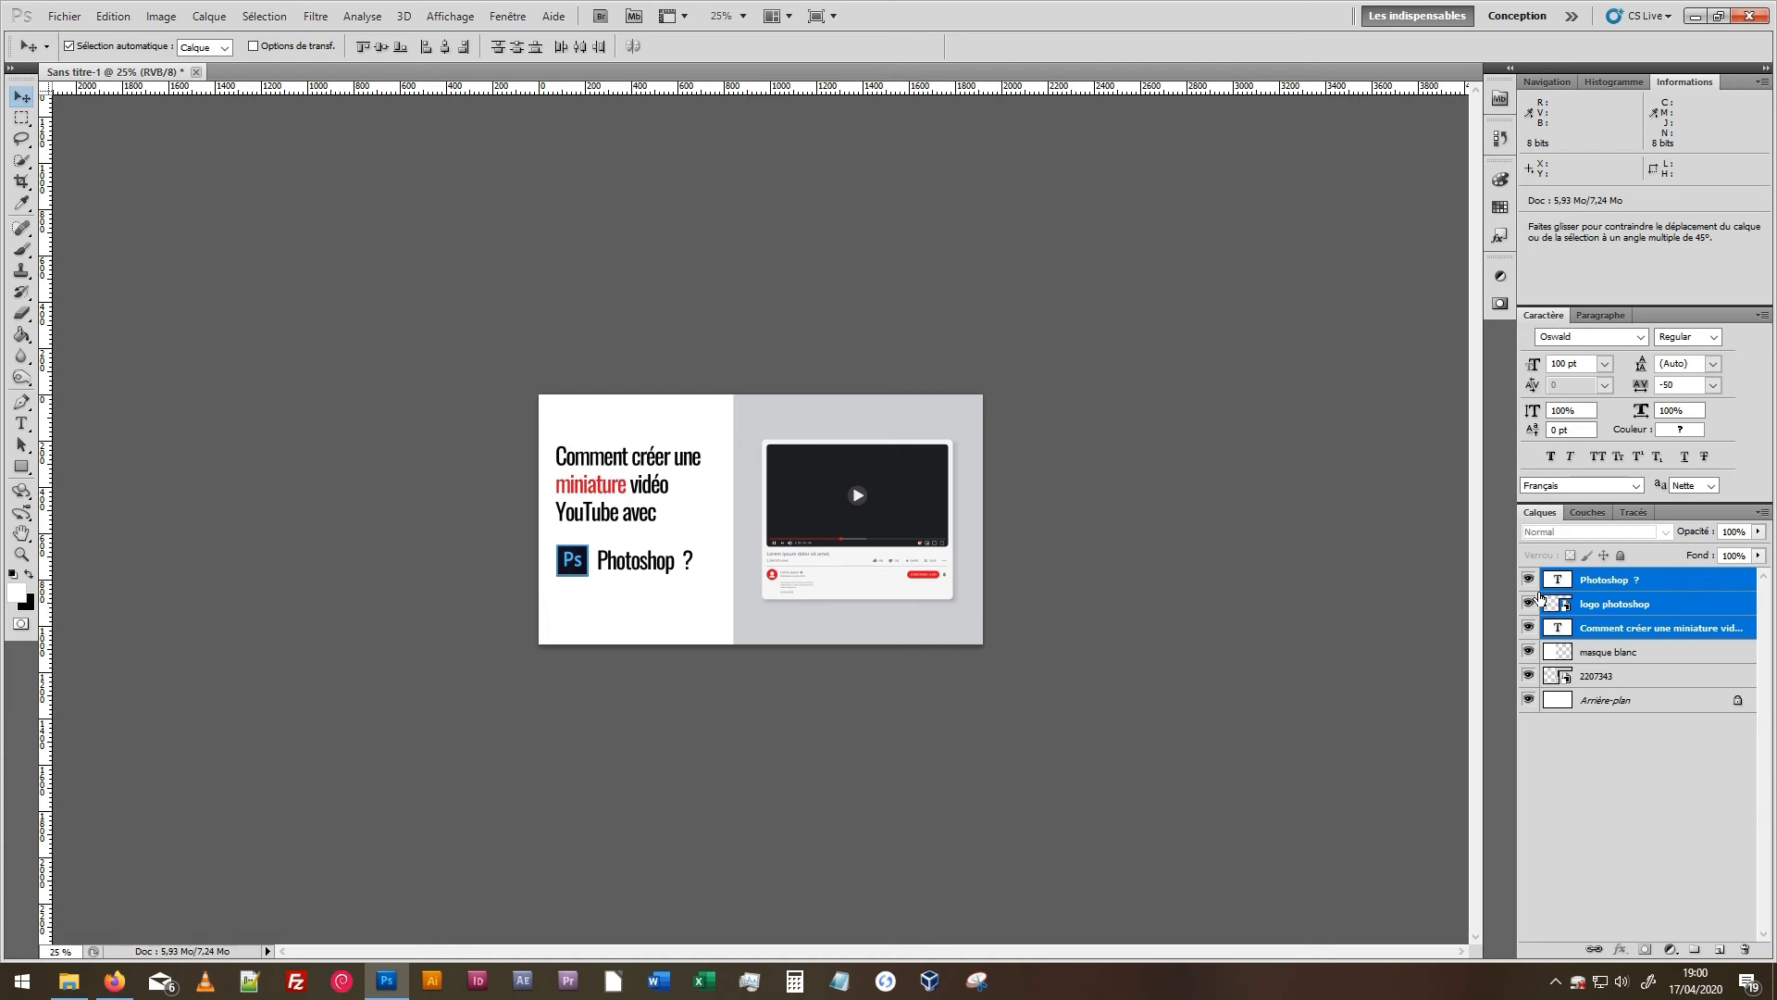
pyautogui.hotkey('shift', 'Right')
pyautogui.hotkey('shift', 'Down')
pyautogui.hotkey('shift', 'Down')
pyautogui.hotkey('shift', 'Down')
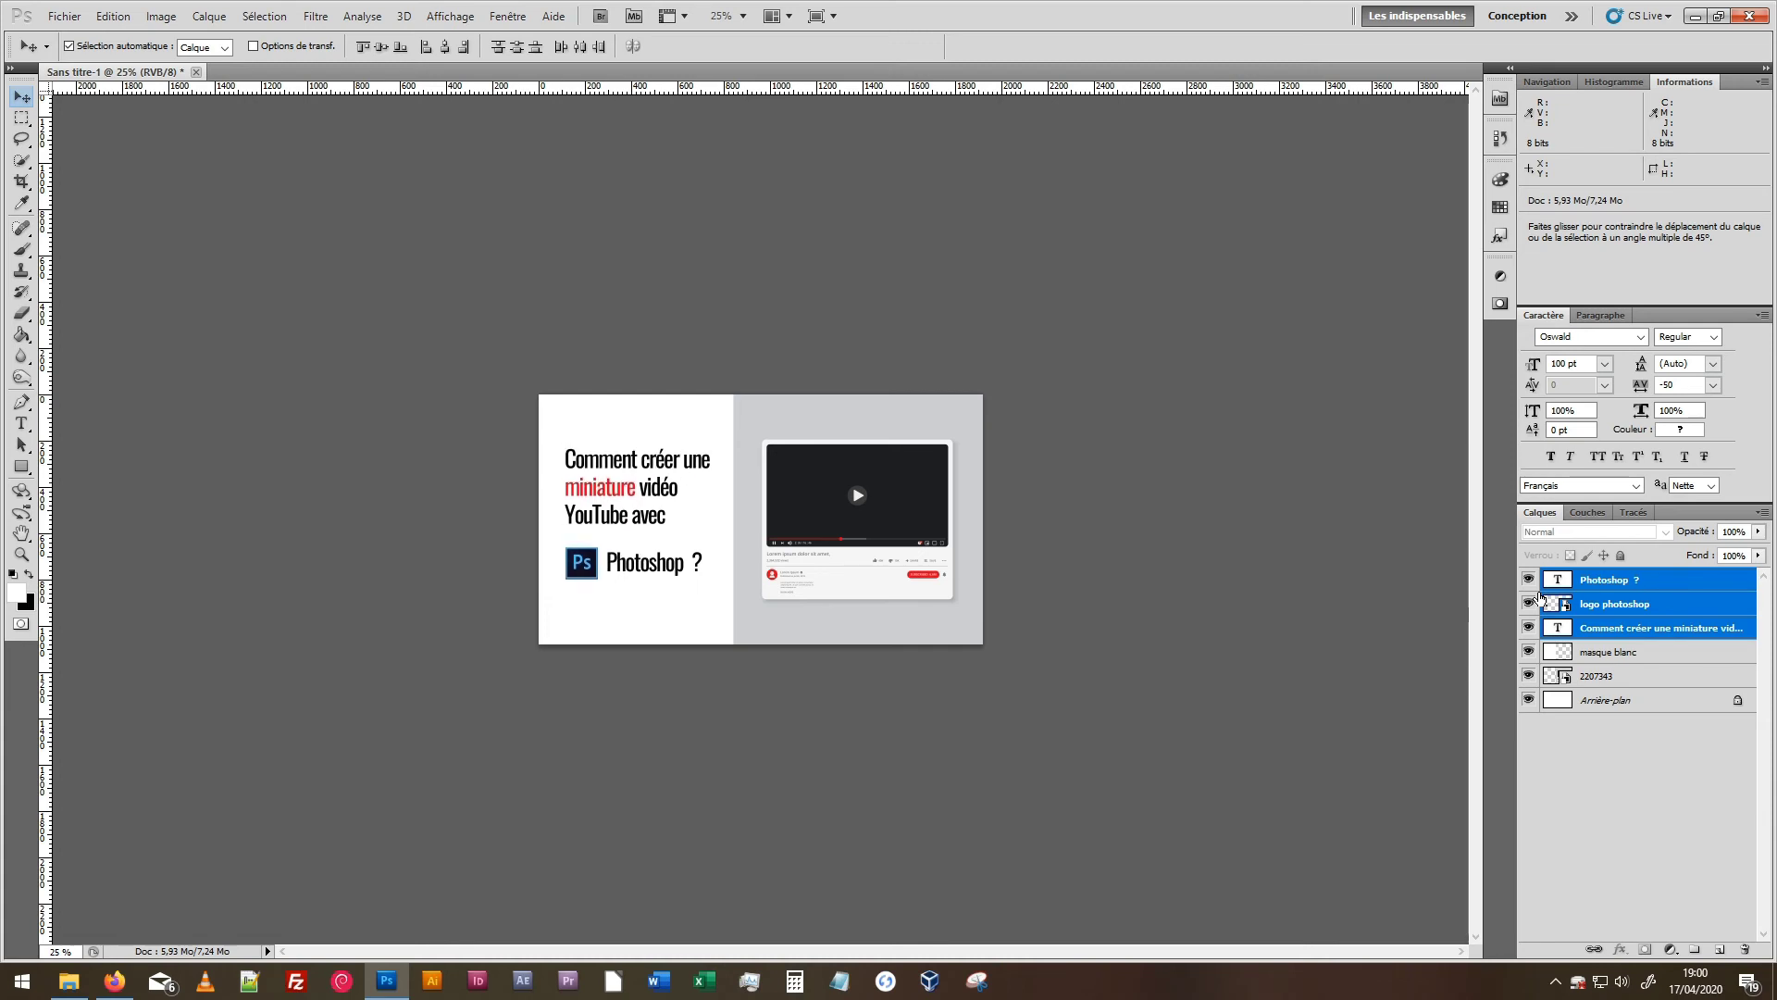
pyautogui.hotkey('shift', 'Down')
pyautogui.hotkey('shift', 'Right')
pyautogui.hotkey('shift', 'Down')
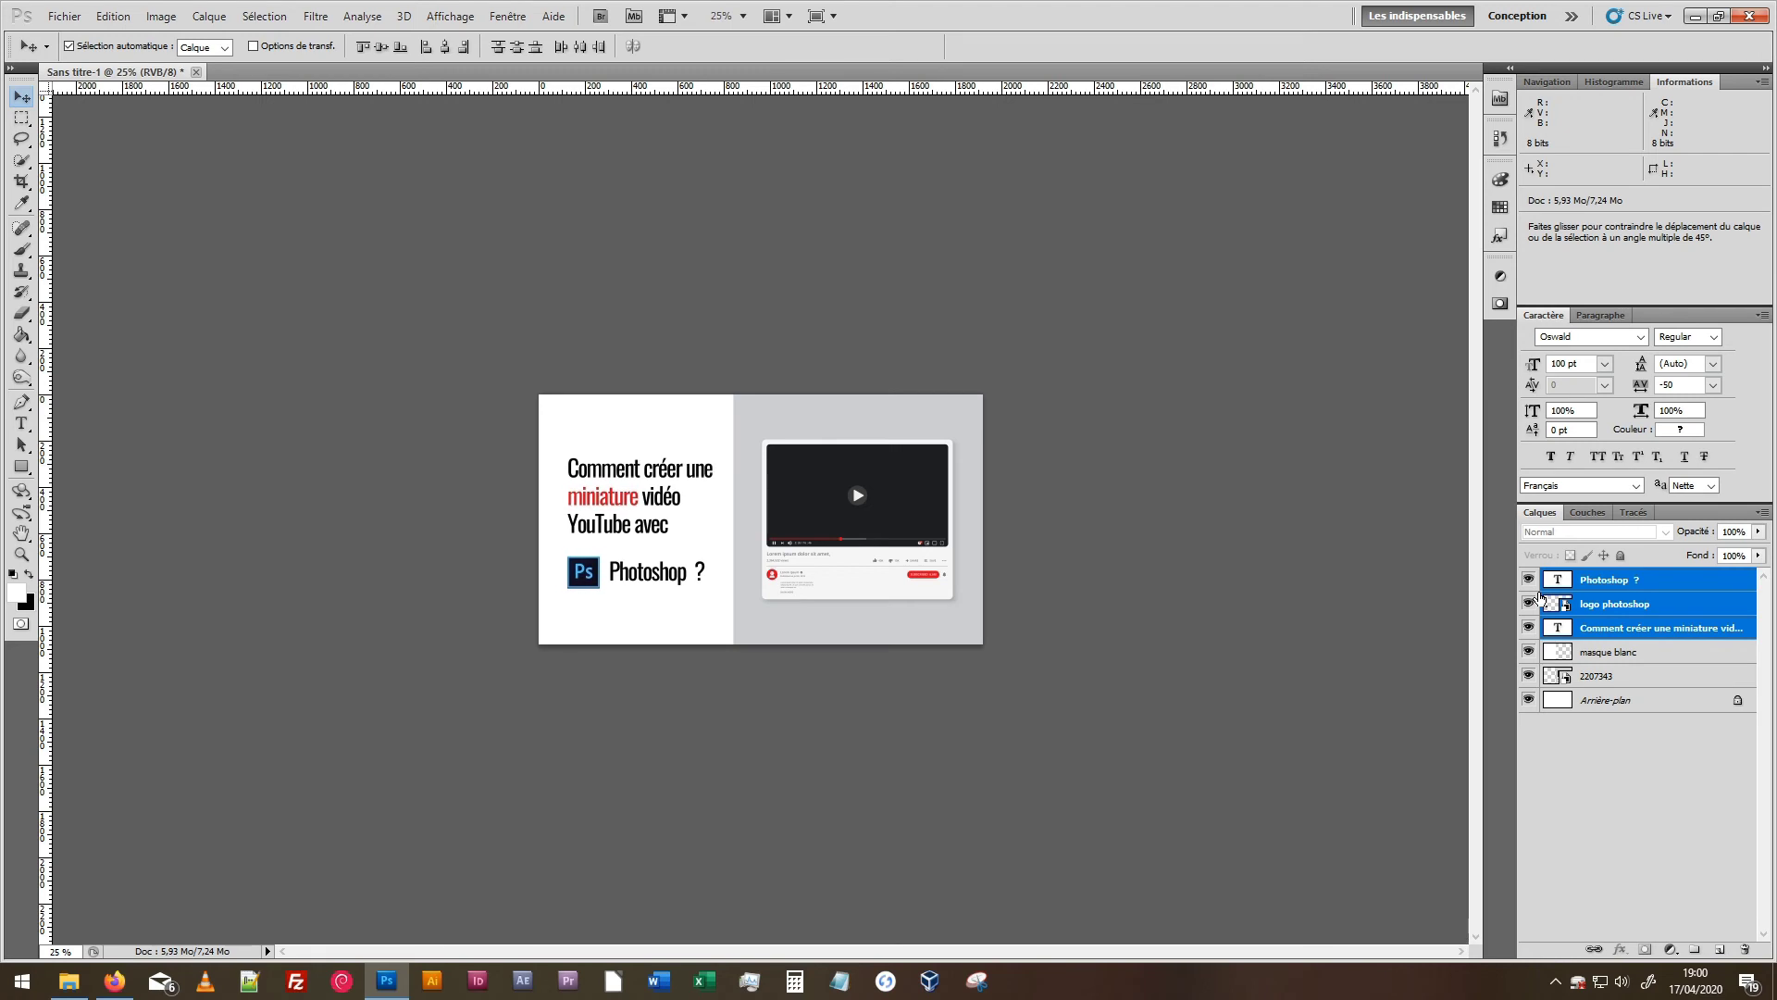
pyautogui.press('Left')
pyautogui.press('Left')
pyautogui.press('Left')
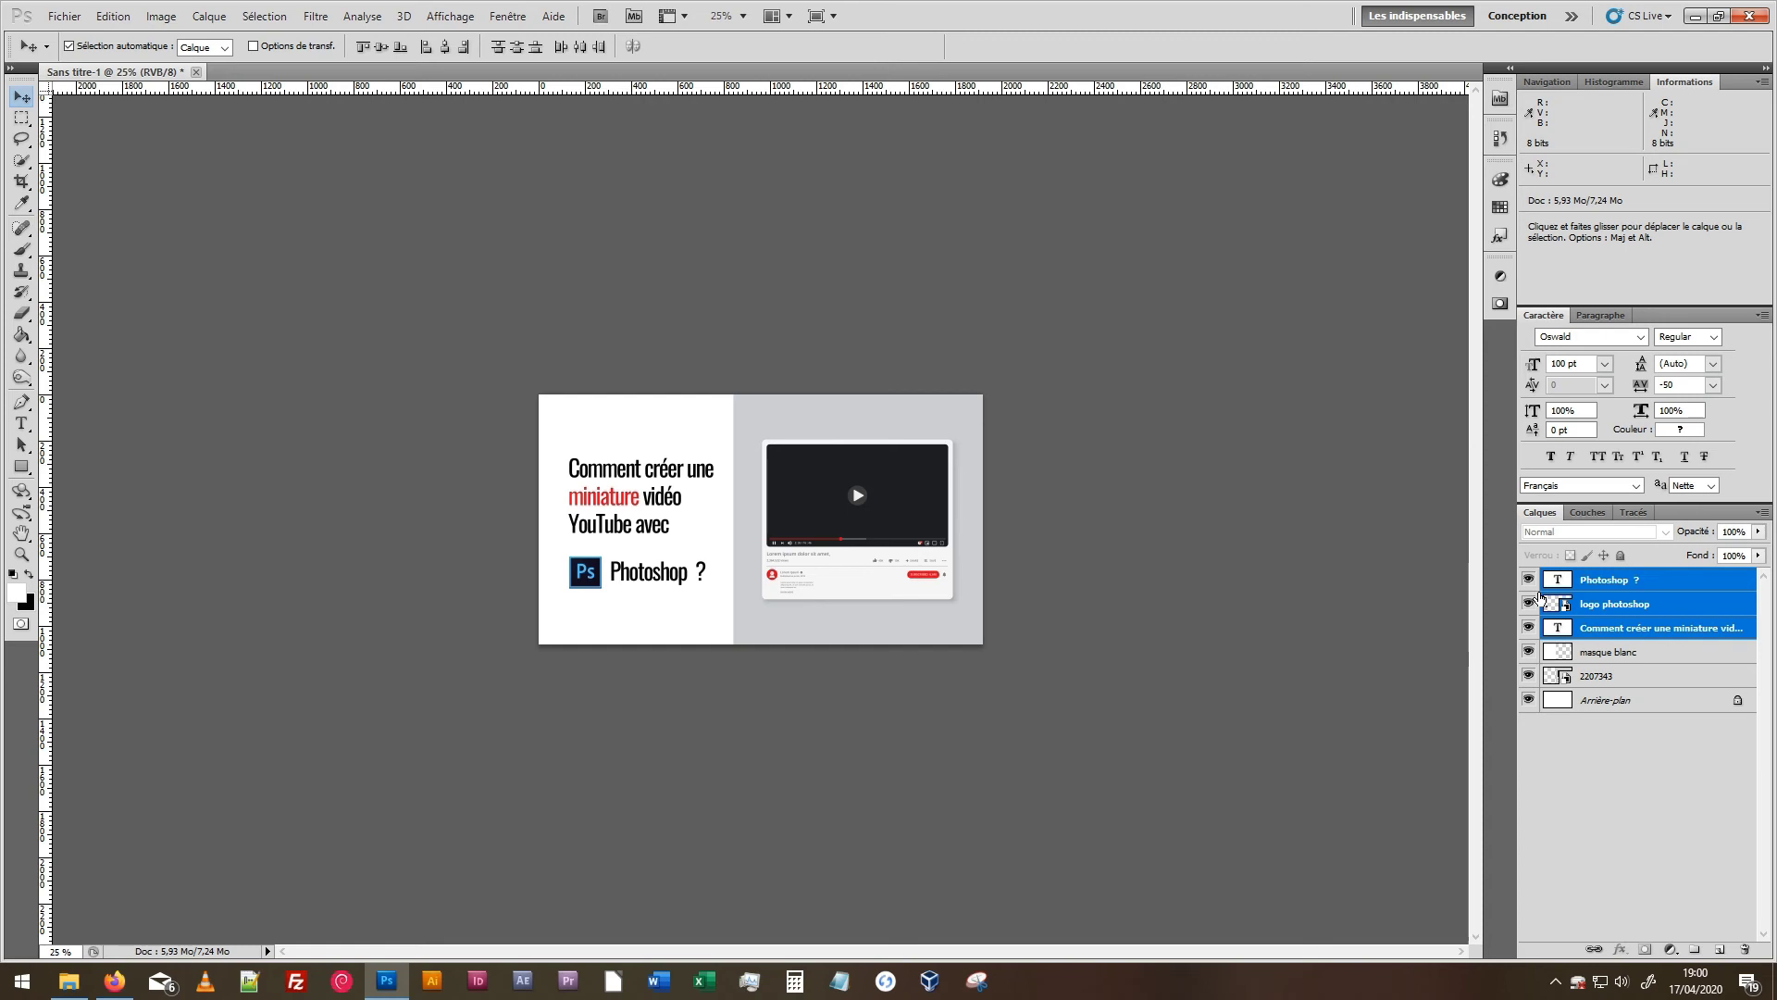
# Save the document as "Minitature youtube.psd" in the Miniature folder, replacing the existing file and keeping maximum compatibility.
pyautogui.hotkey('ctrl', '+')
pyautogui.hotkey('ctrl', '+')
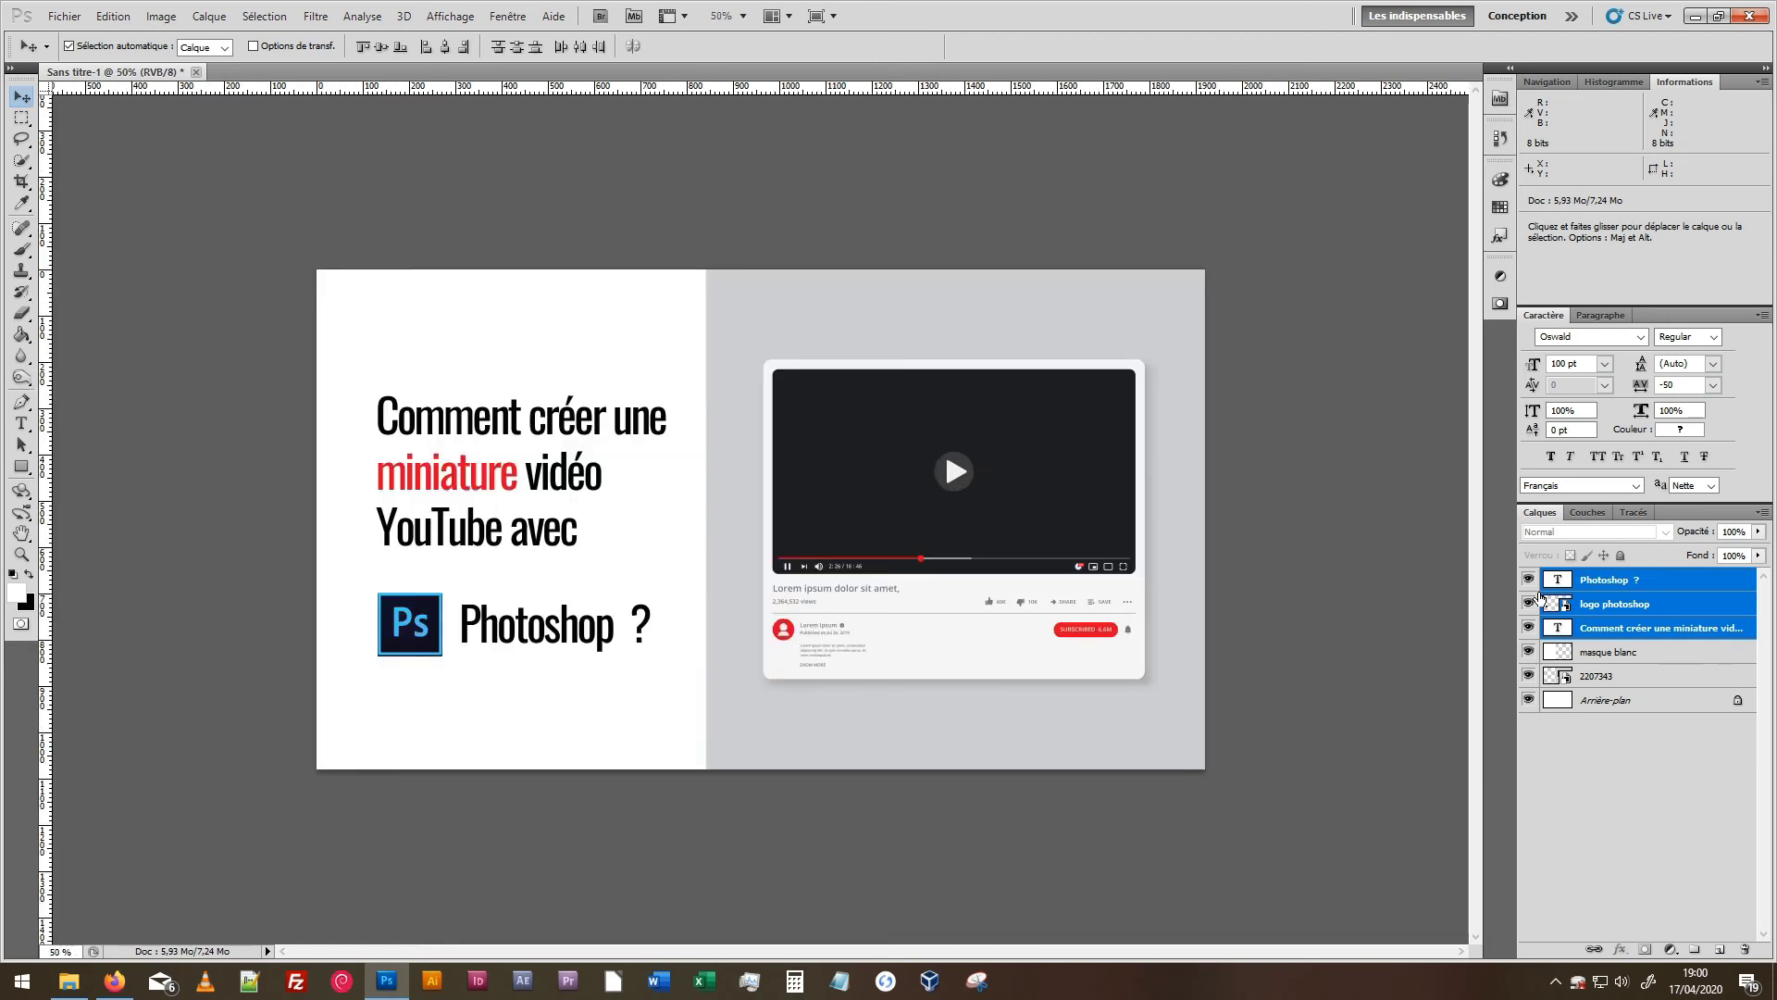
pyautogui.hotkey('ctrl', 's')
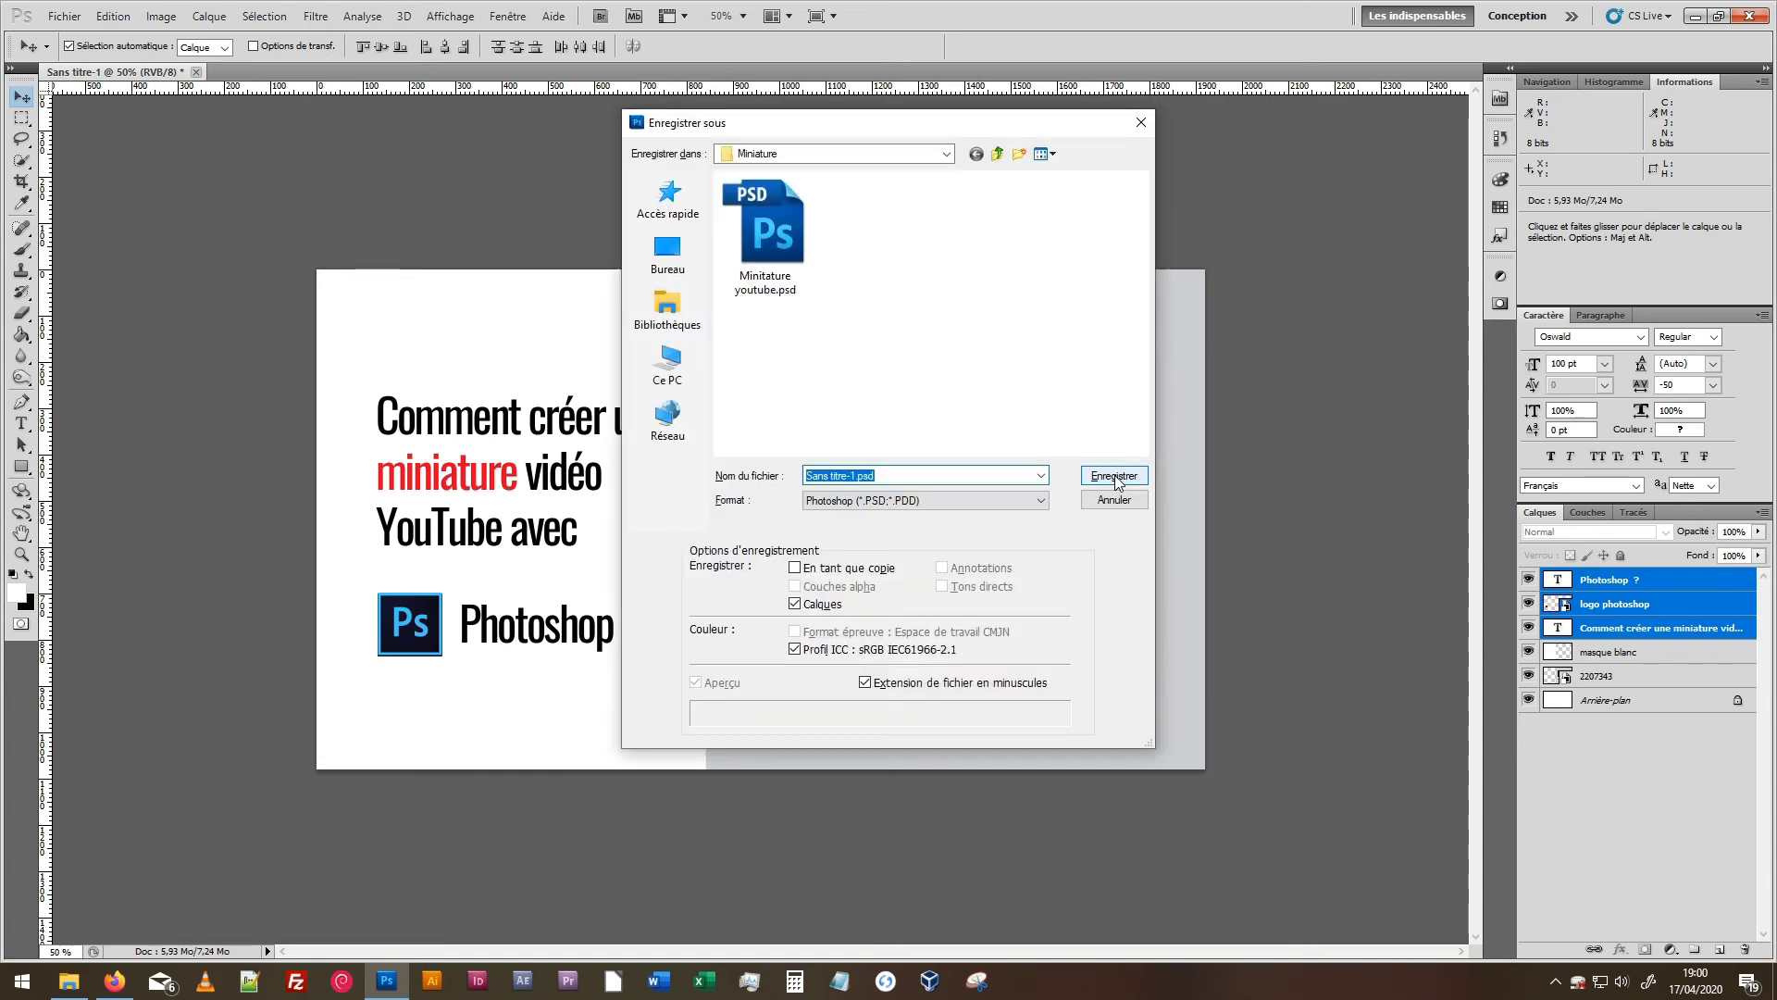
pyautogui.click(757, 222)
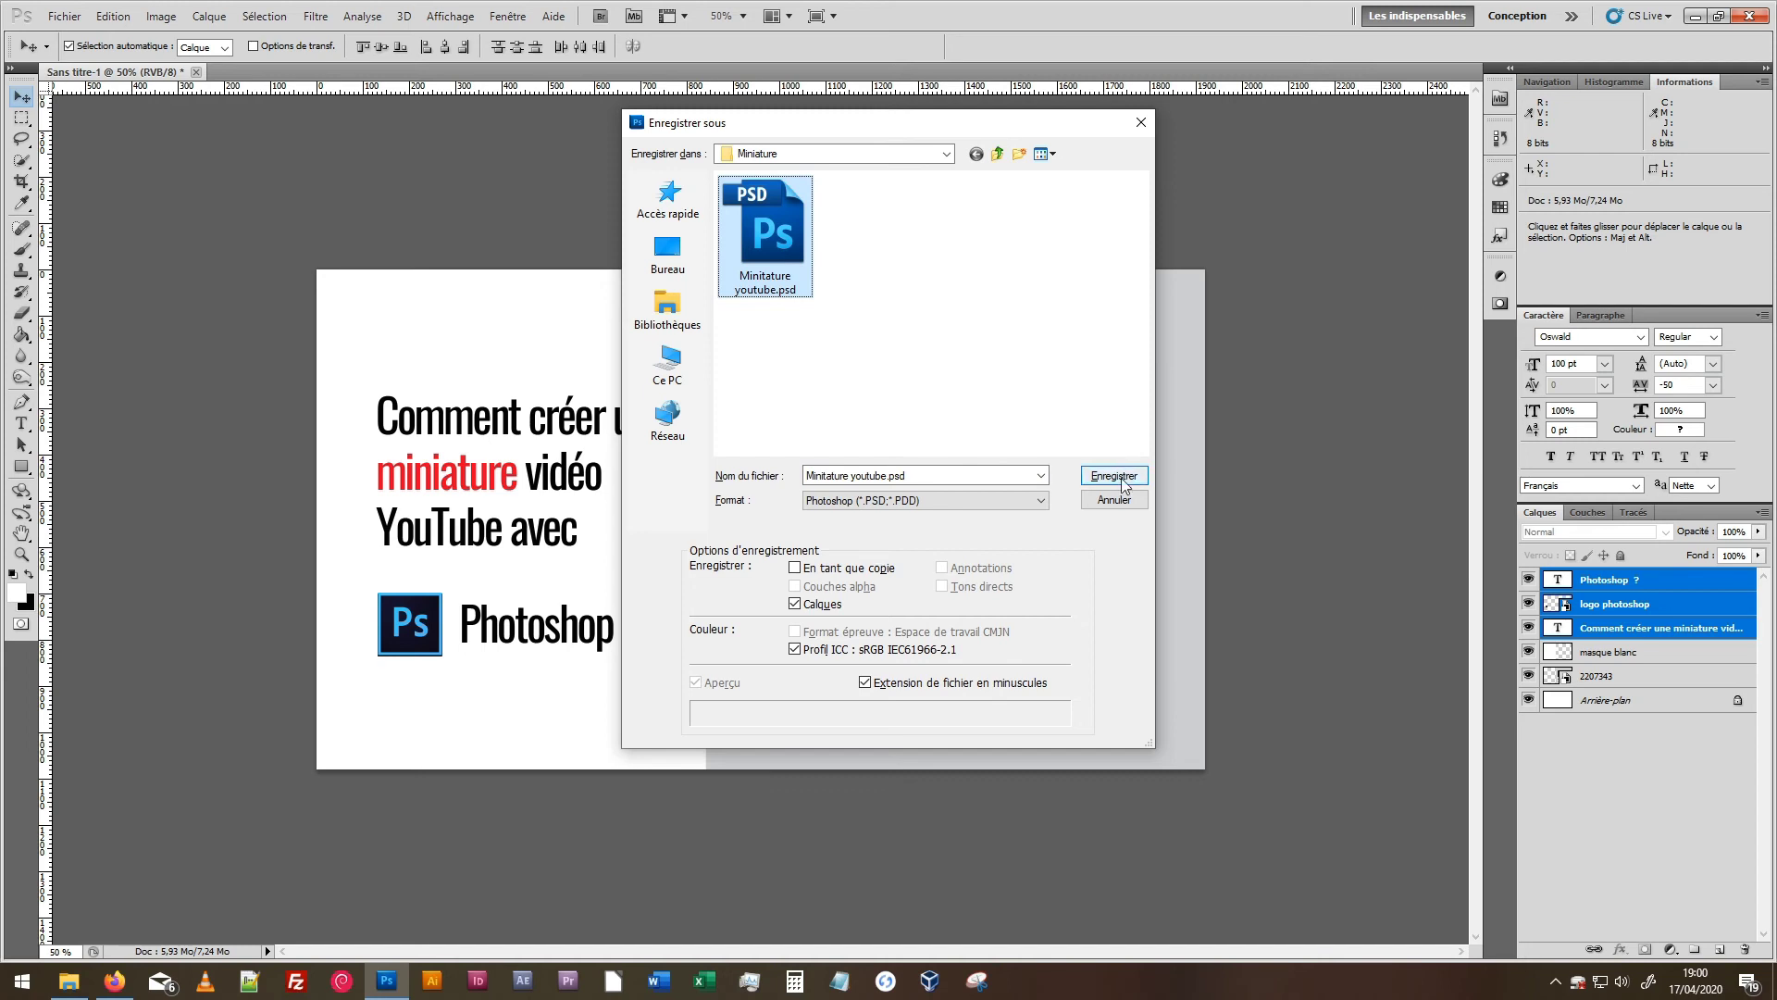
pyautogui.click(858, 475)
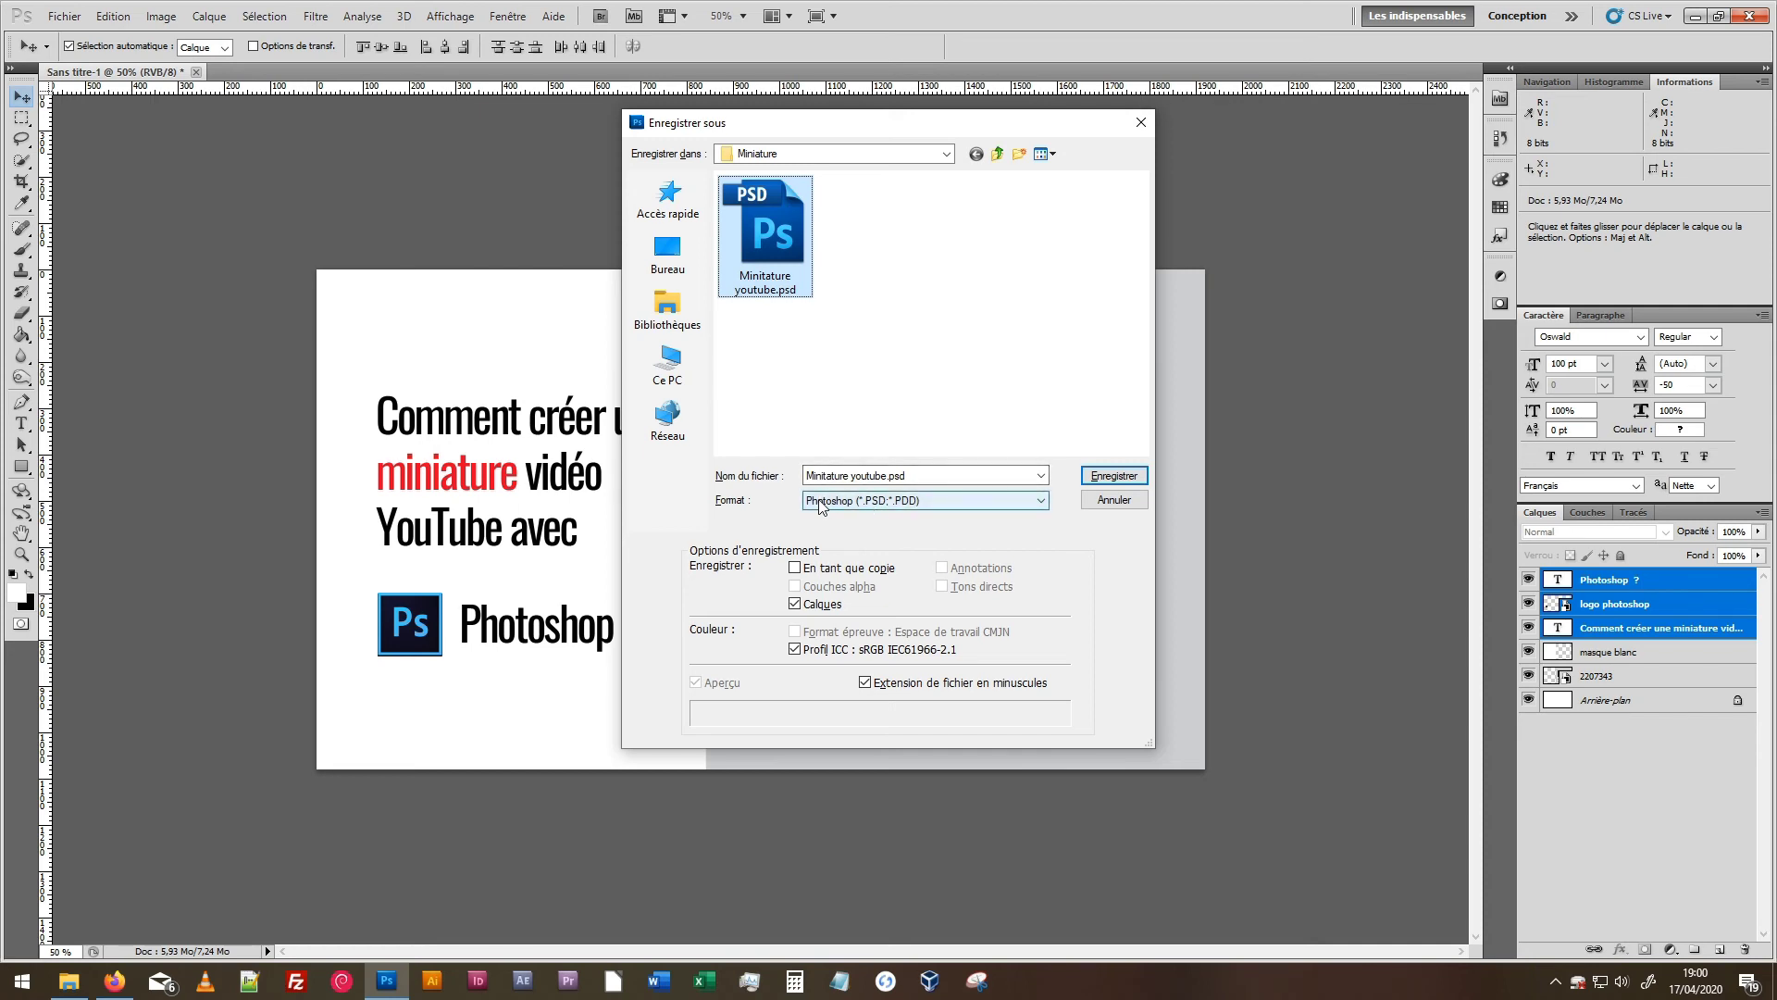
pyautogui.click(1138, 472)
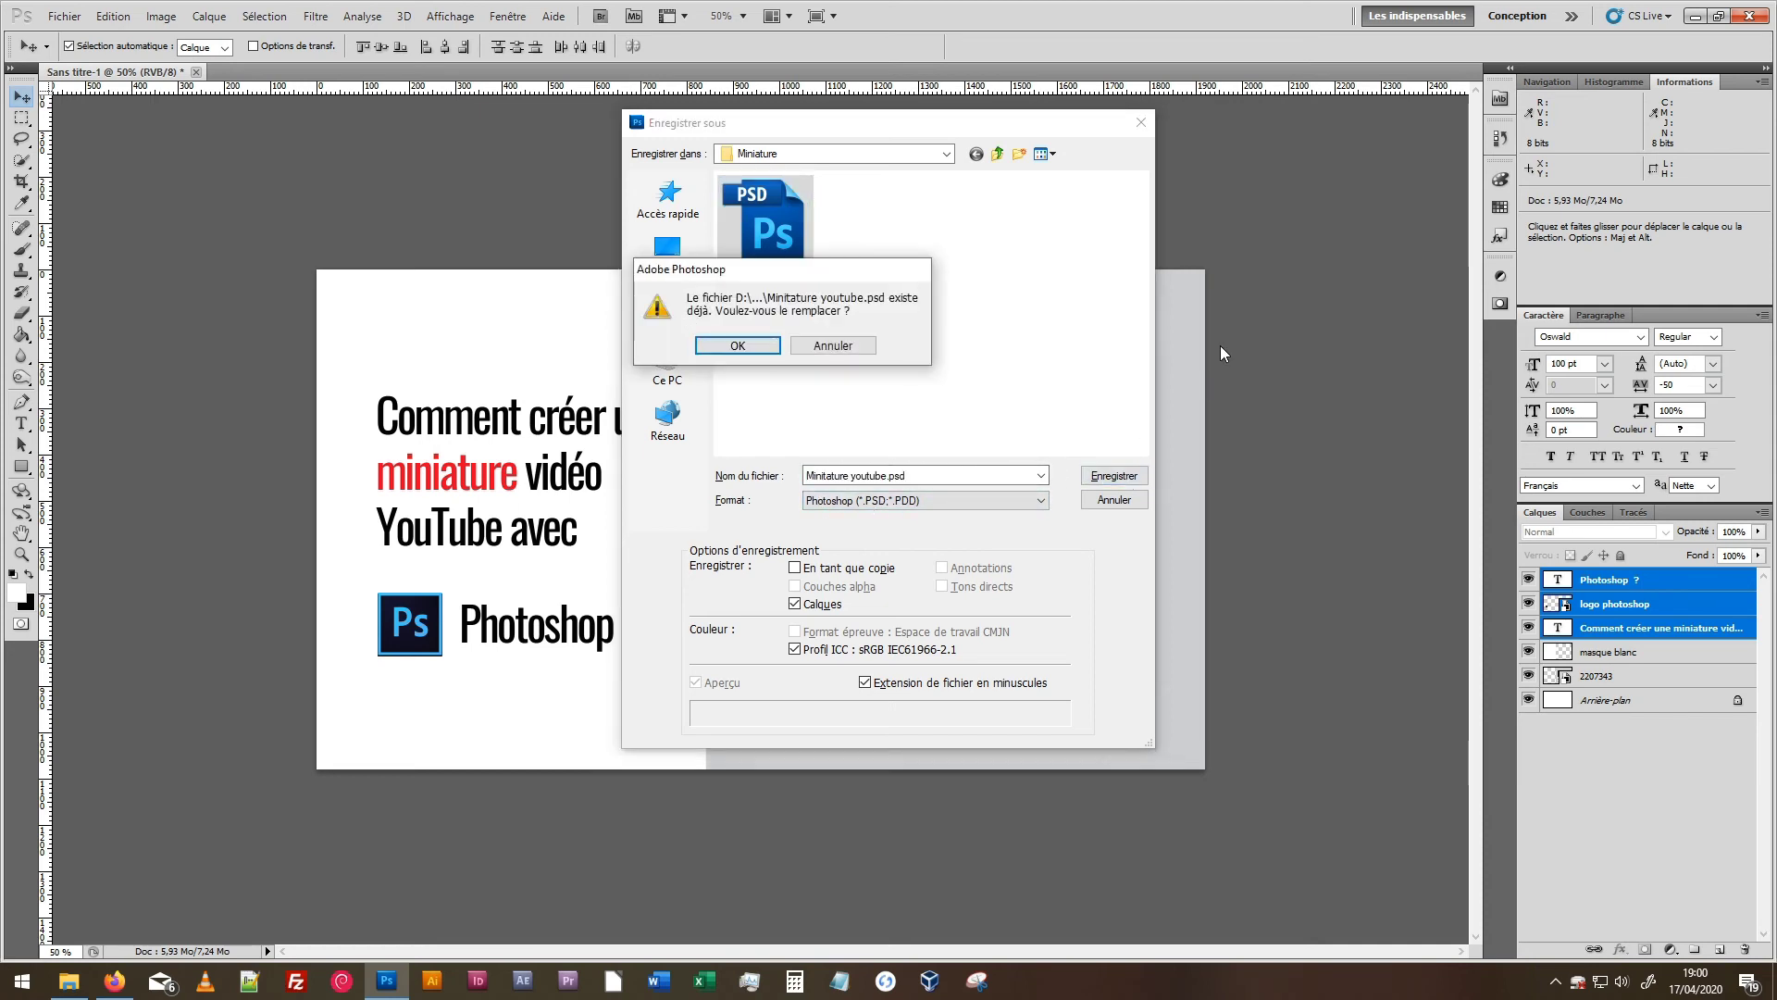
pyautogui.click(726, 349)
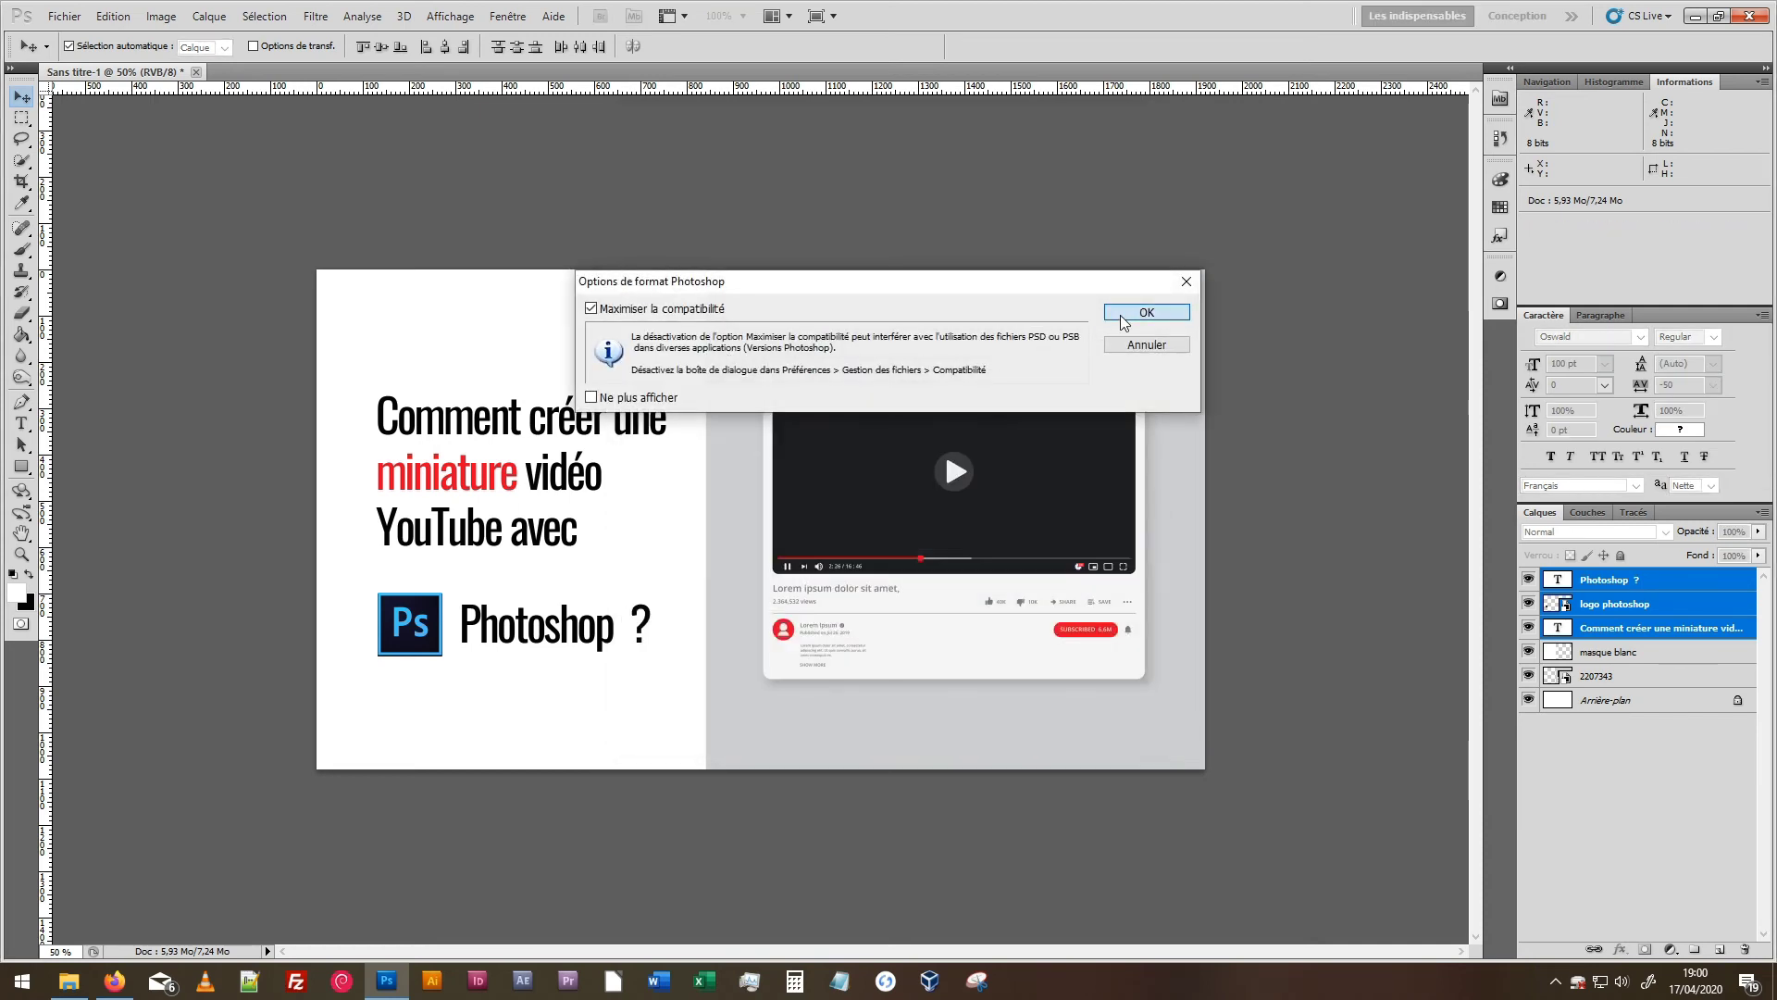
pyautogui.click(1144, 312)
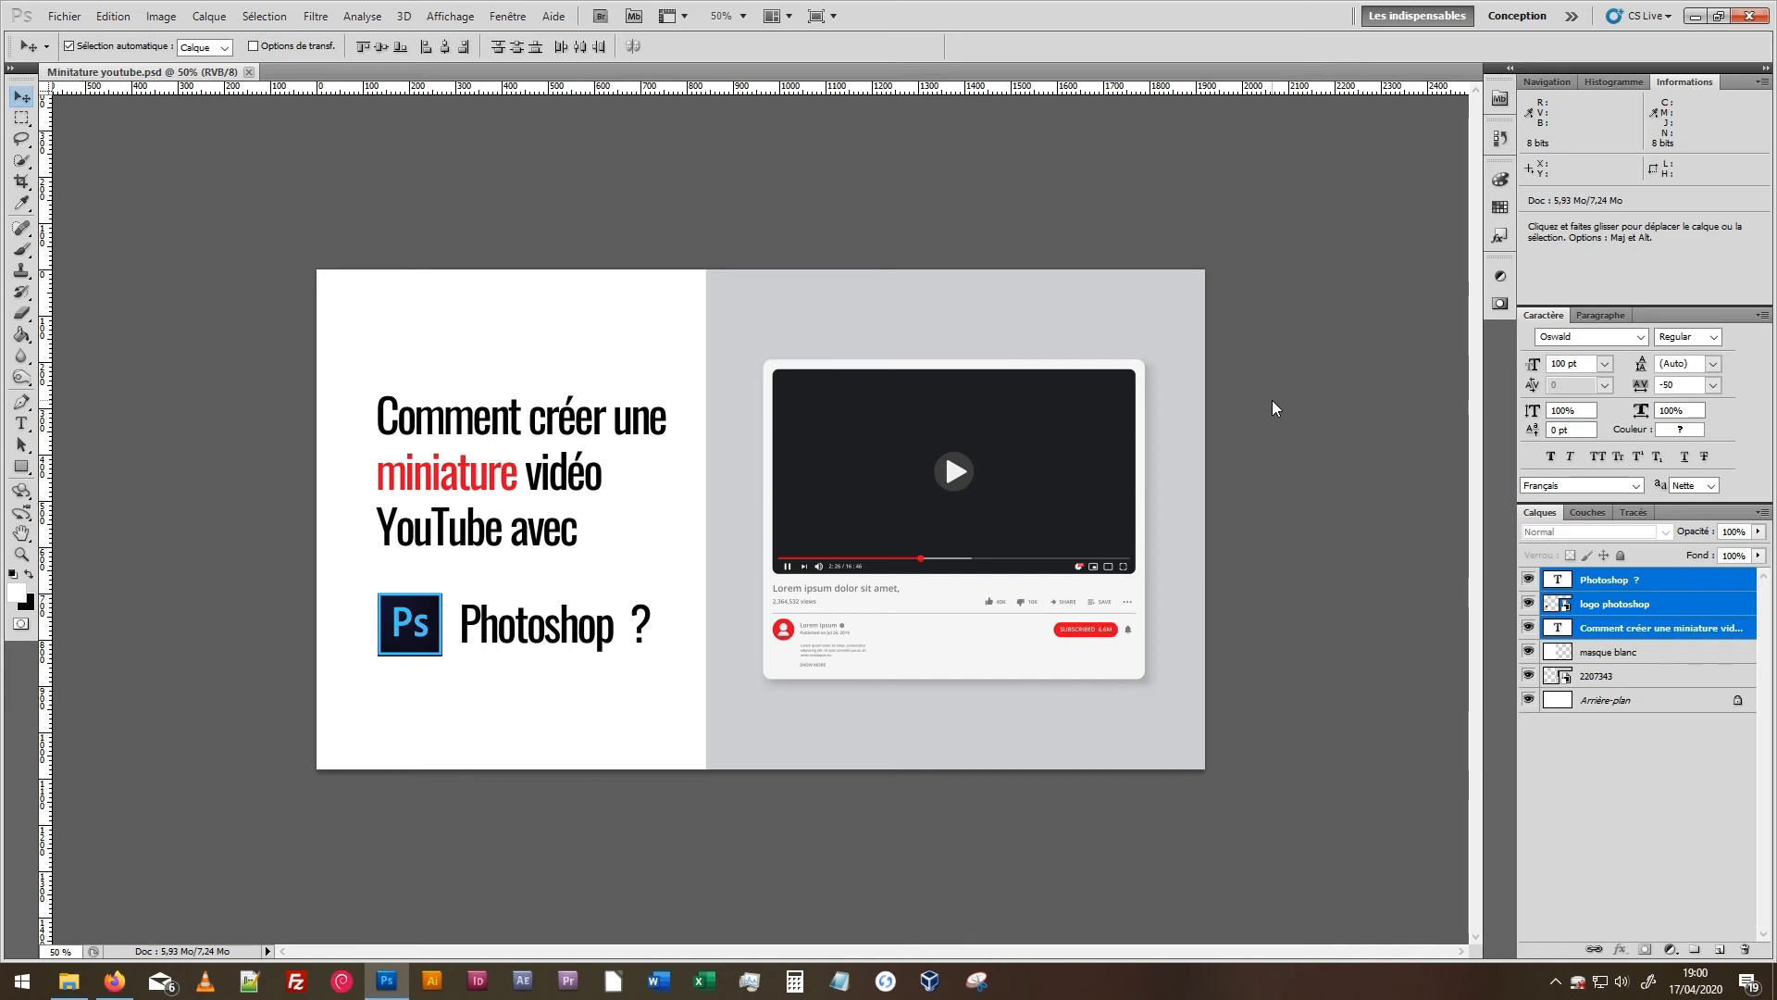
# Start a Save for Web export of the thumbnail with JPEG as the file format.
pyautogui.click(67, 16)
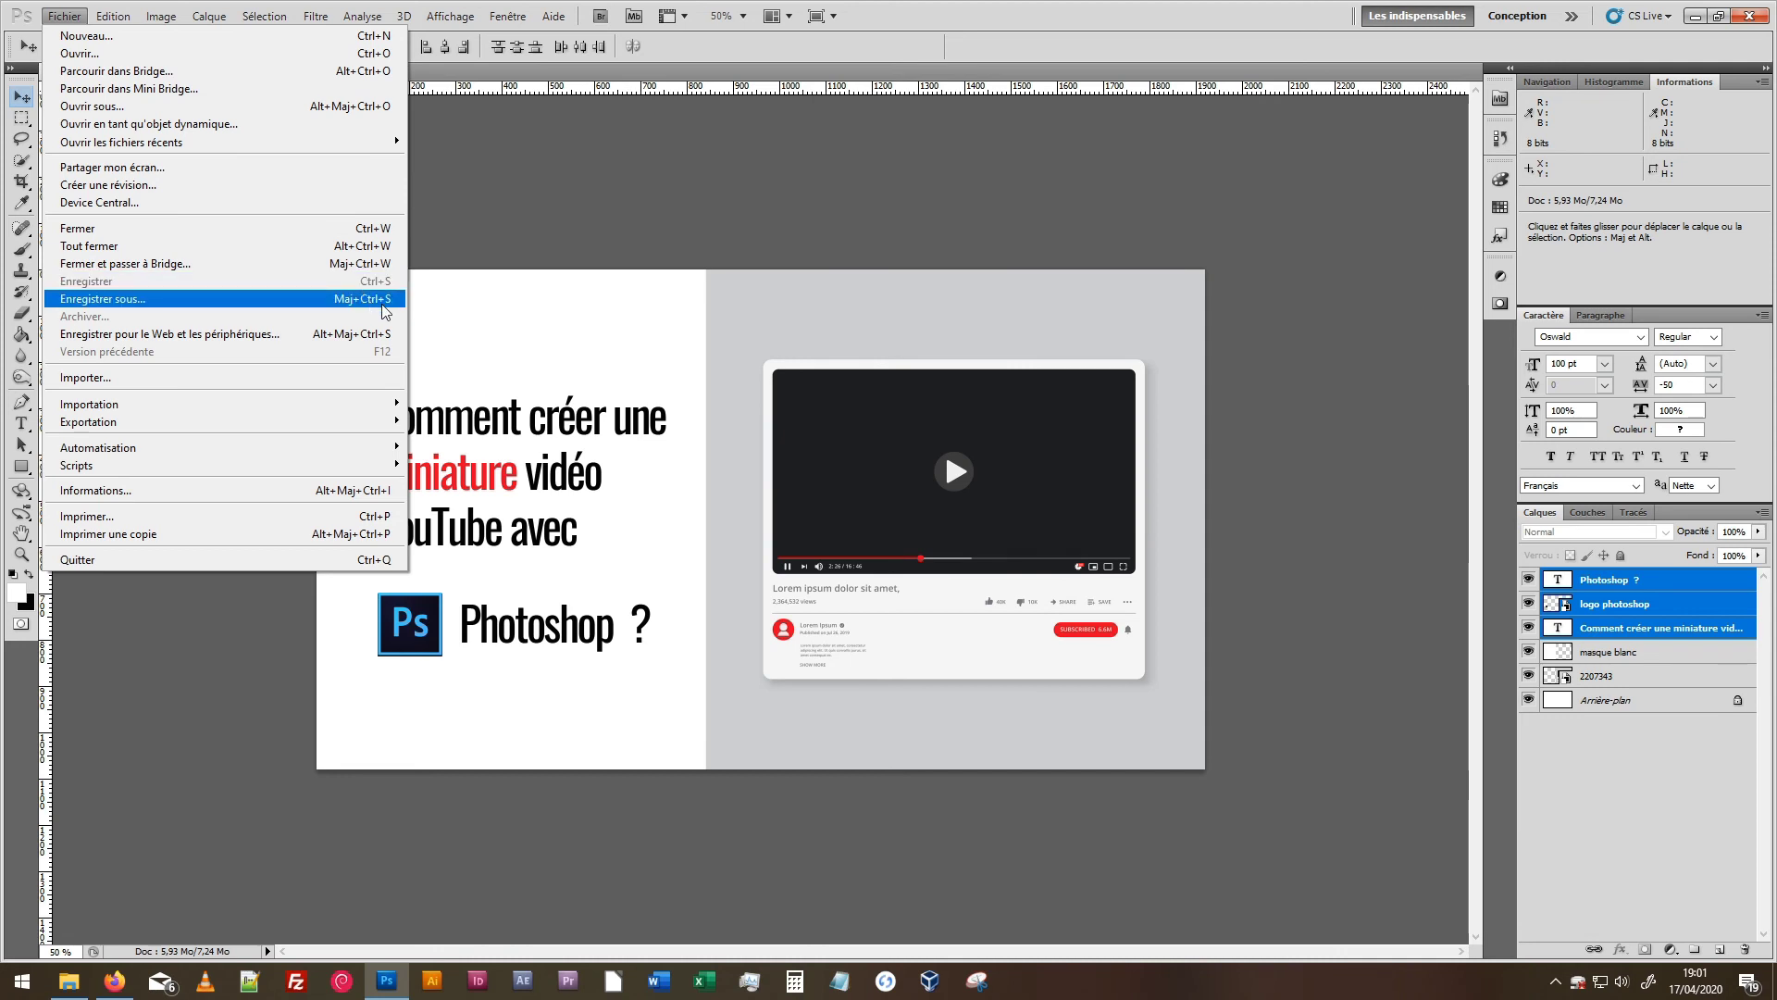
pyautogui.click(228, 335)
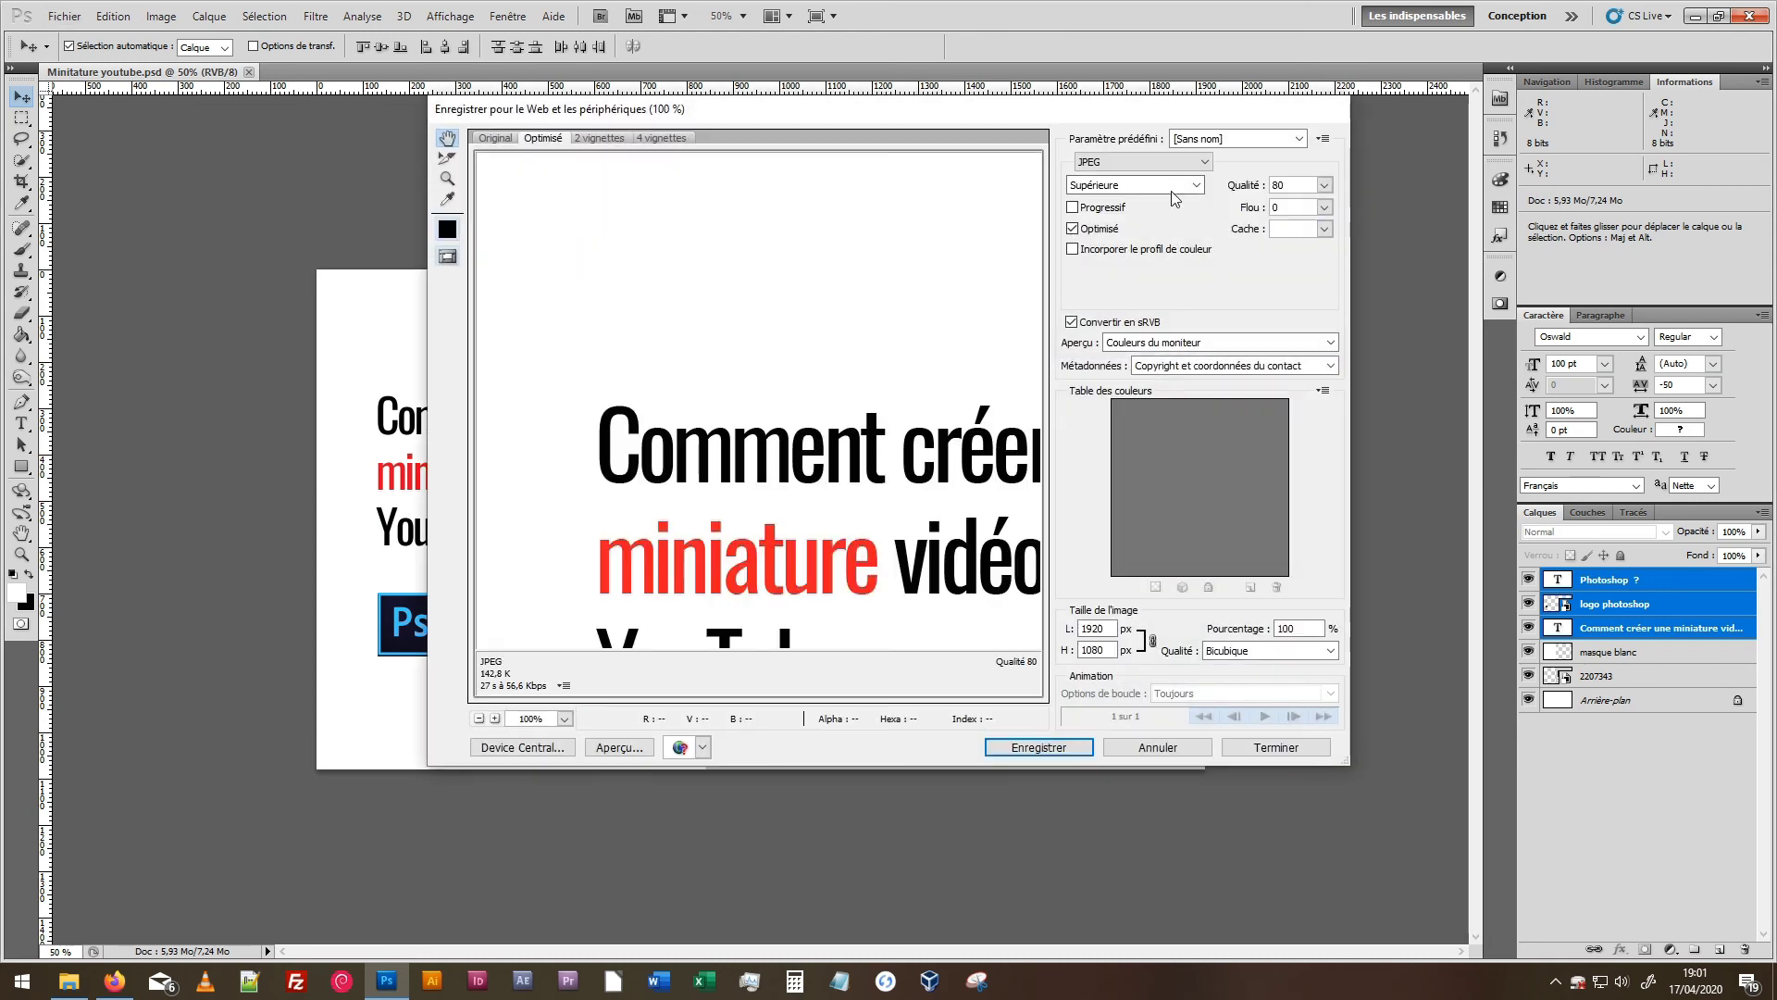
pyautogui.moveTo(942, 524); pyautogui.dragTo(828, 295)
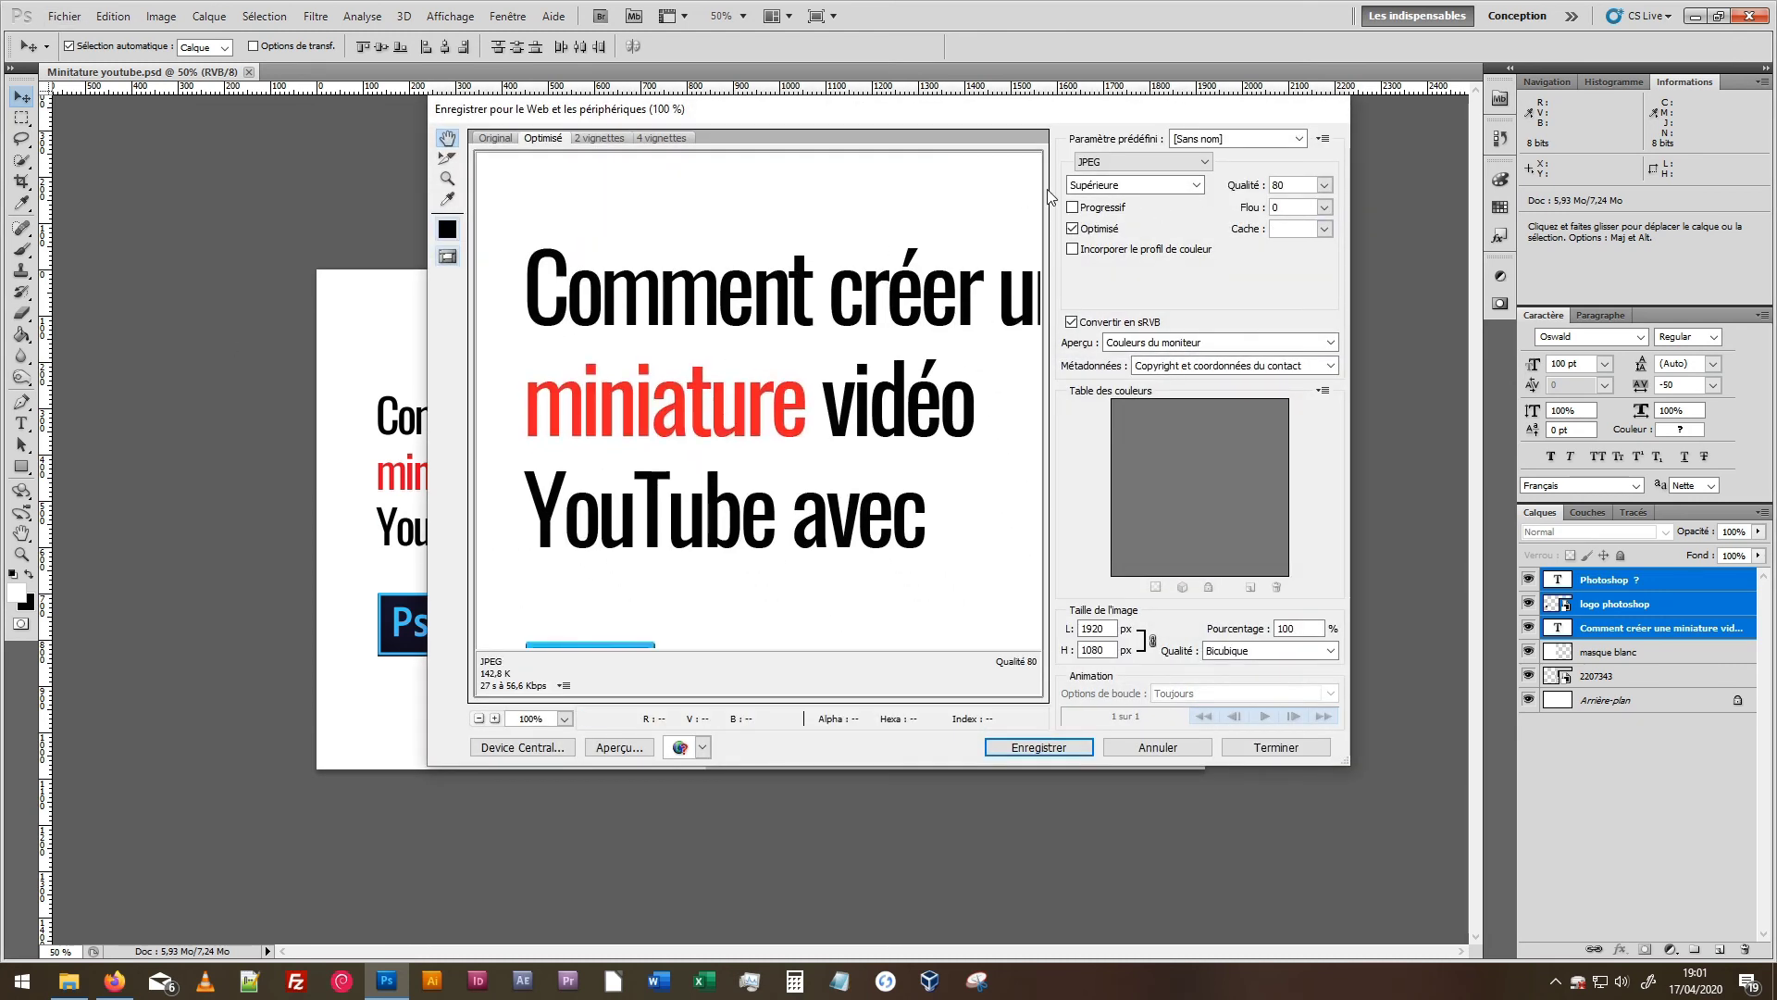
pyautogui.click(1174, 162)
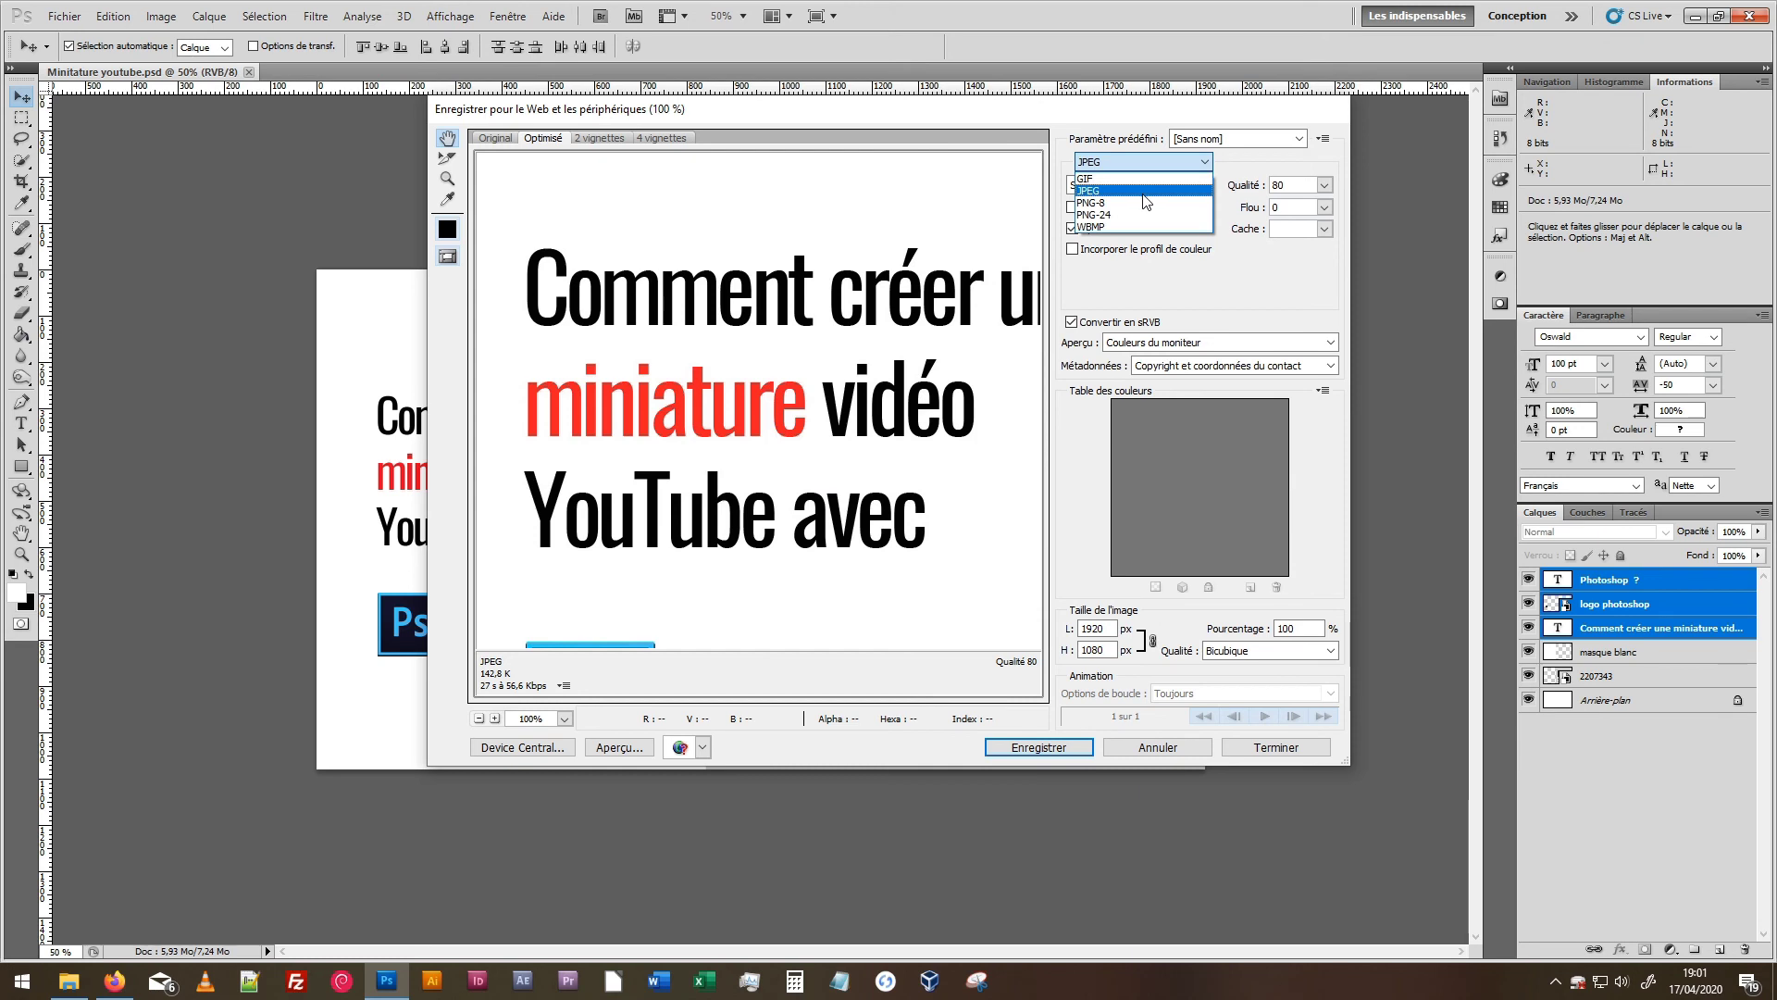
pyautogui.click(1144, 192)
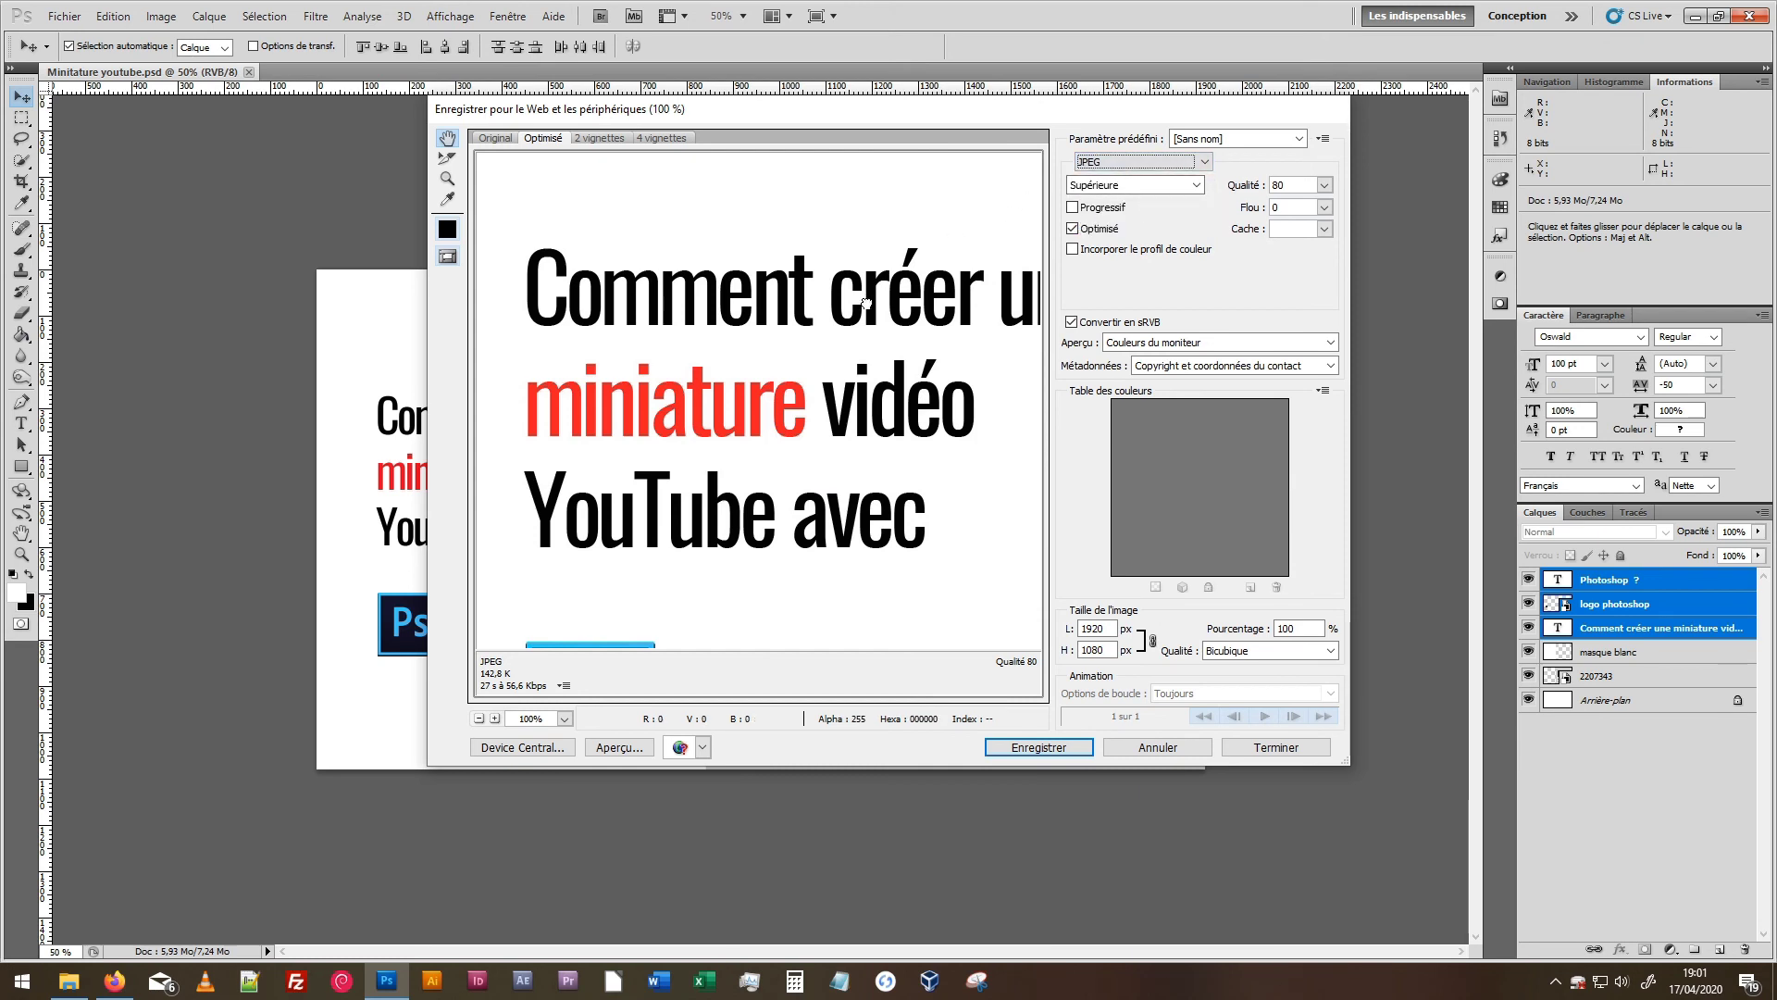
# Set the JPEG quality preset to Faible (low) and check the title text in the export preview.
pyautogui.moveTo(868, 304); pyautogui.dragTo(941, 283)
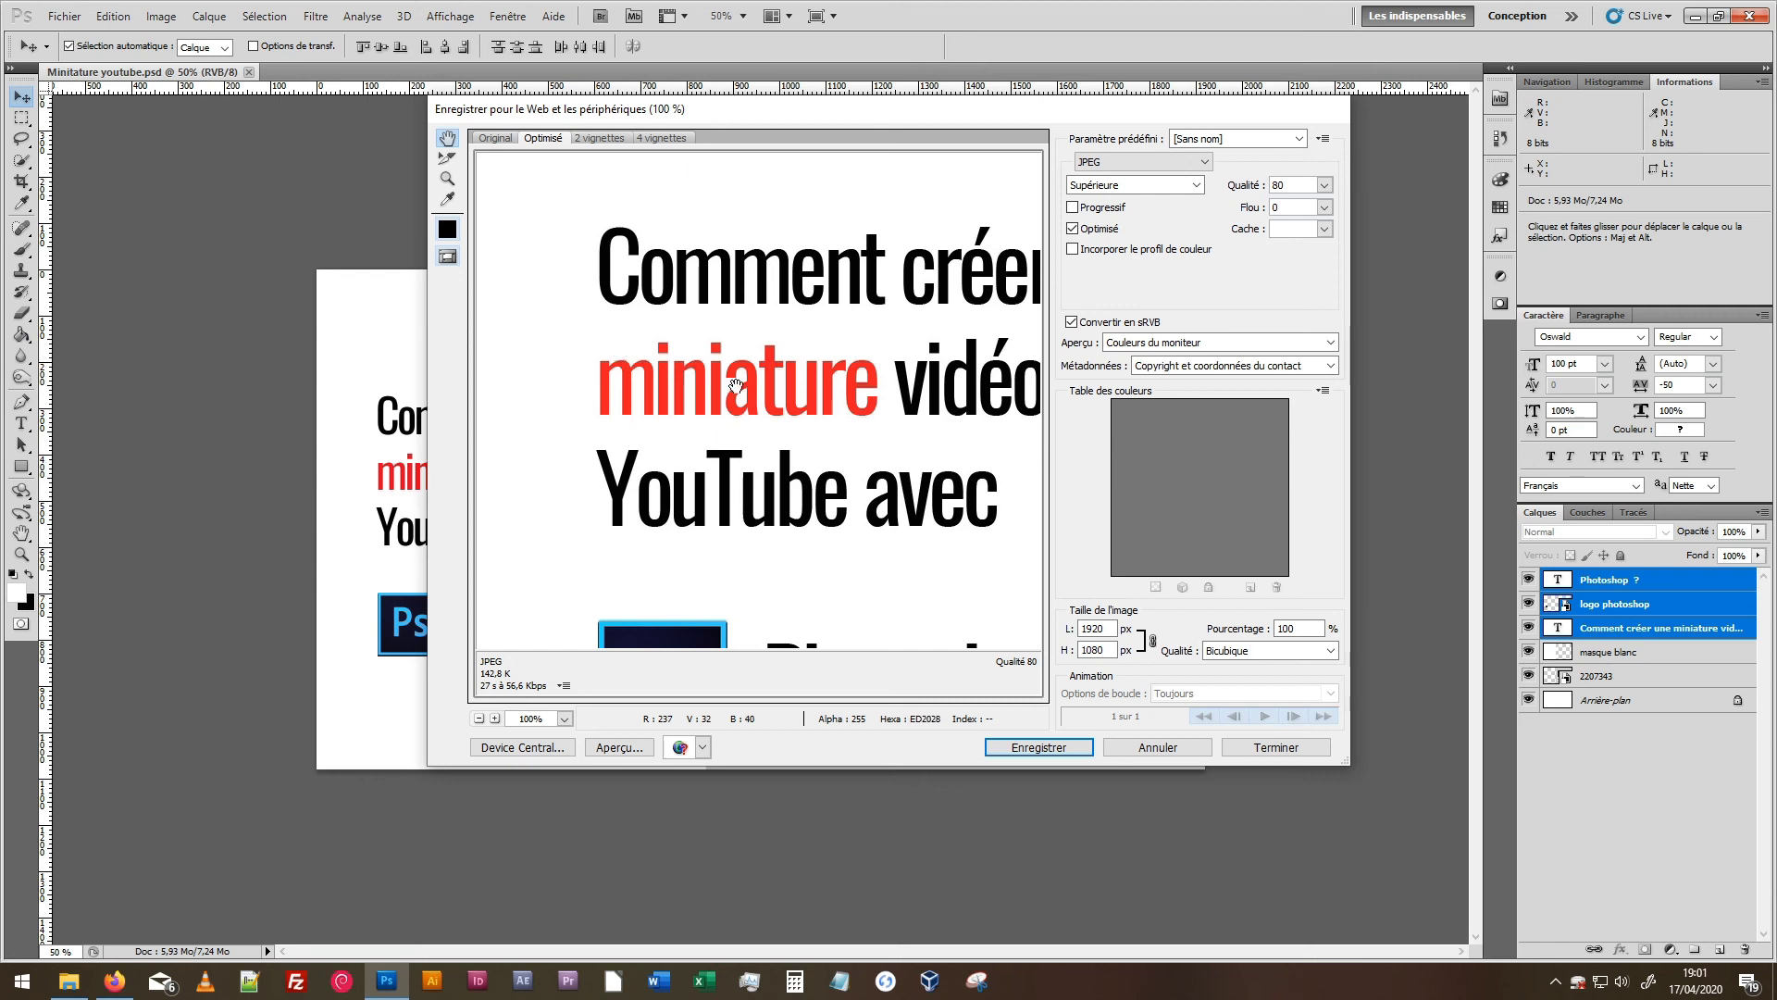
pyautogui.moveTo(736, 386); pyautogui.dragTo(709, 301)
pyautogui.scroll(1, 686, 355)
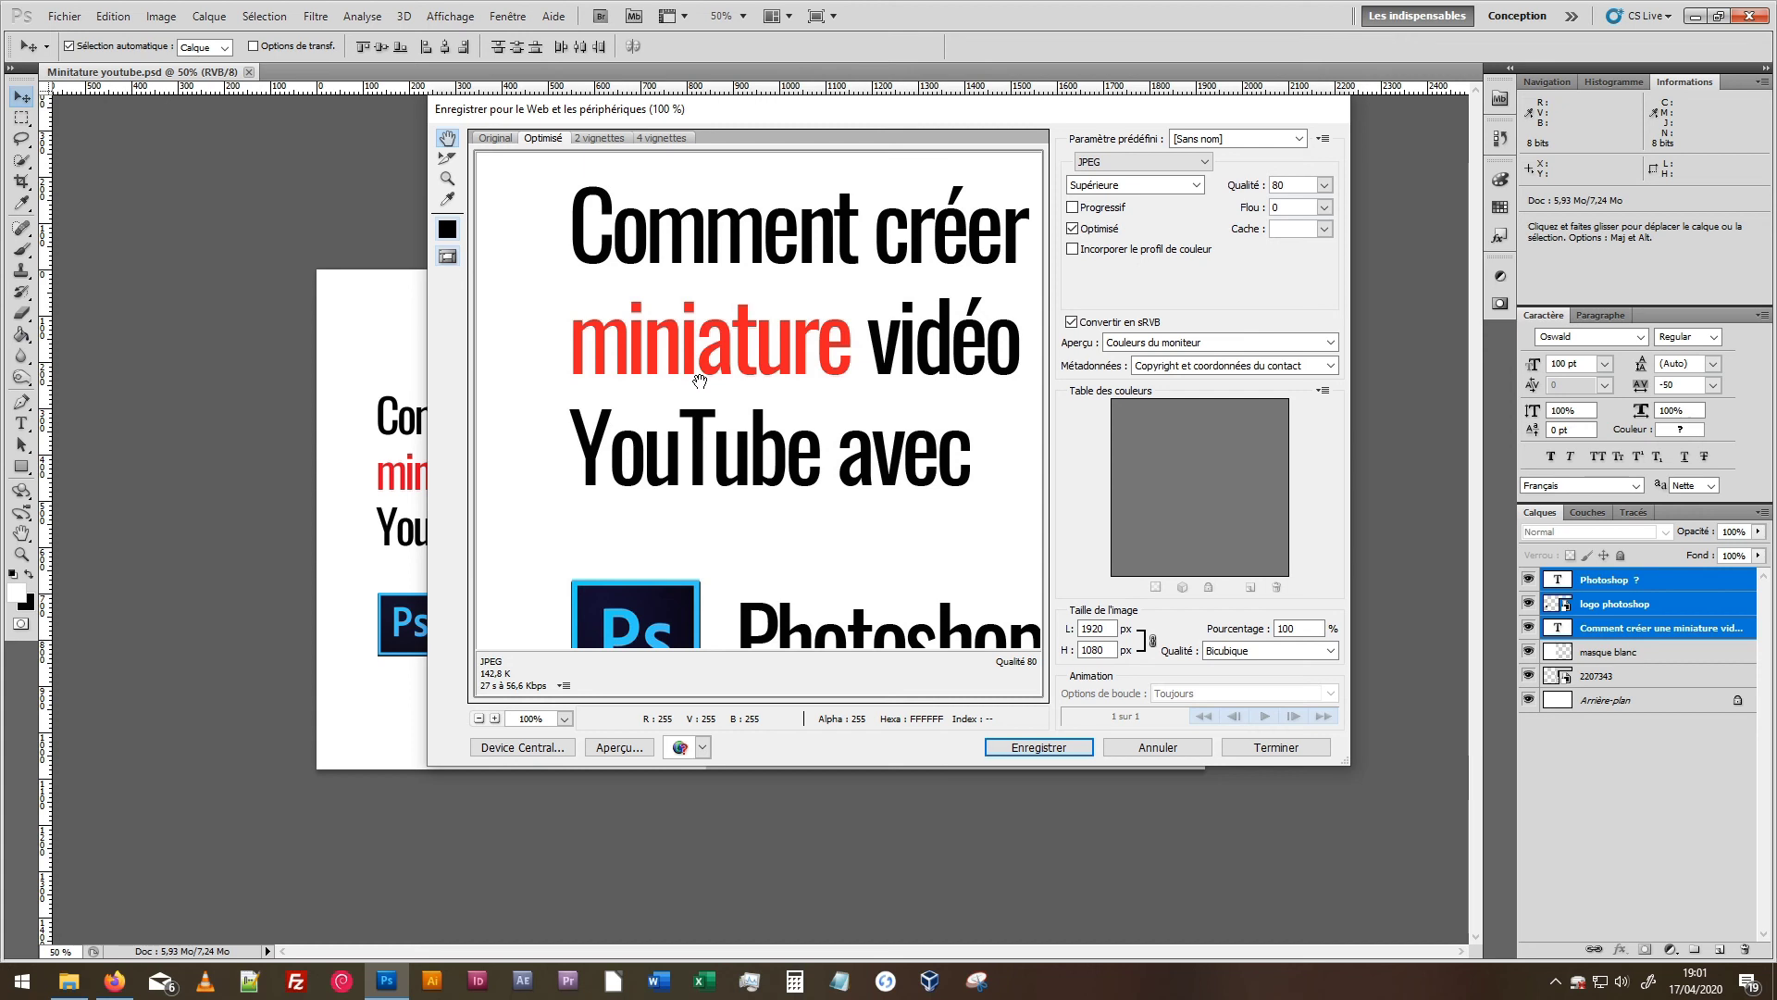
pyautogui.moveTo(768, 365); pyautogui.dragTo(726, 368)
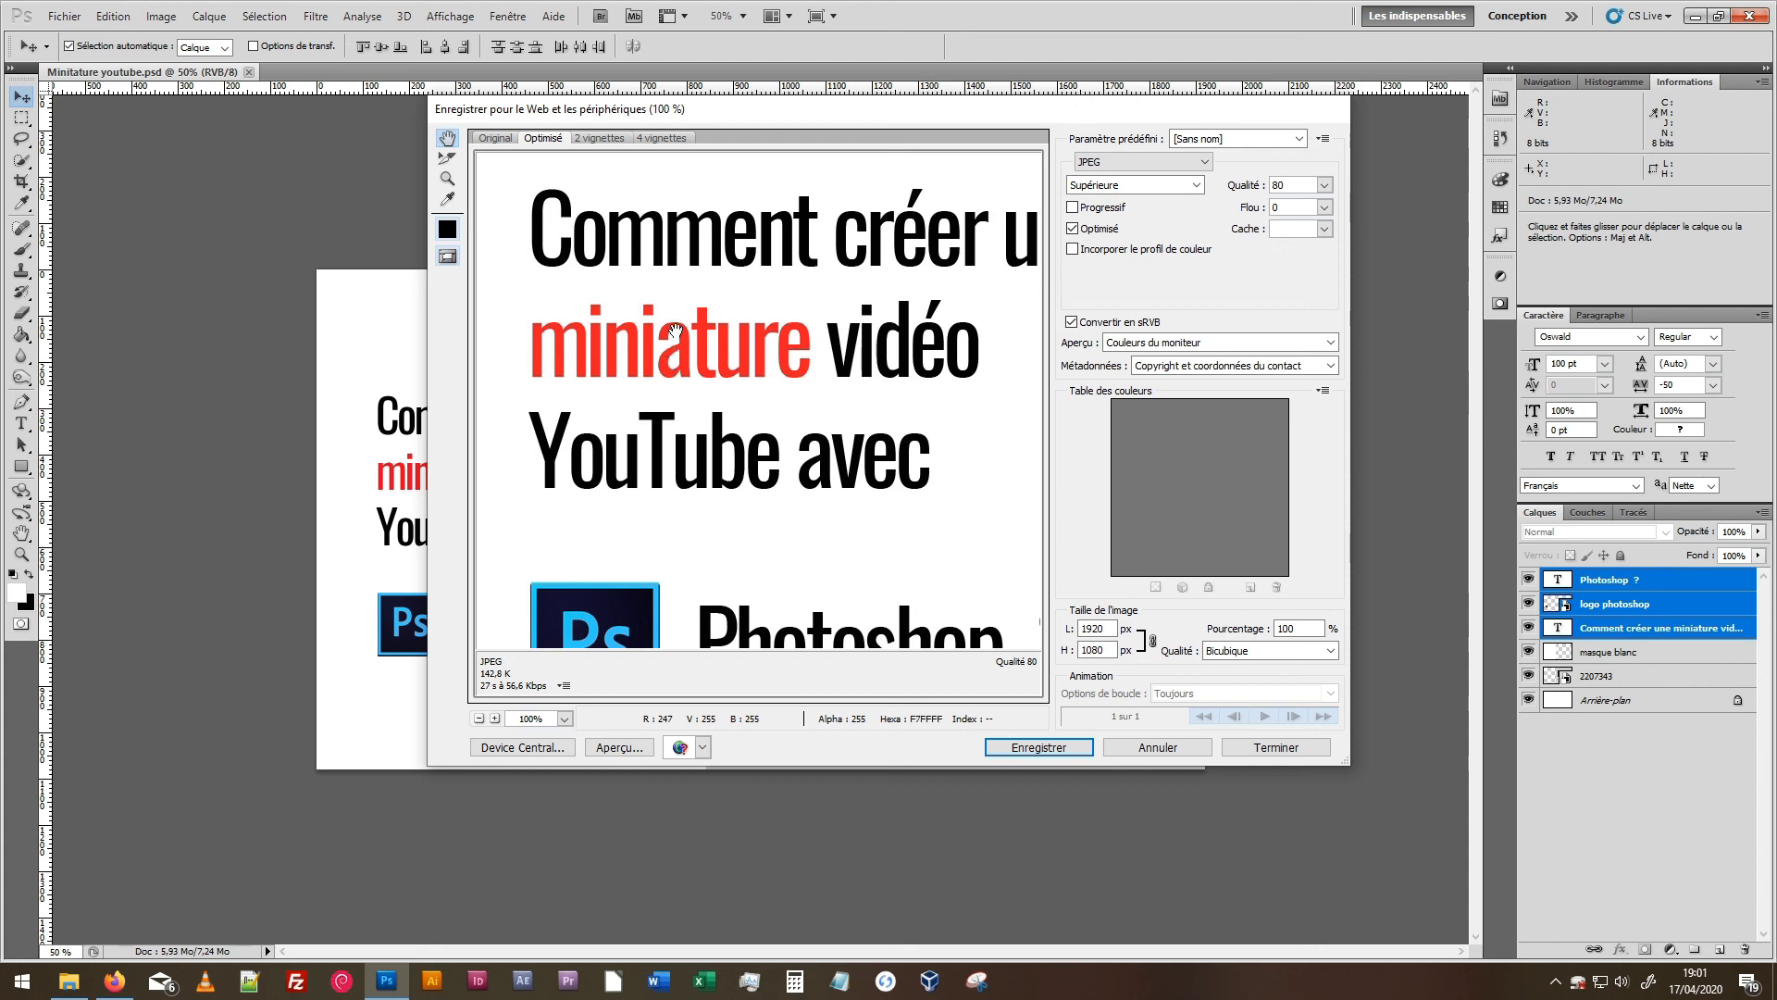
pyautogui.click(1168, 185)
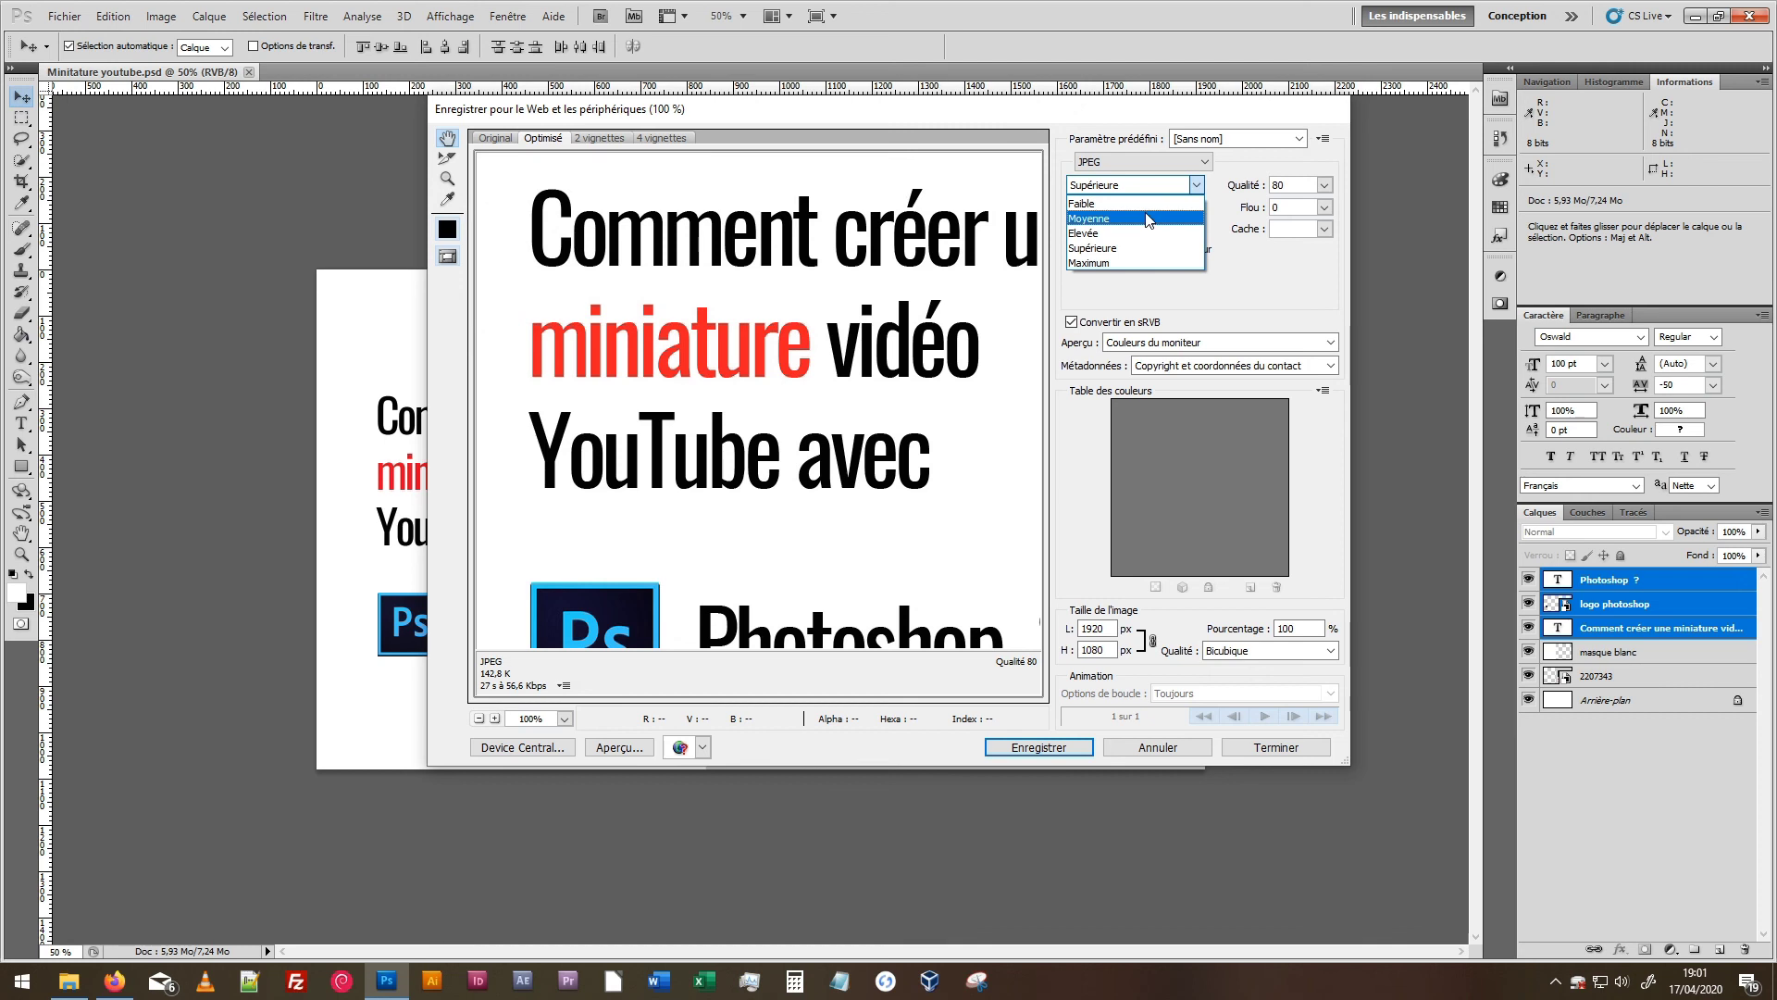
pyautogui.click(1144, 205)
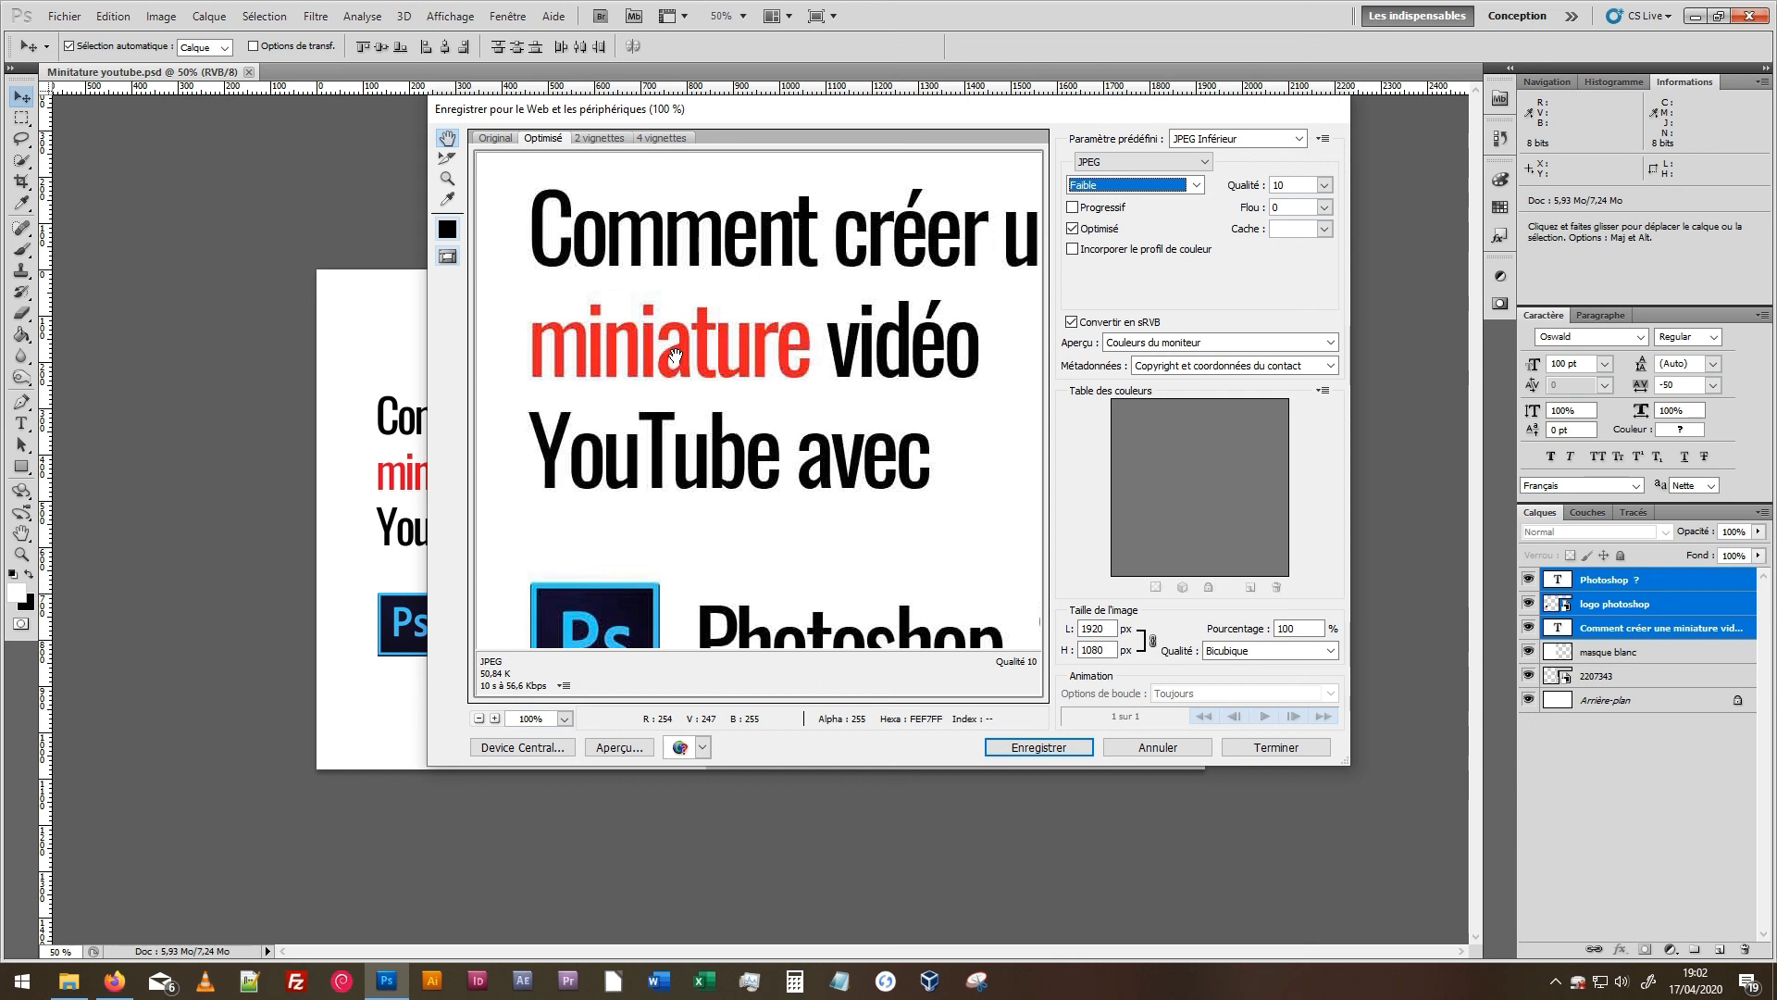
# Set the JPEG quality preset to Supérieure (80) and check the logo and "Photoshop ?" text in the preview.
pyautogui.click(1196, 185)
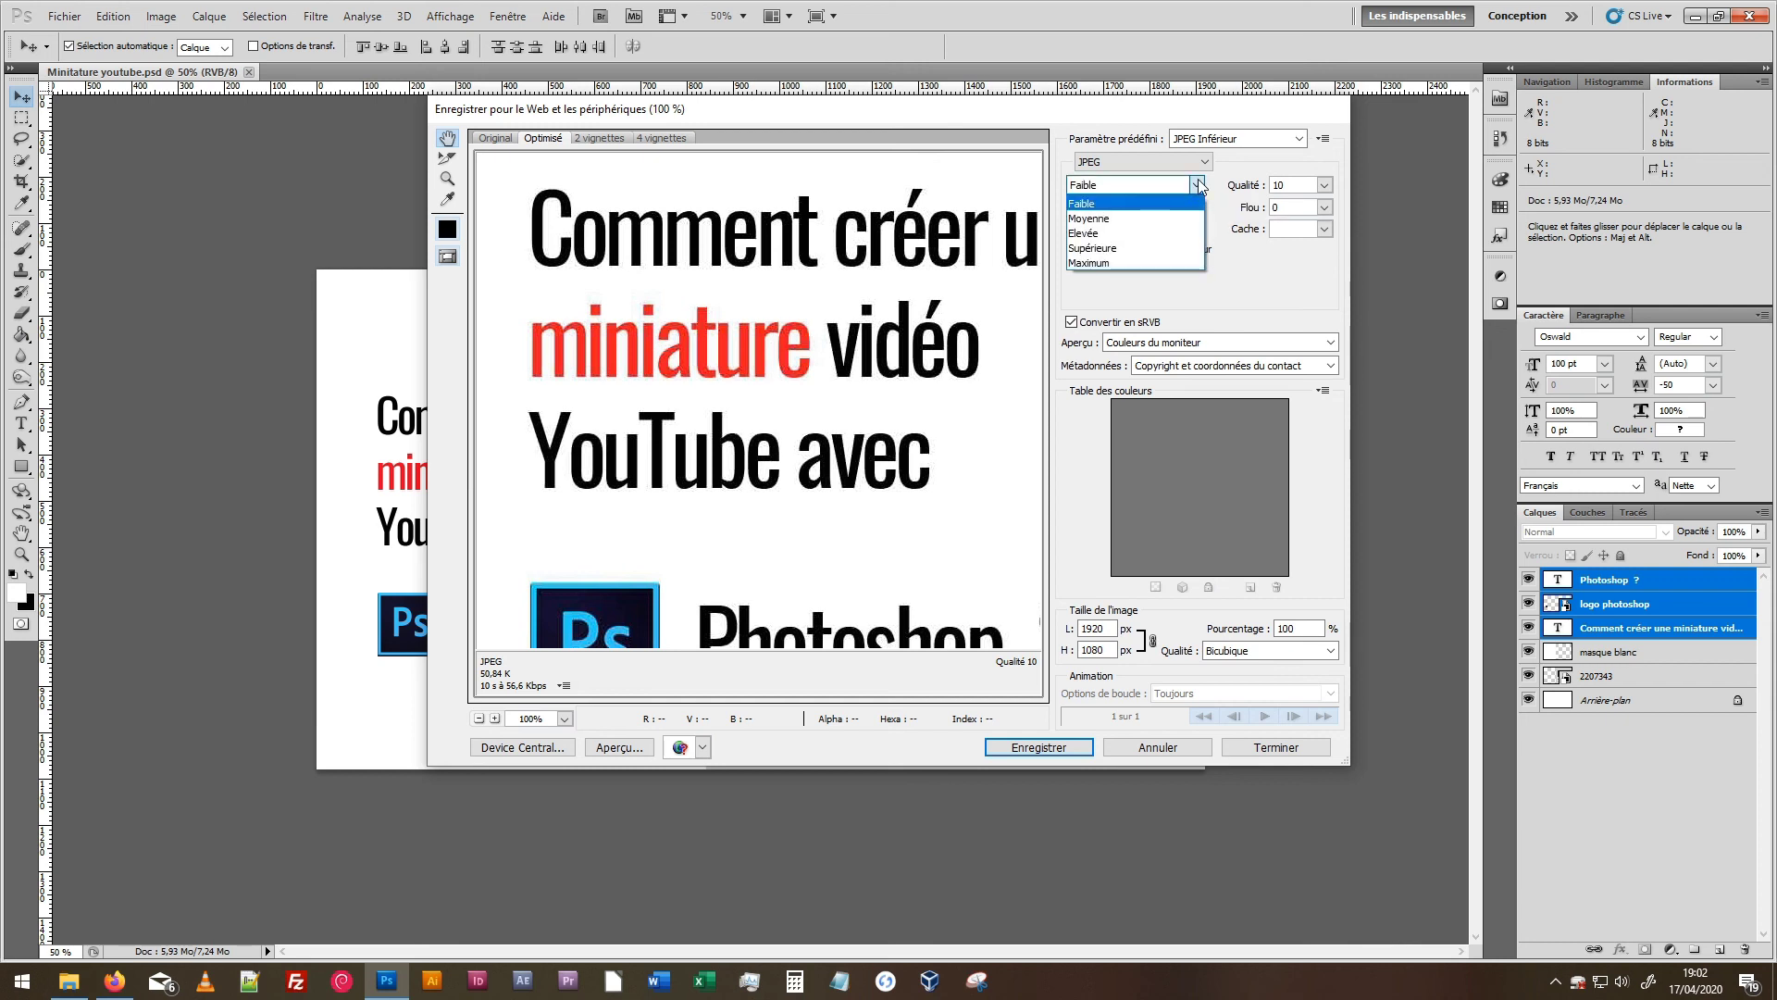
pyautogui.click(1161, 247)
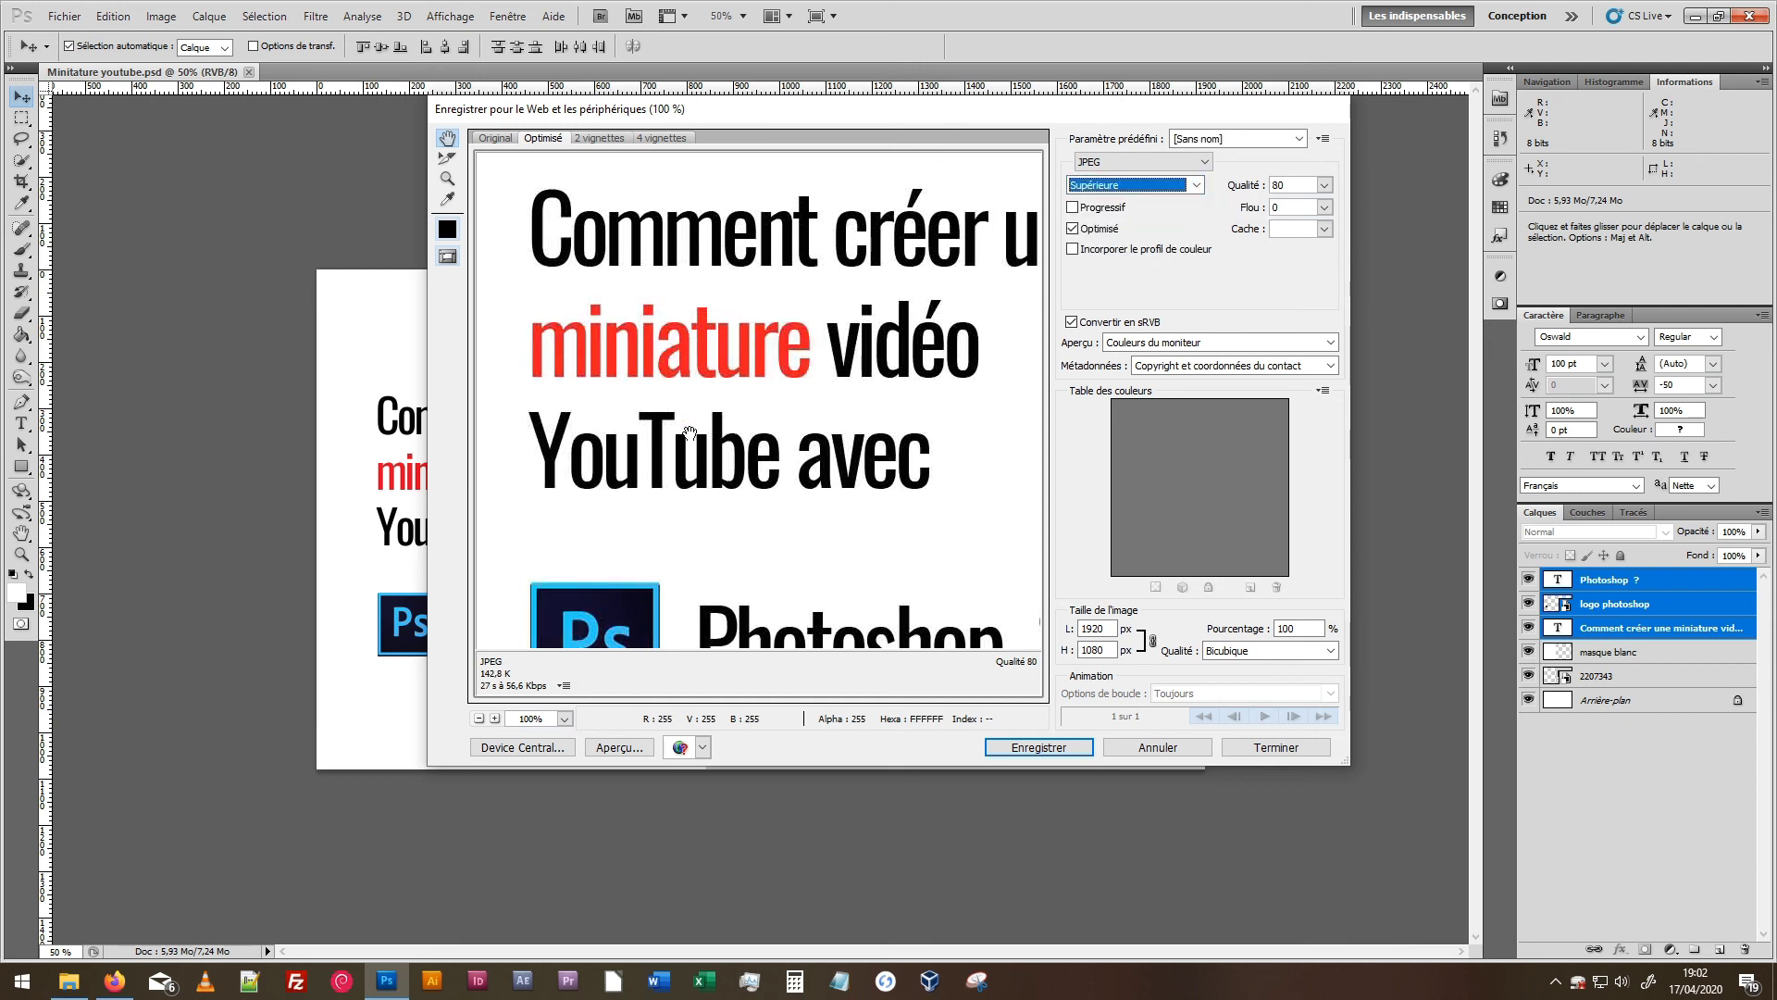
pyautogui.scroll(-3, 654, 508)
pyautogui.moveTo(786, 366); pyautogui.dragTo(750, 349)
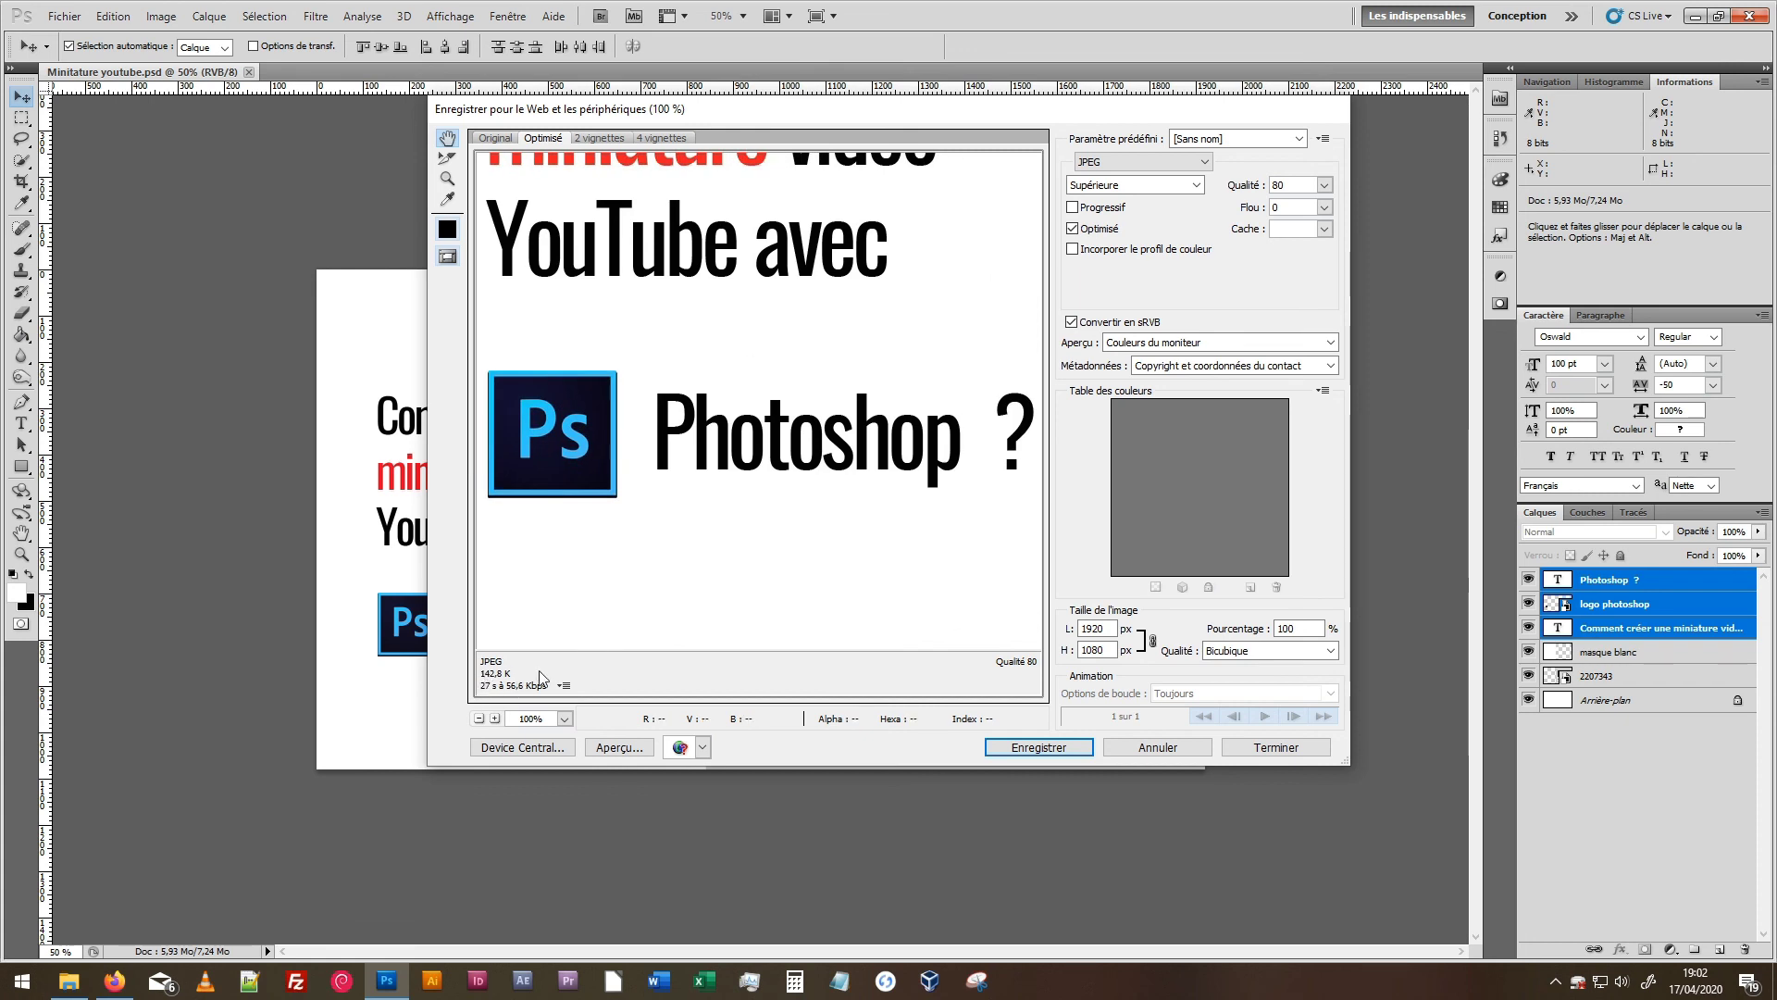
# Try the Maximum (100) quality preset for the JPEG export.
pyautogui.click(1196, 184)
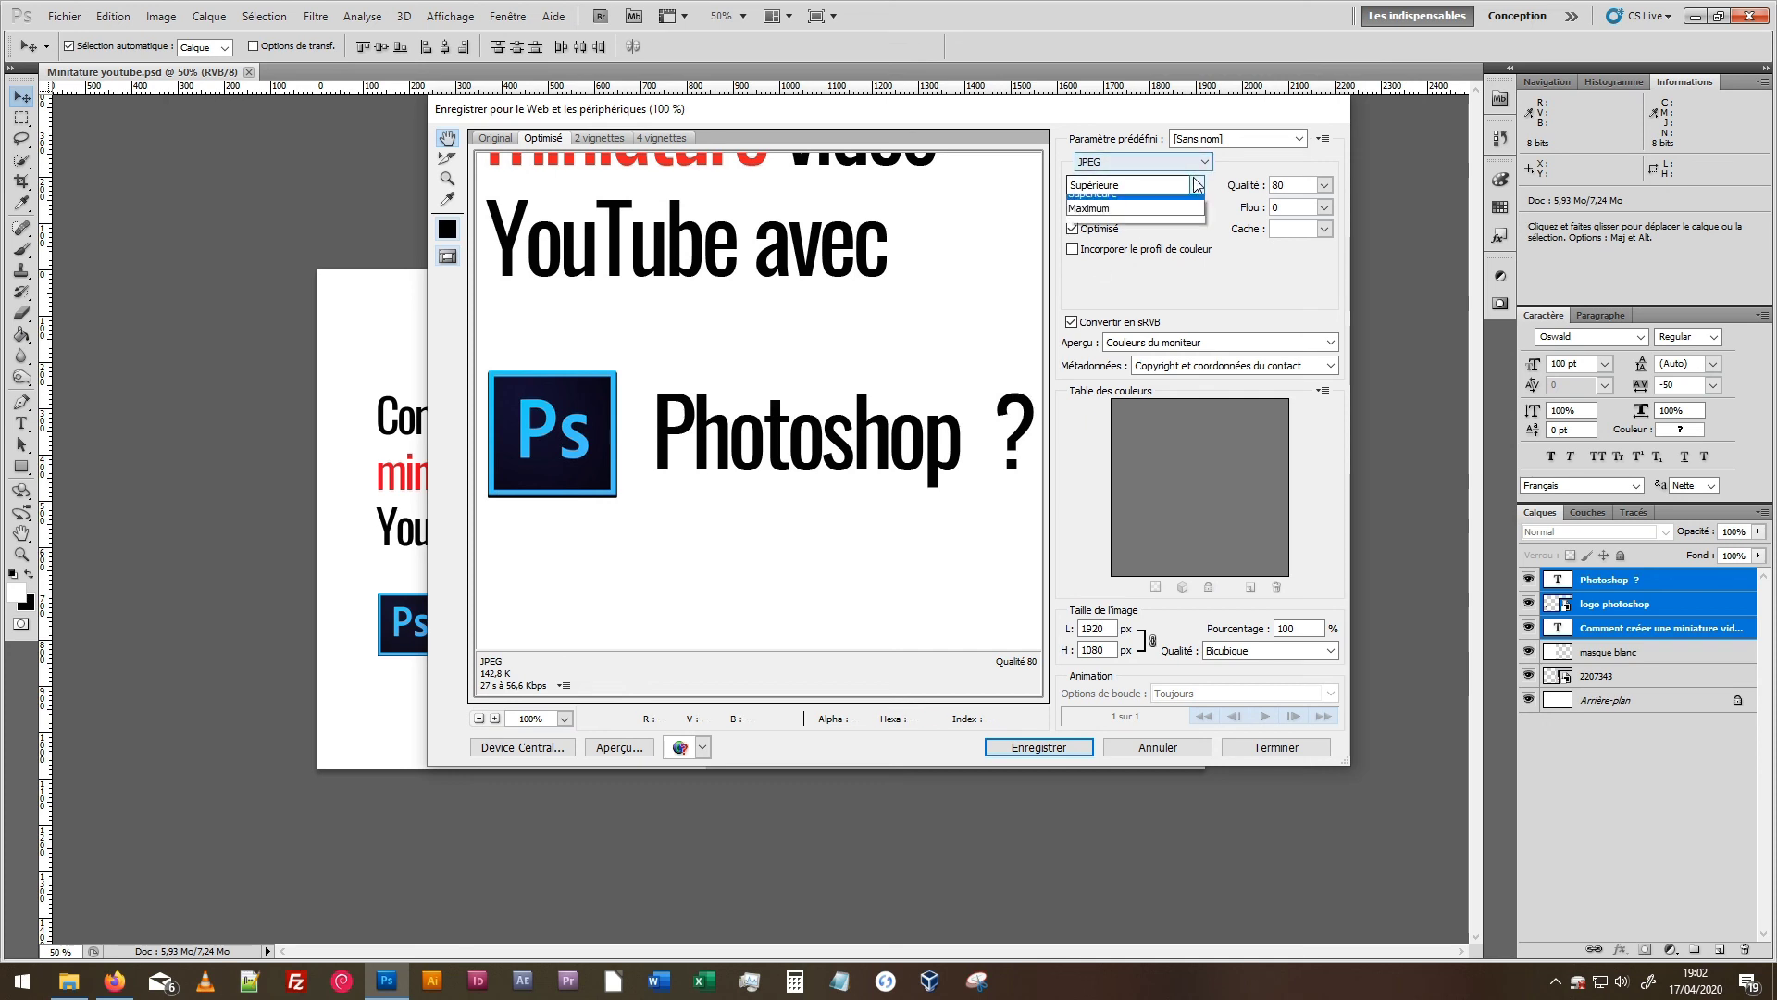
pyautogui.click(1167, 264)
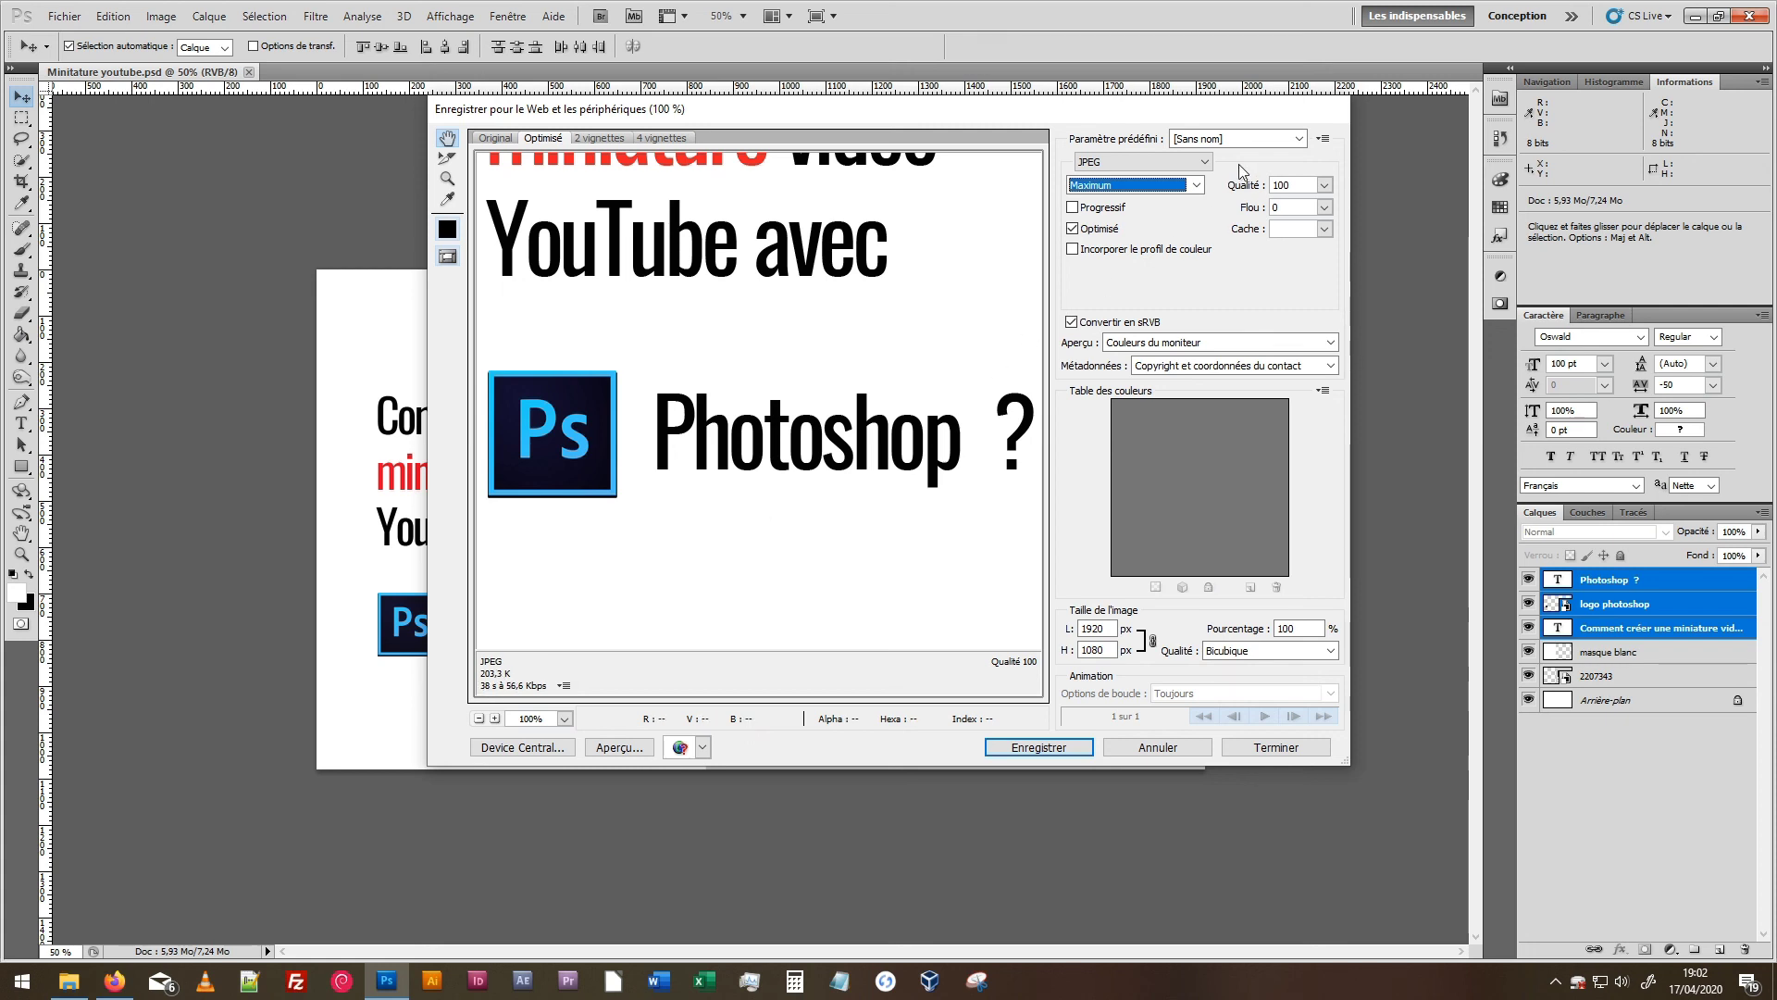
# Return the JPEG quality preset to Supérieure (80) and check the thumbnail between the title text and the video player graphic.
pyautogui.click(1196, 185)
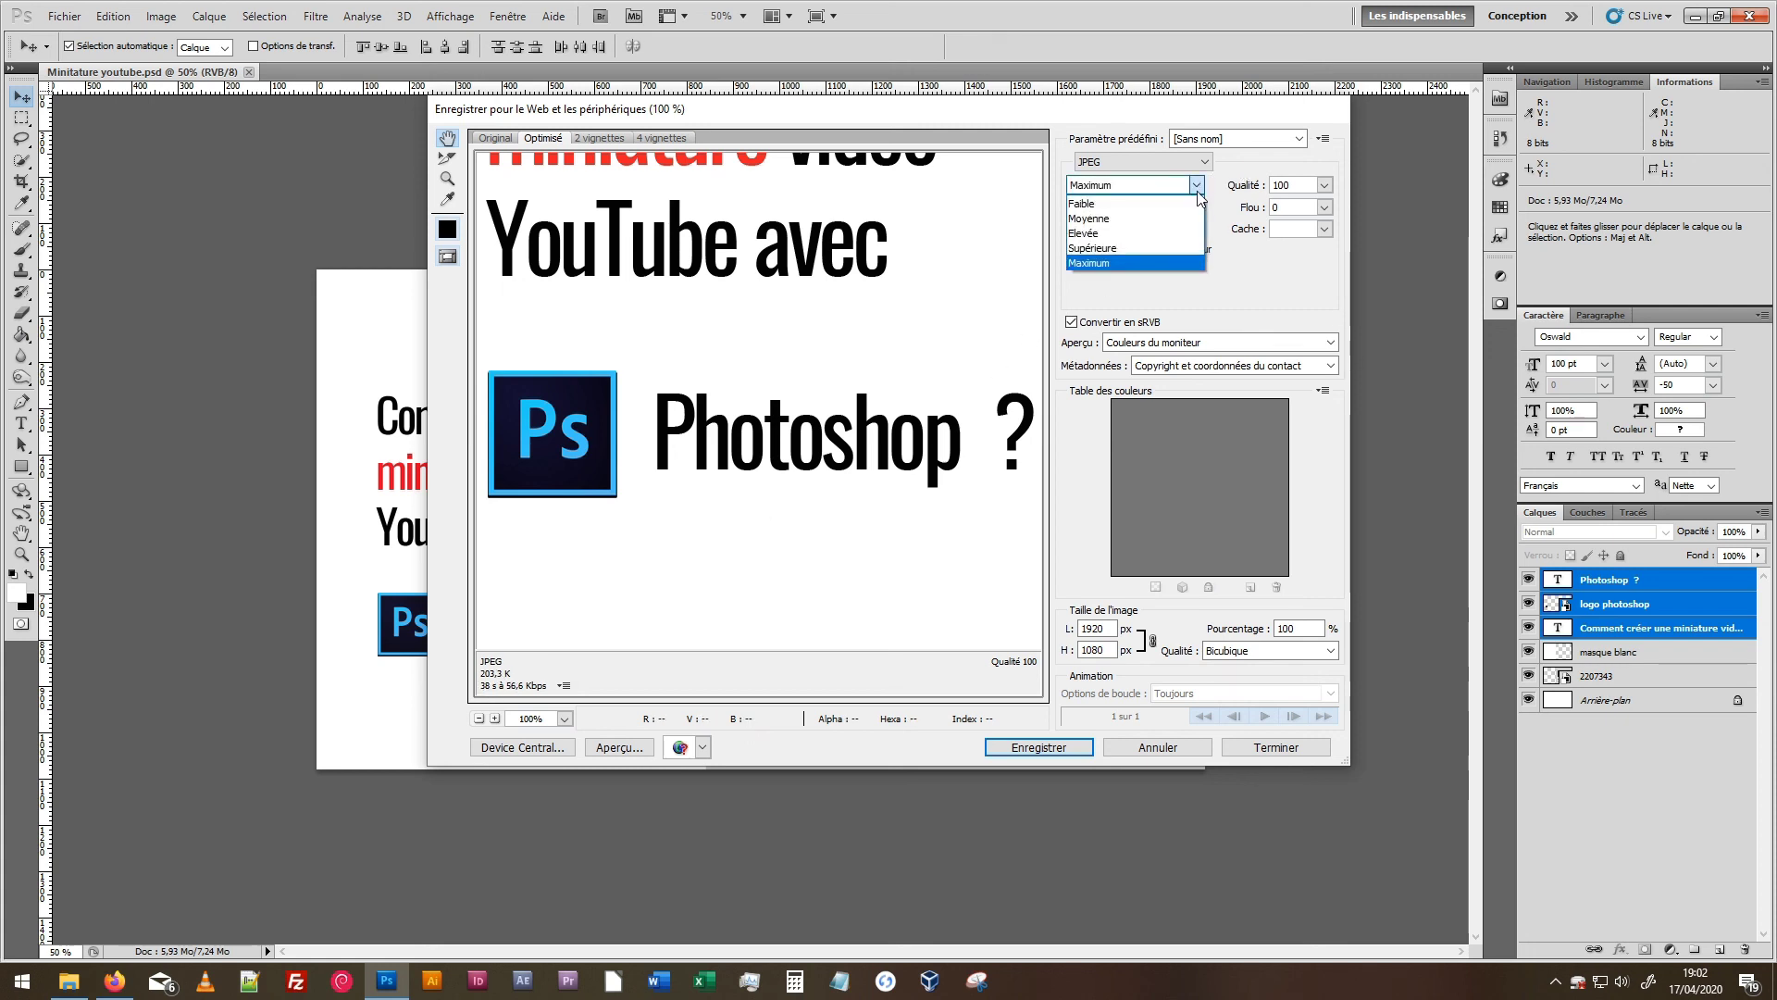
pyautogui.click(1168, 255)
pyautogui.moveTo(761, 316); pyautogui.dragTo(729, 350)
pyautogui.moveTo(913, 441); pyautogui.dragTo(754, 468)
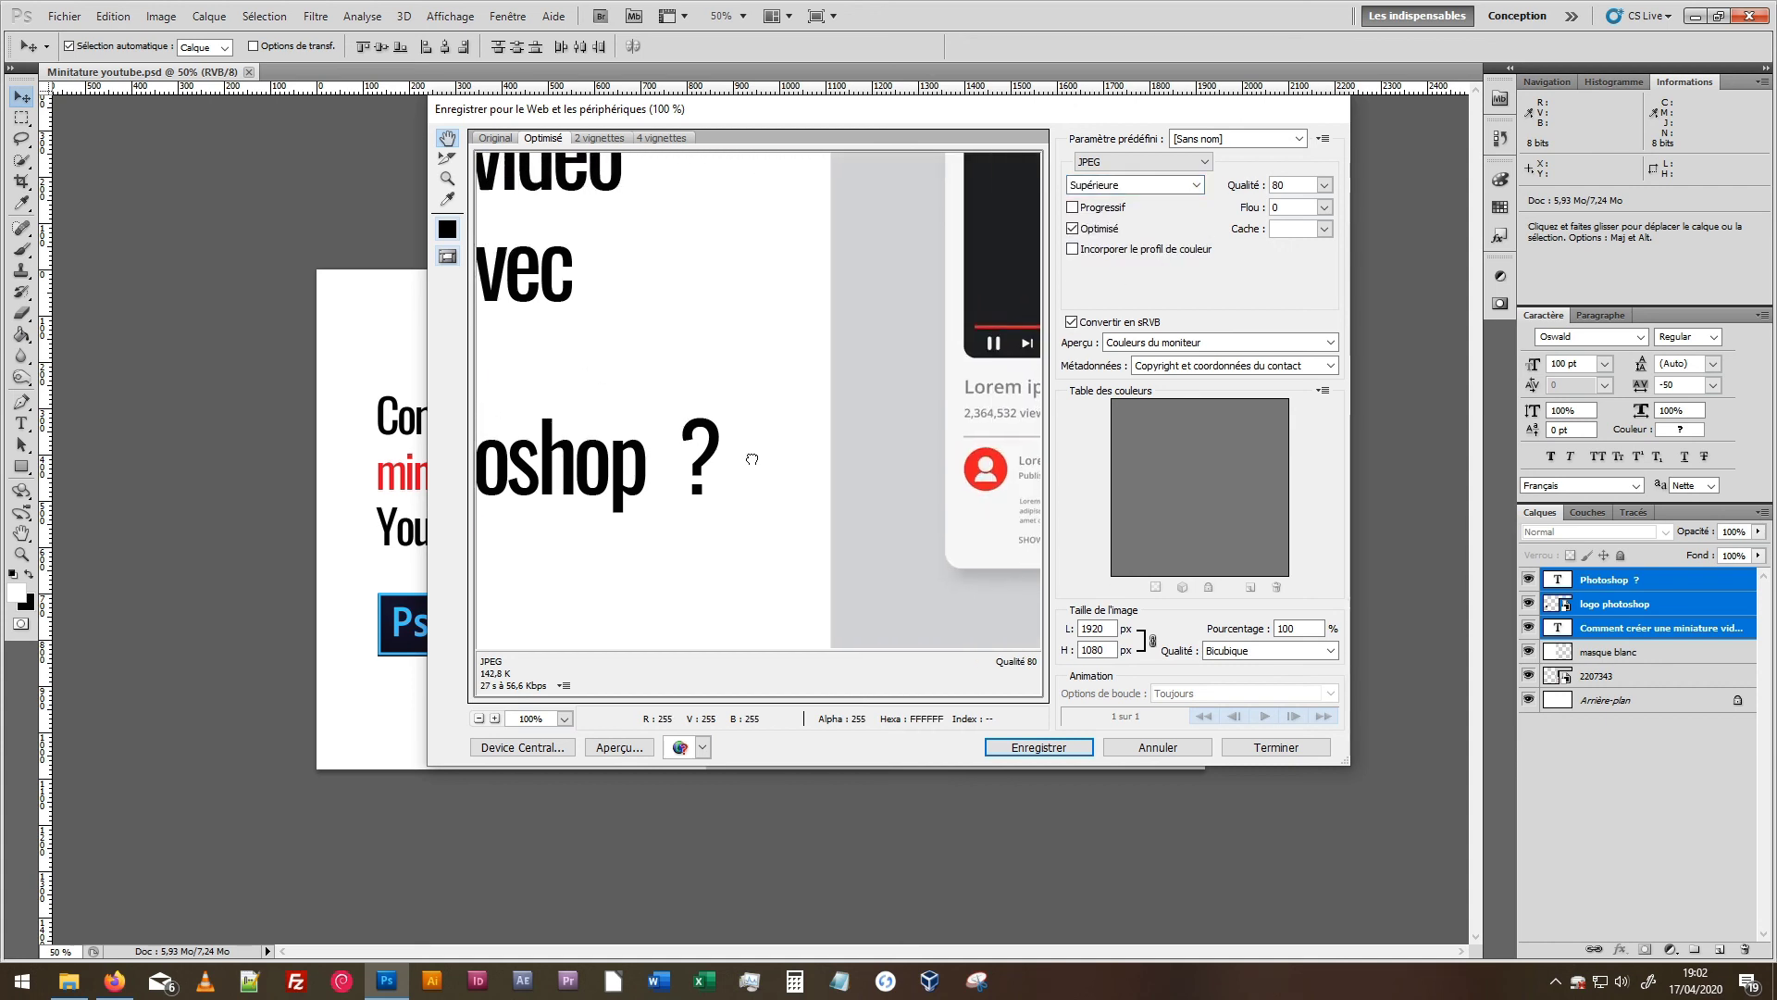
# Save the optimized JPEG as "Minitature-youtube.jpg" in the Miniature folder, replacing the existing file and accepting the file name warning.
pyautogui.click(1046, 752)
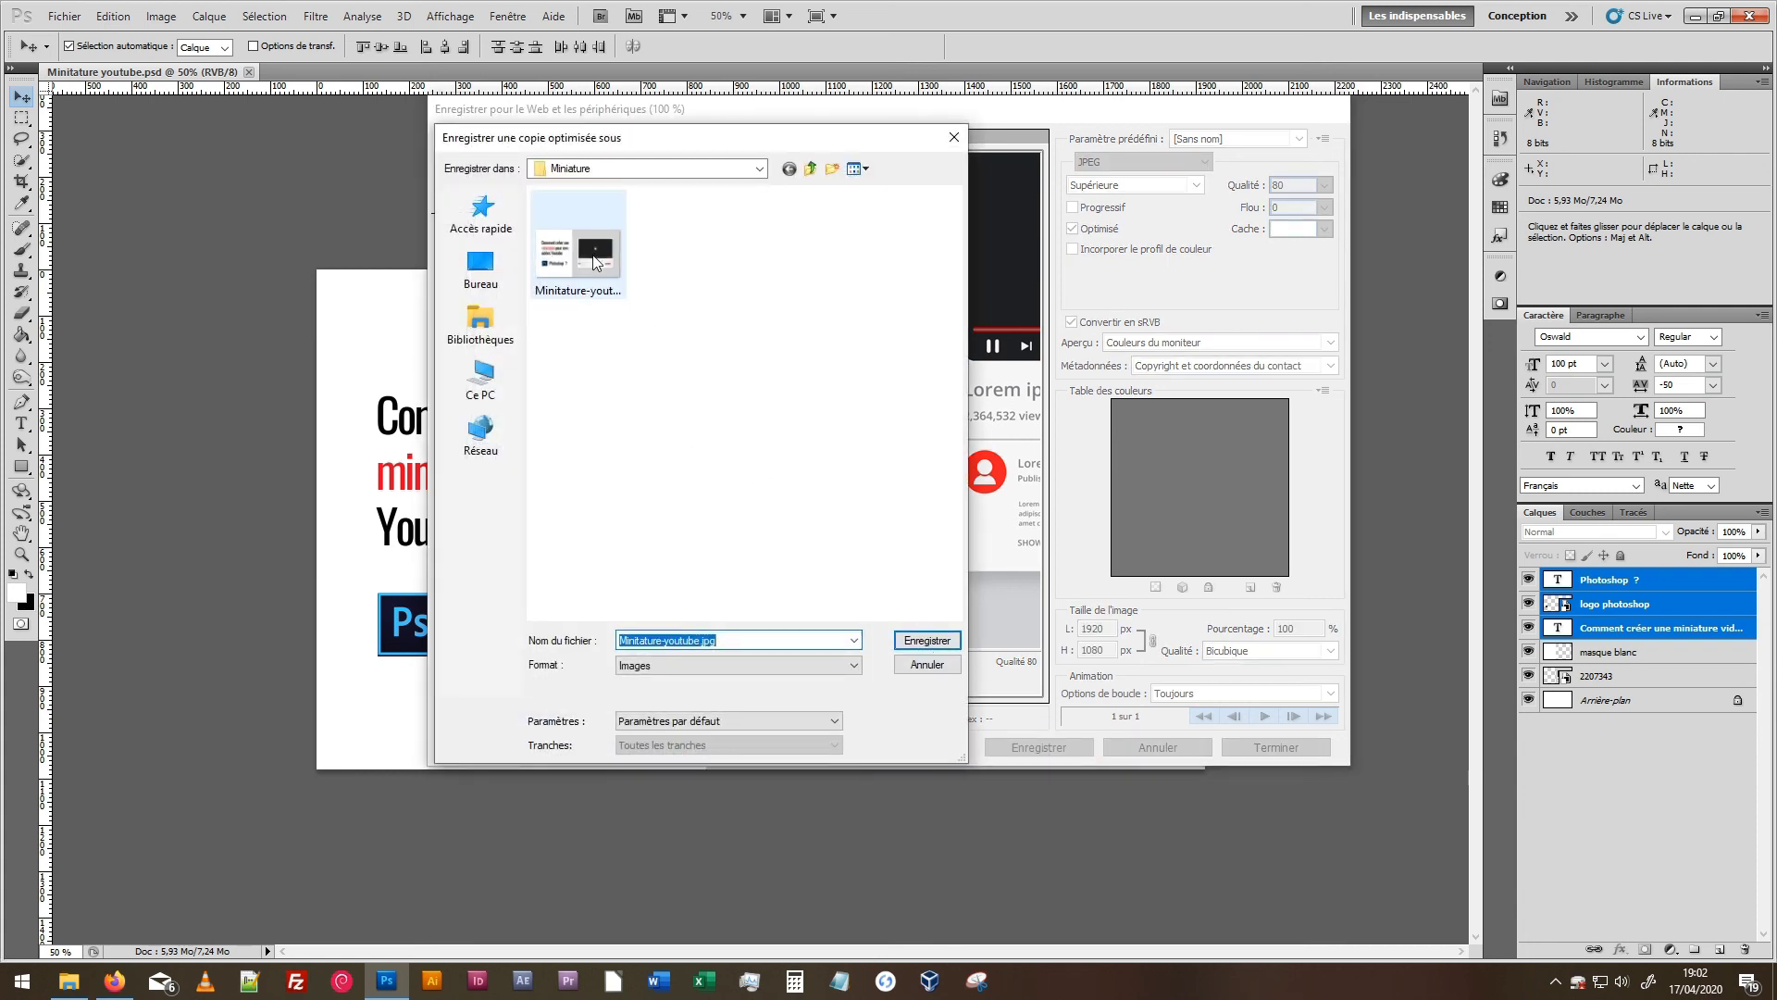
pyautogui.click(598, 262)
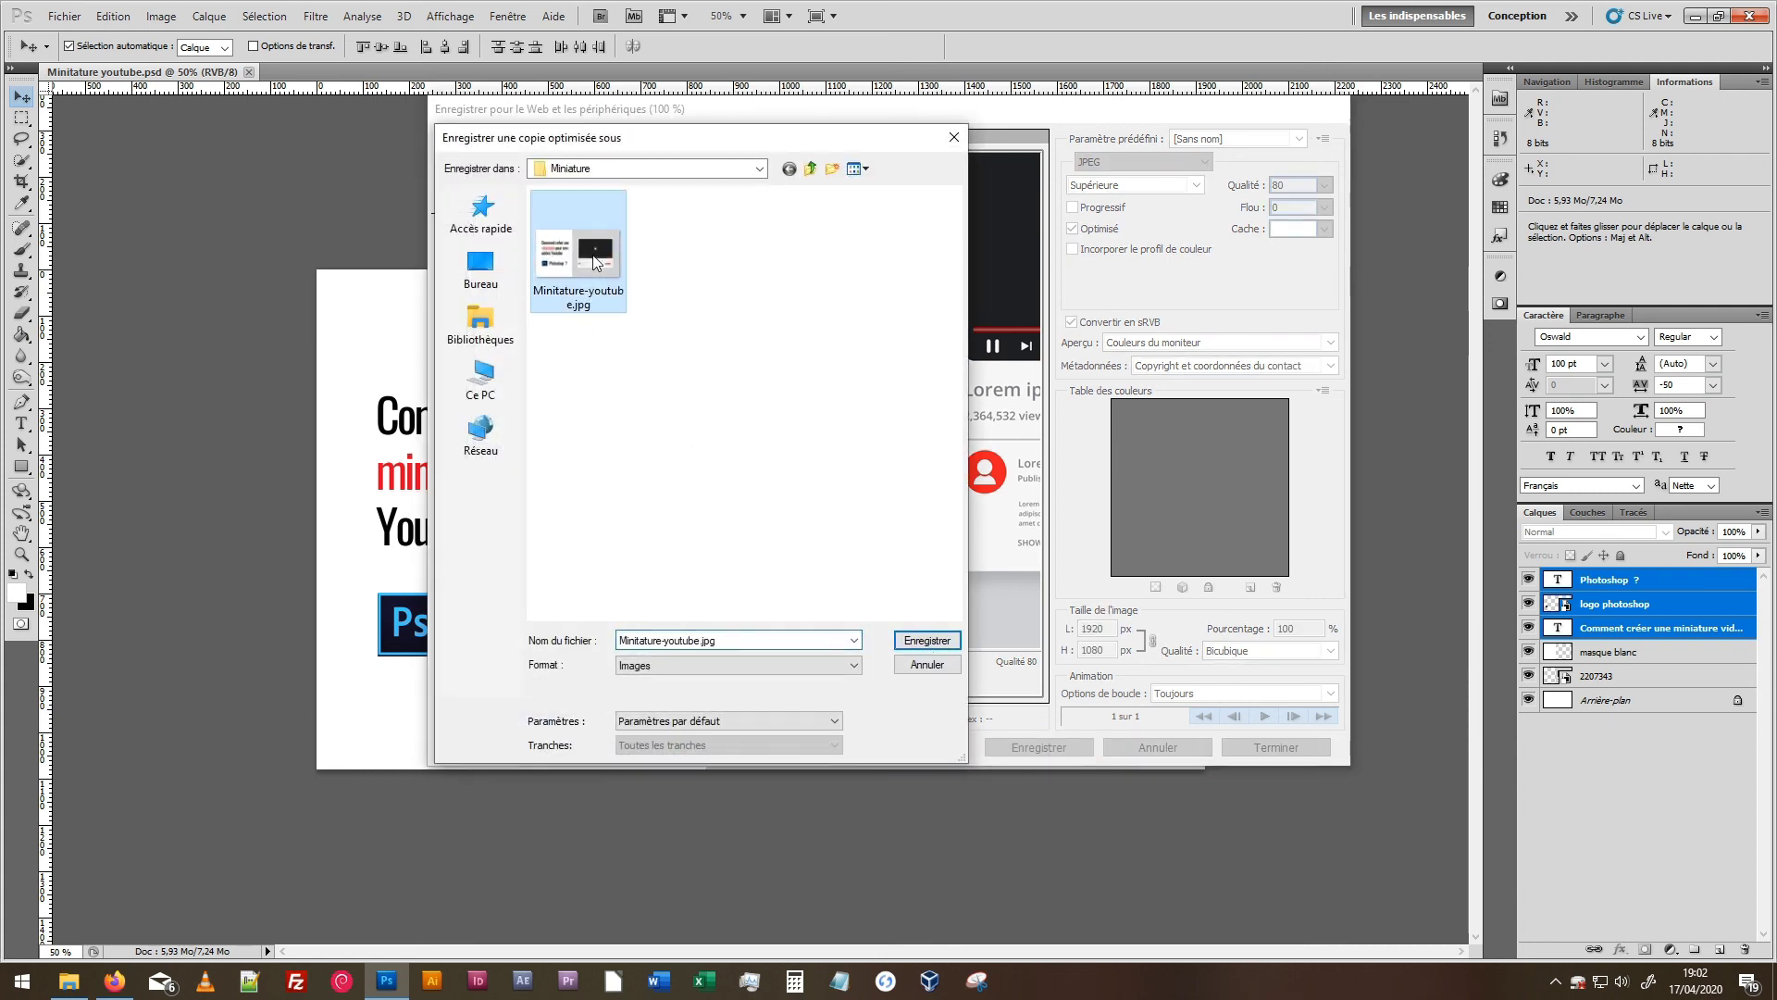
pyautogui.click(944, 642)
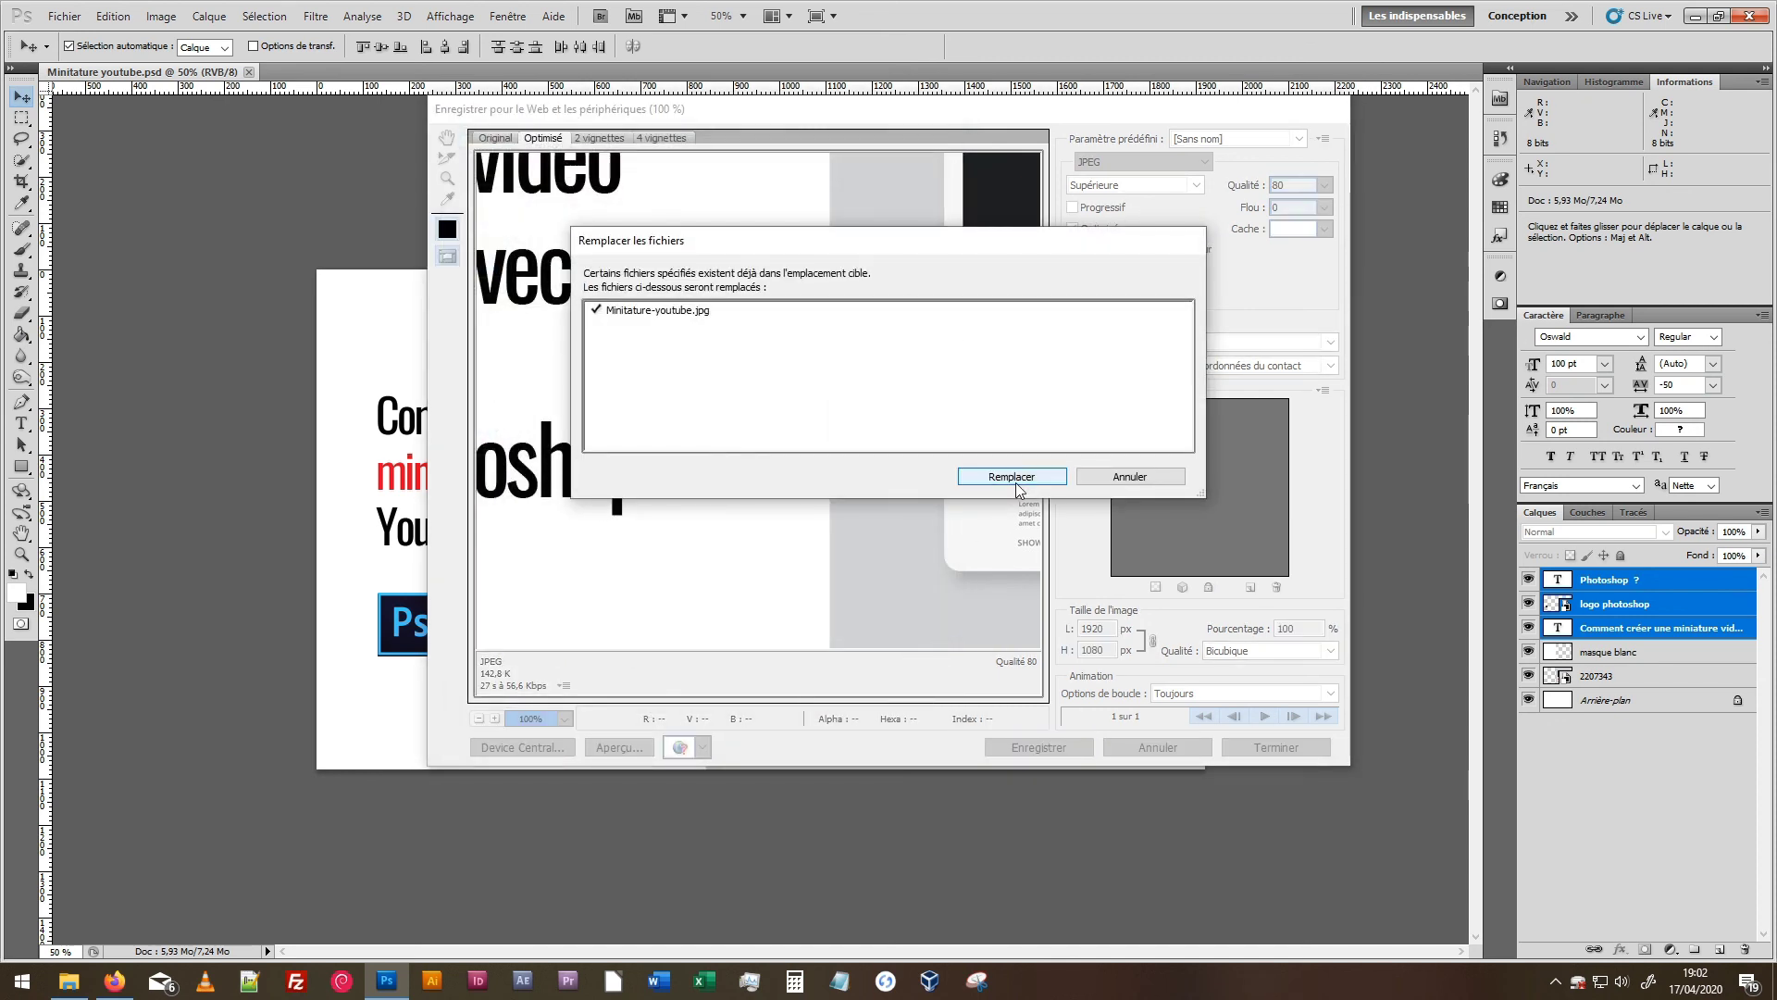
pyautogui.click(1016, 484)
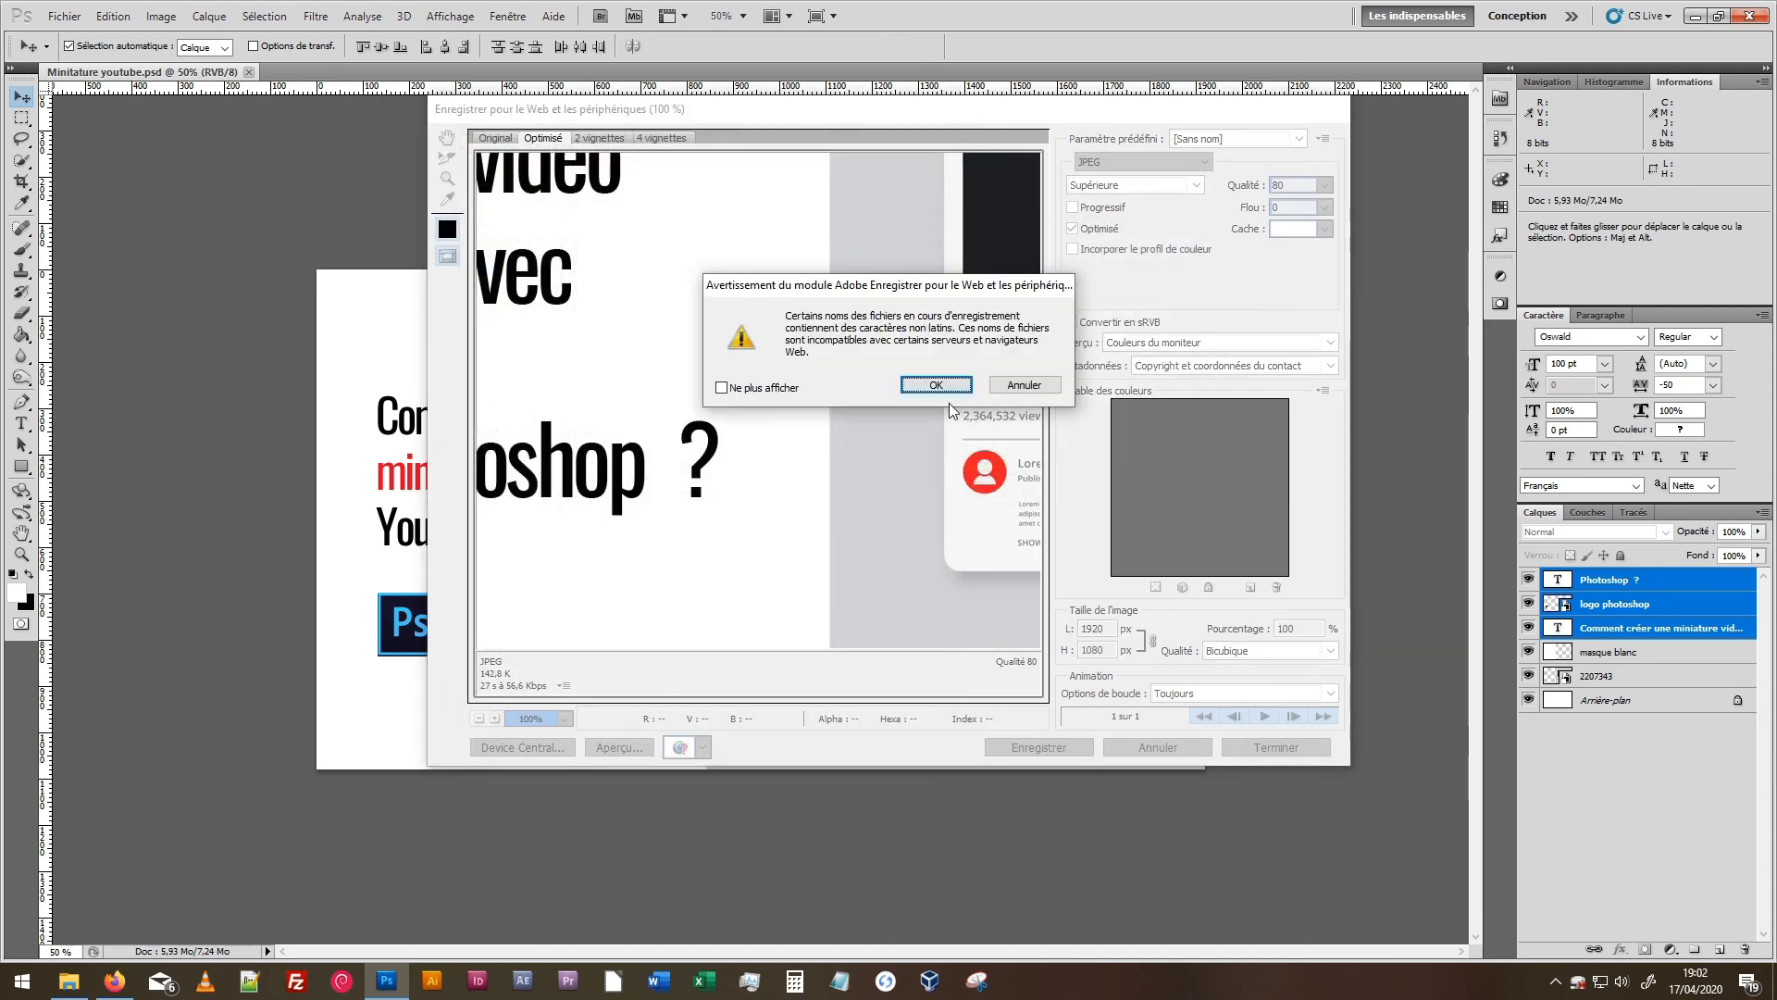
pyautogui.click(936, 387)
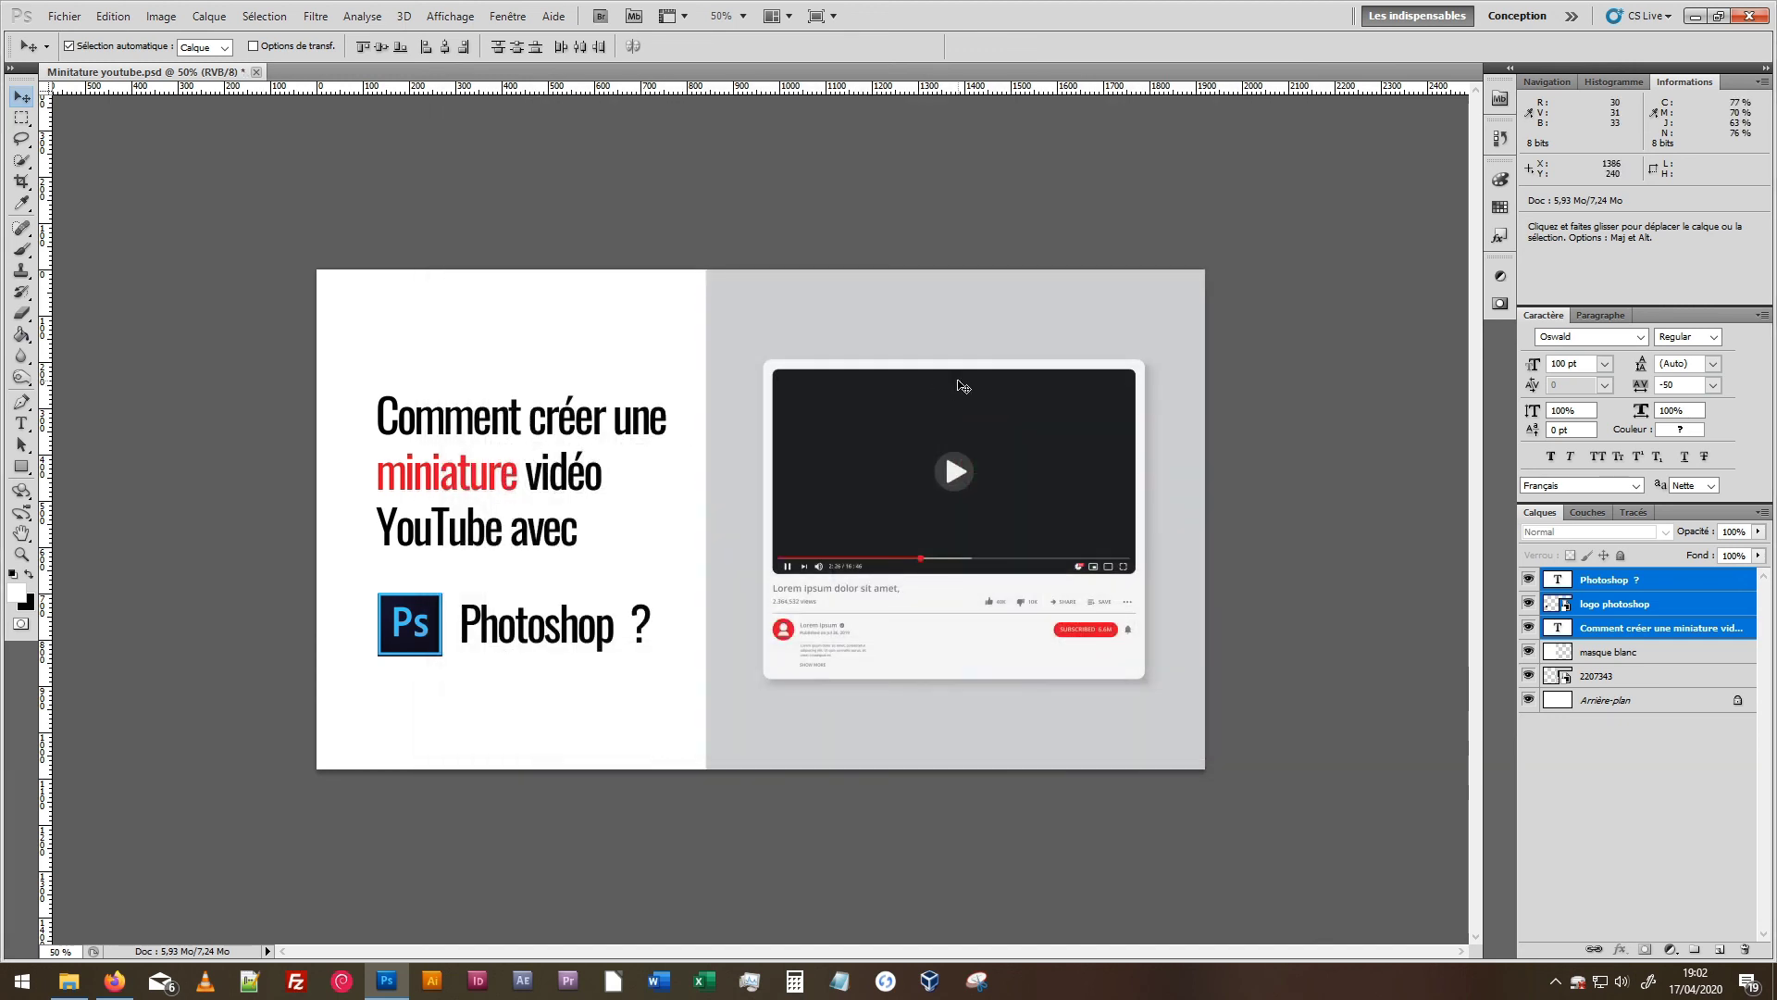